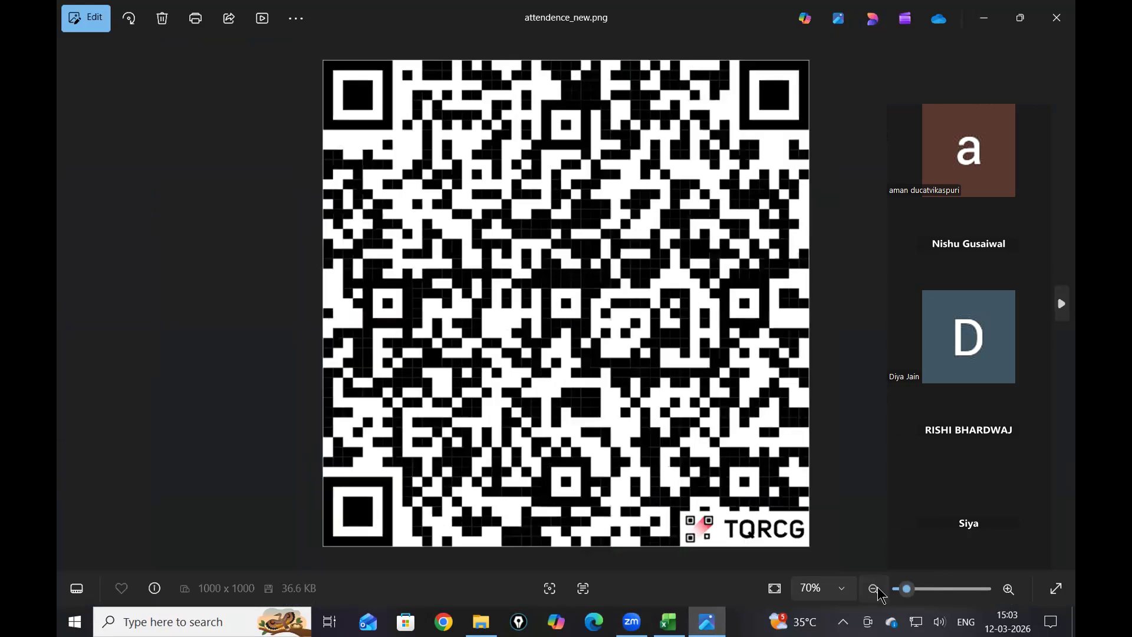
click(879, 590)
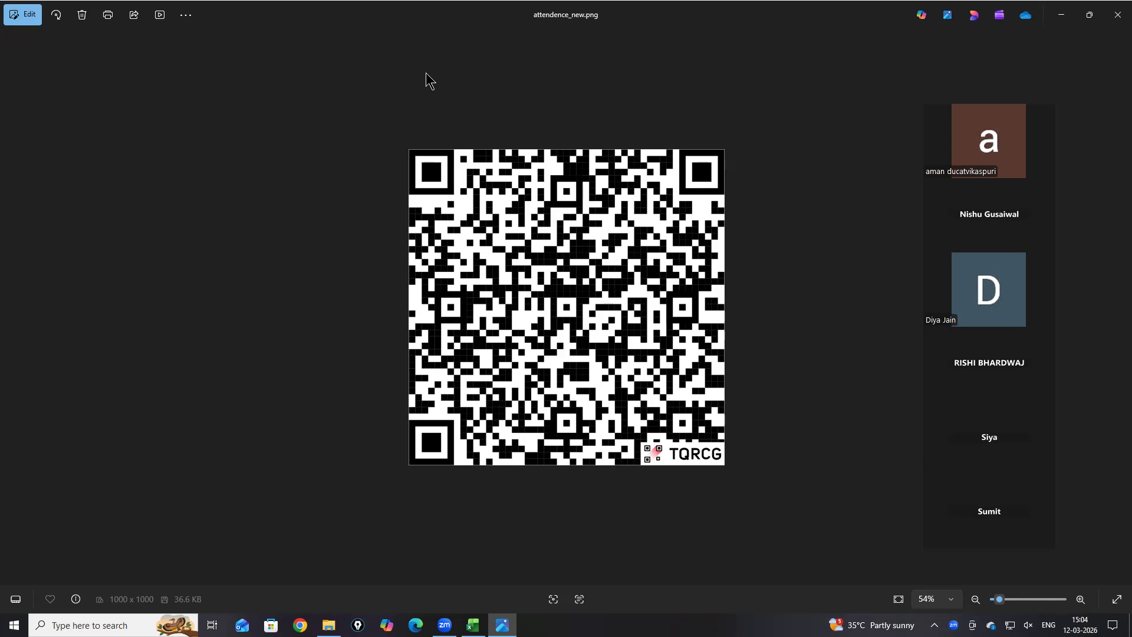
scroll(425, 73, up, 4)
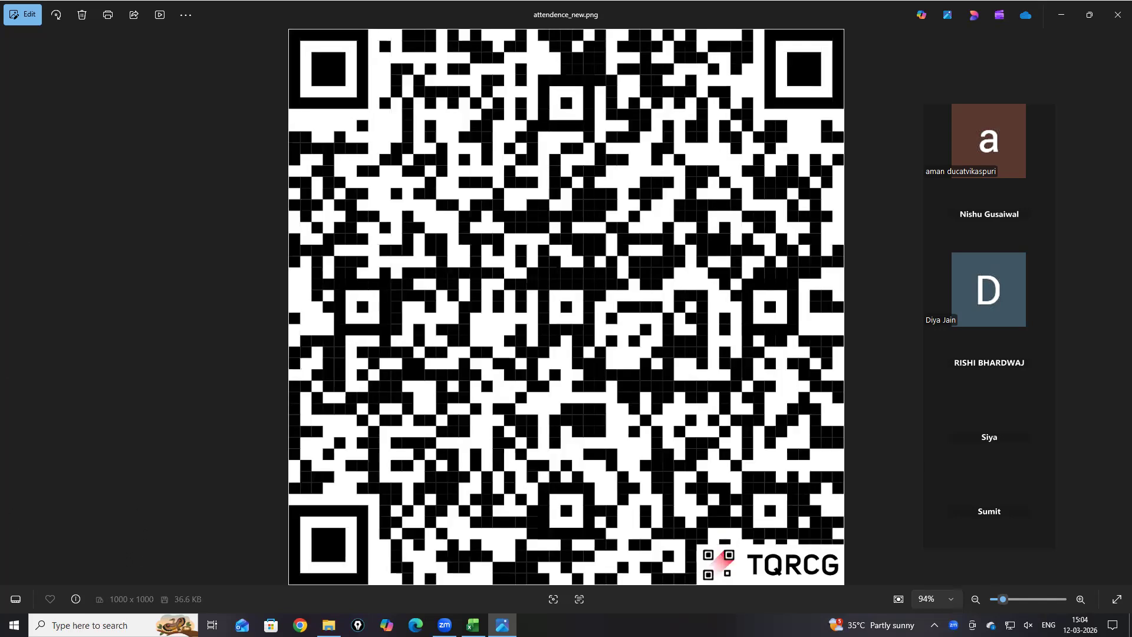
click(969, 600)
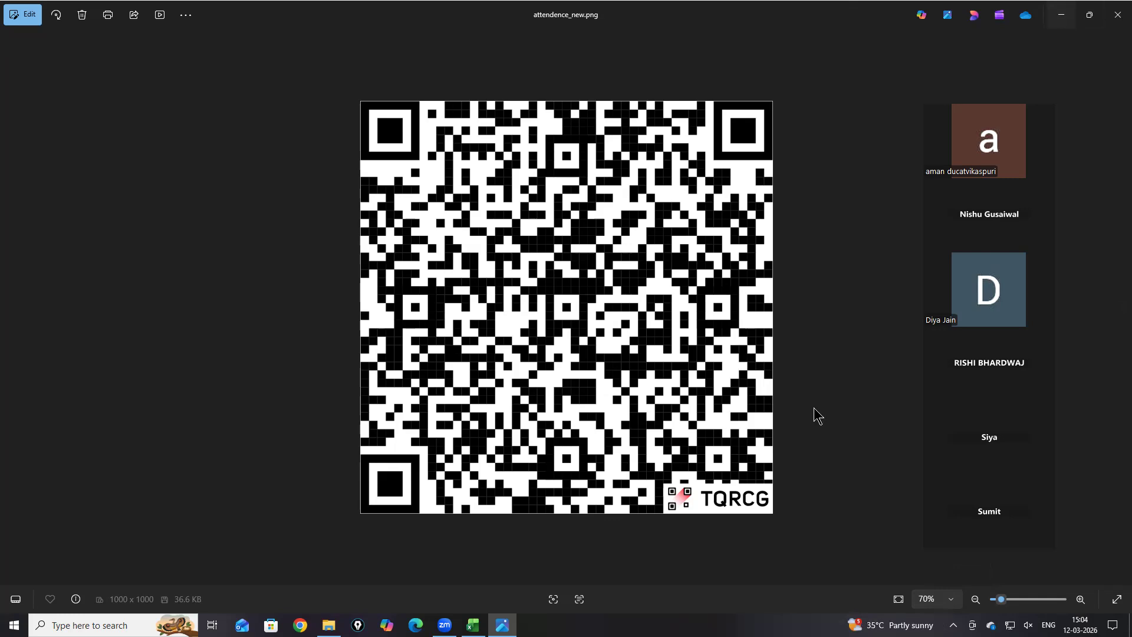
- Open the Windows display settings, set the scale of text, apps and other items to 125%, and close the settings
click(778, 419)
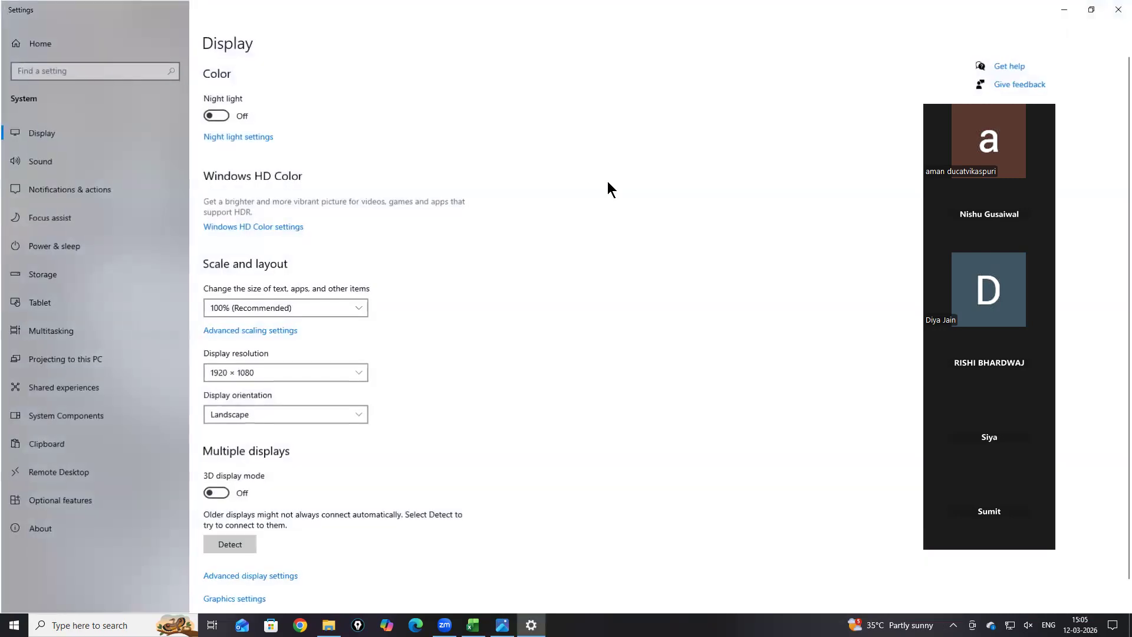
click(363, 312)
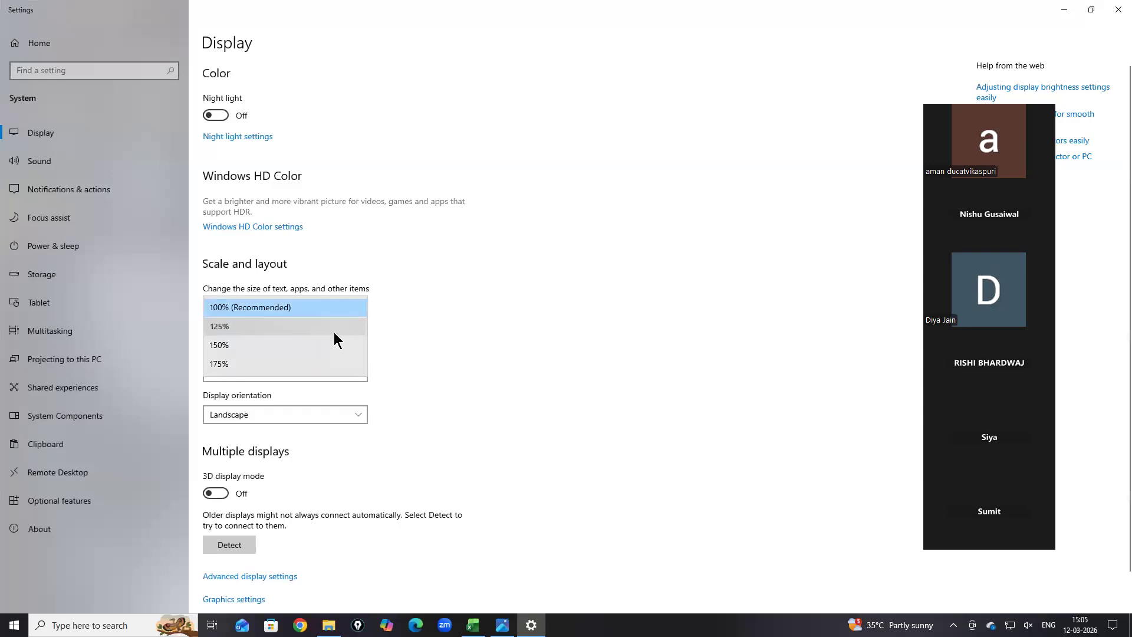
click(334, 327)
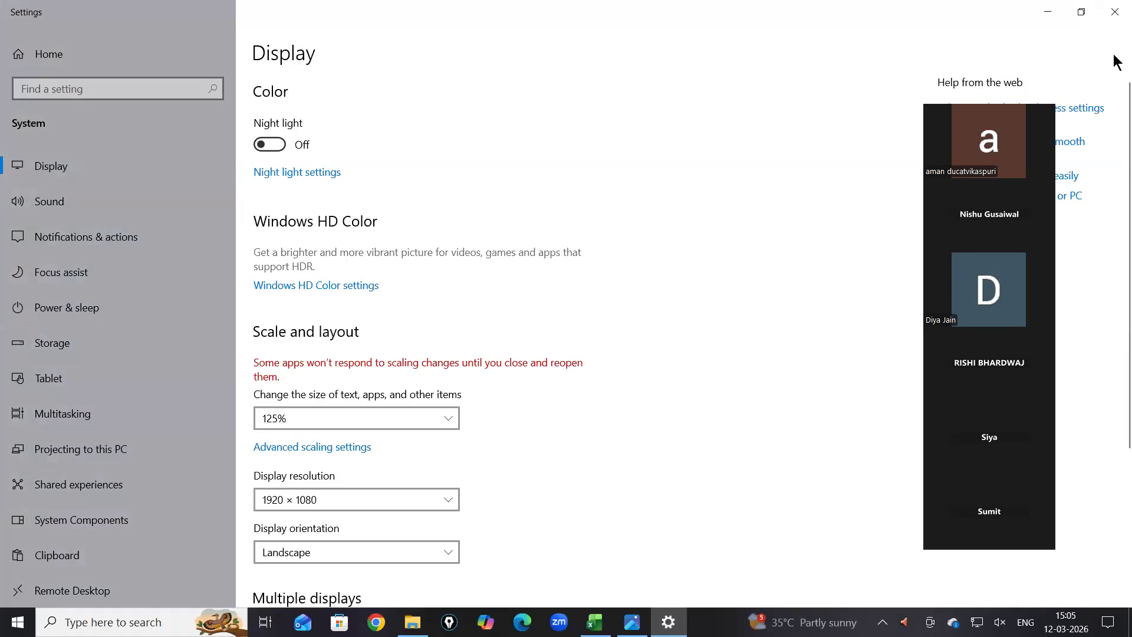
click(1114, 12)
- Switch to the Excel workbook text_function_classwork and open its text_advance sheet
click(595, 622)
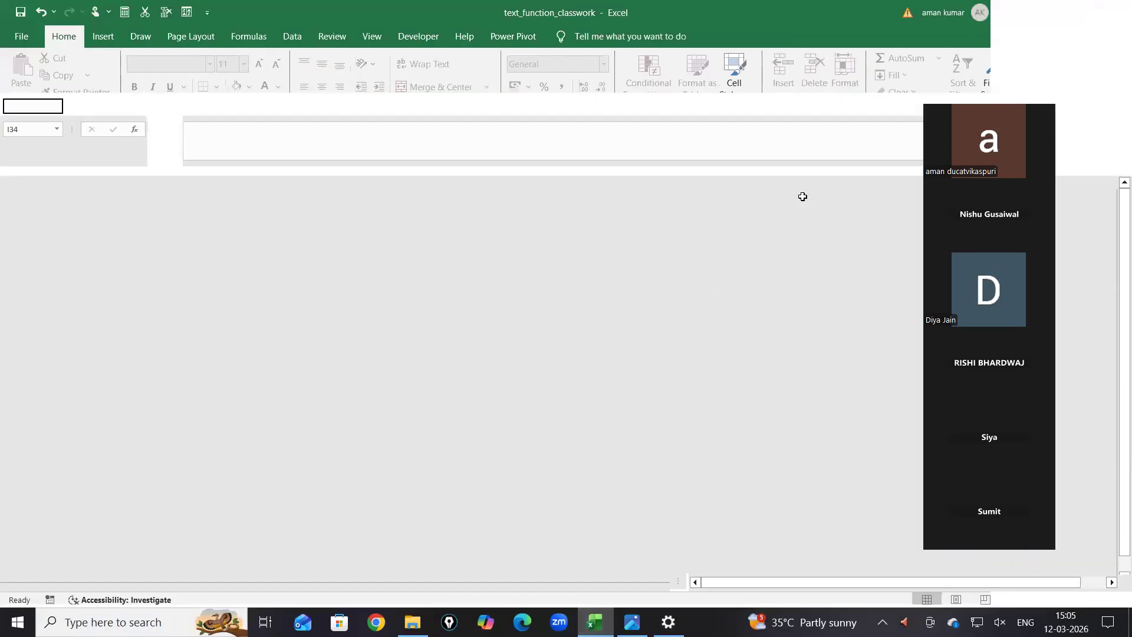
click(660, 317)
click(256, 580)
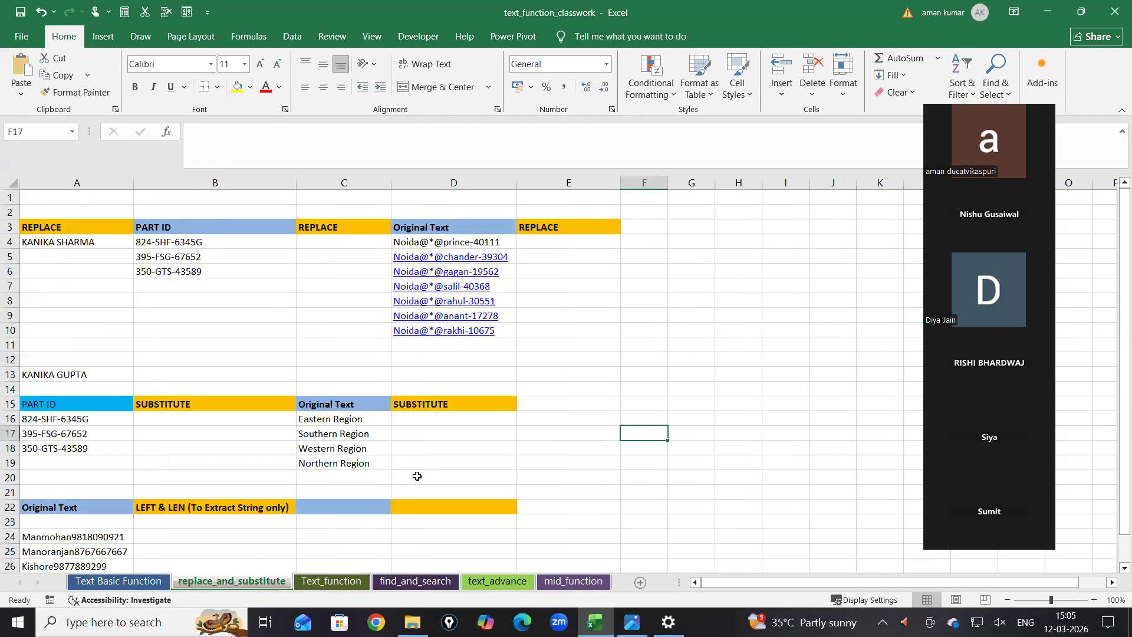
click(484, 582)
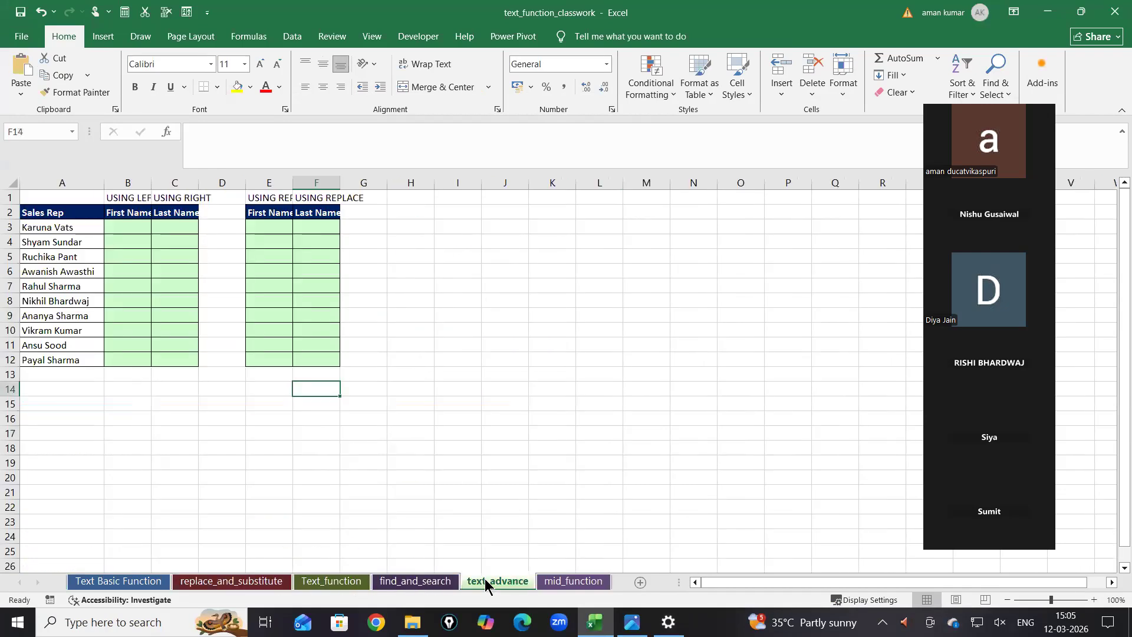
ctrl+scroll(801, 480, up, 4)
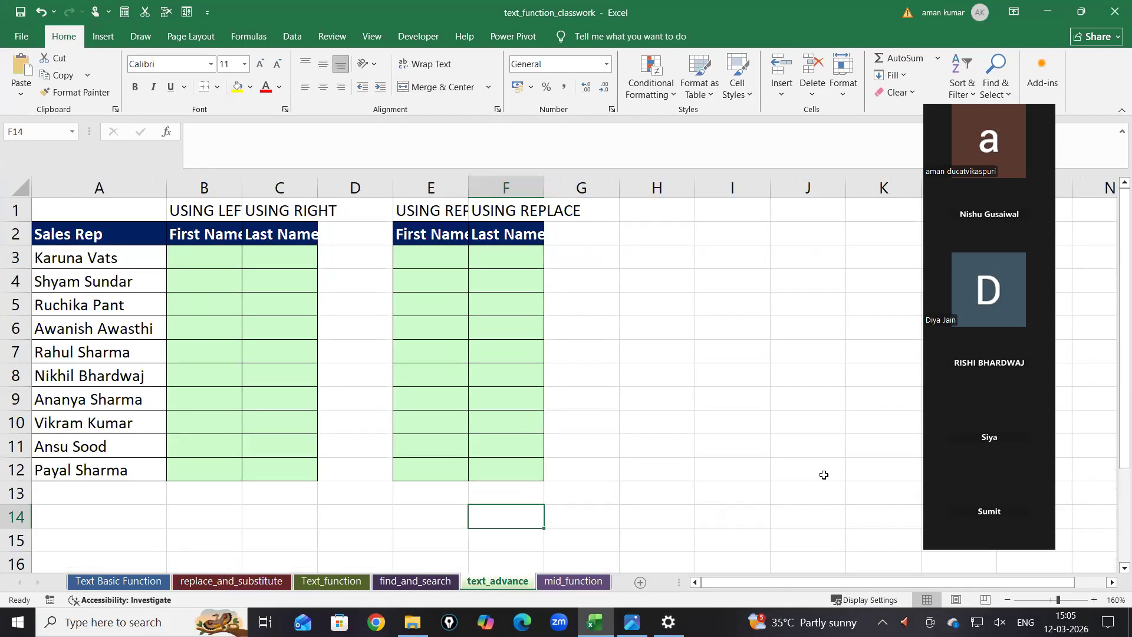
ctrl+scroll(824, 474, up, 3)
scroll(590, 306, up, 1)
click(527, 282)
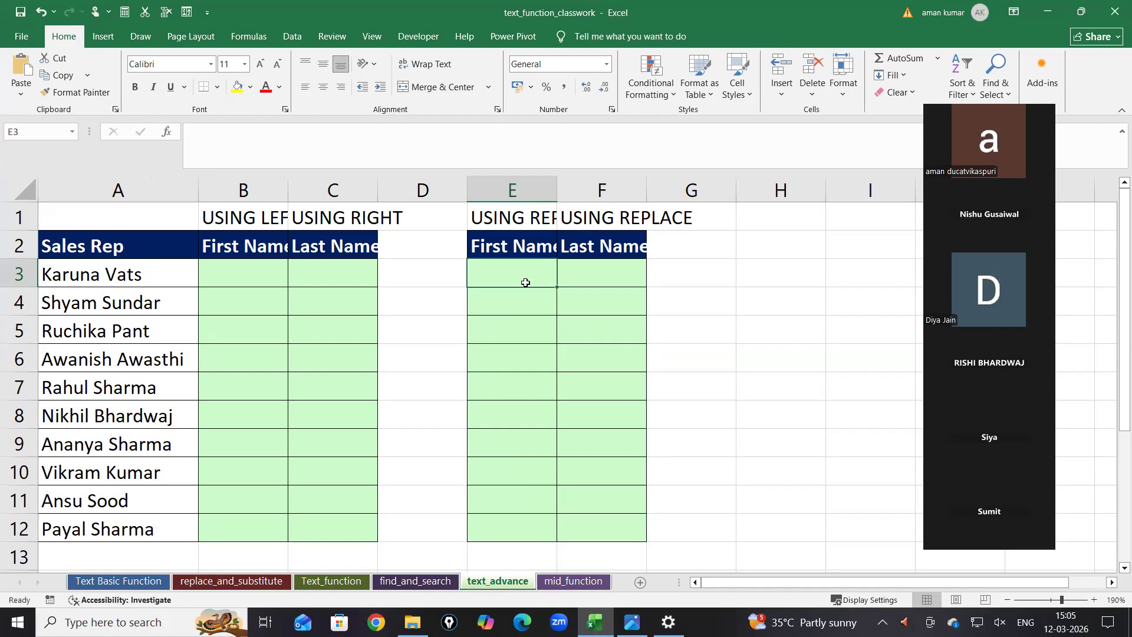
- Autofit the widths of columns E and F so their USING REPLACE headings fit
click(850, 375)
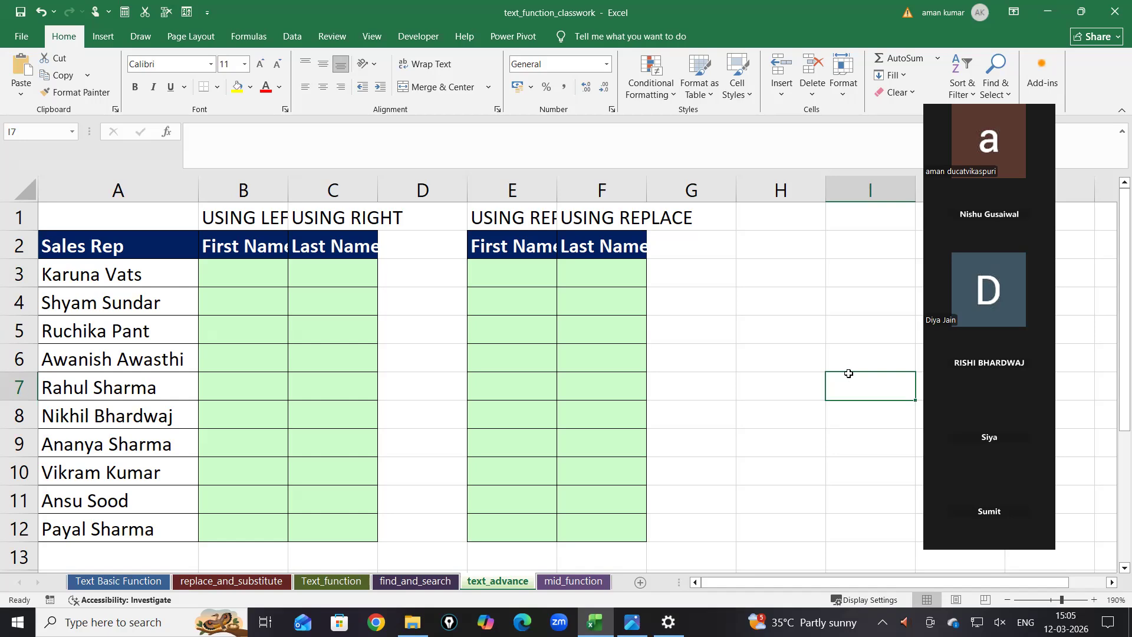
double_click(558, 190)
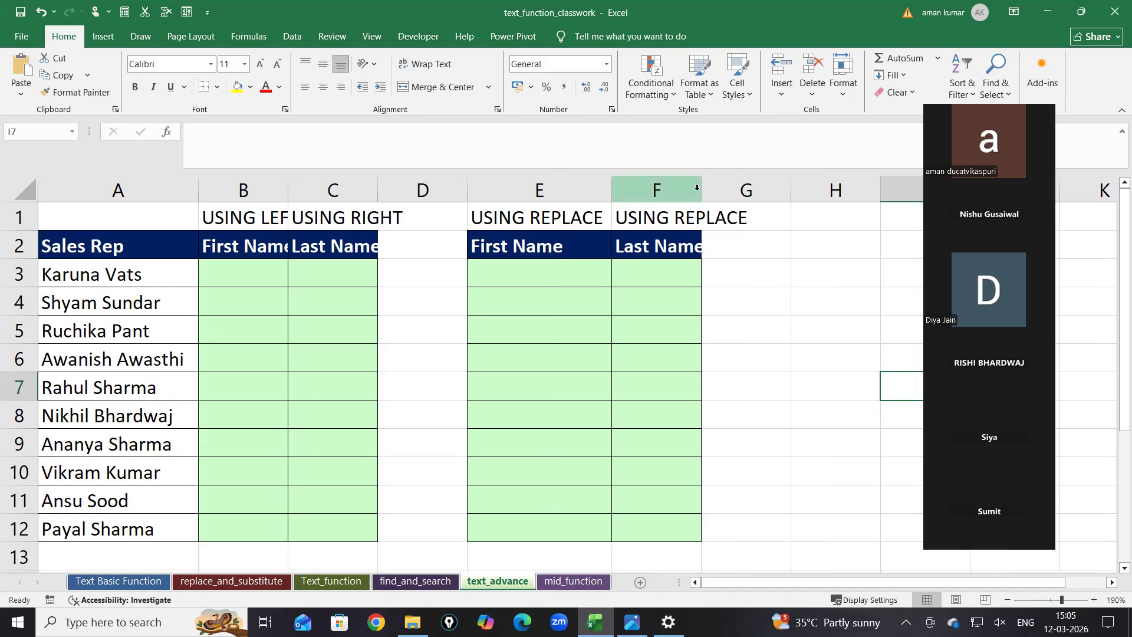
double_click(698, 190)
click(556, 294)
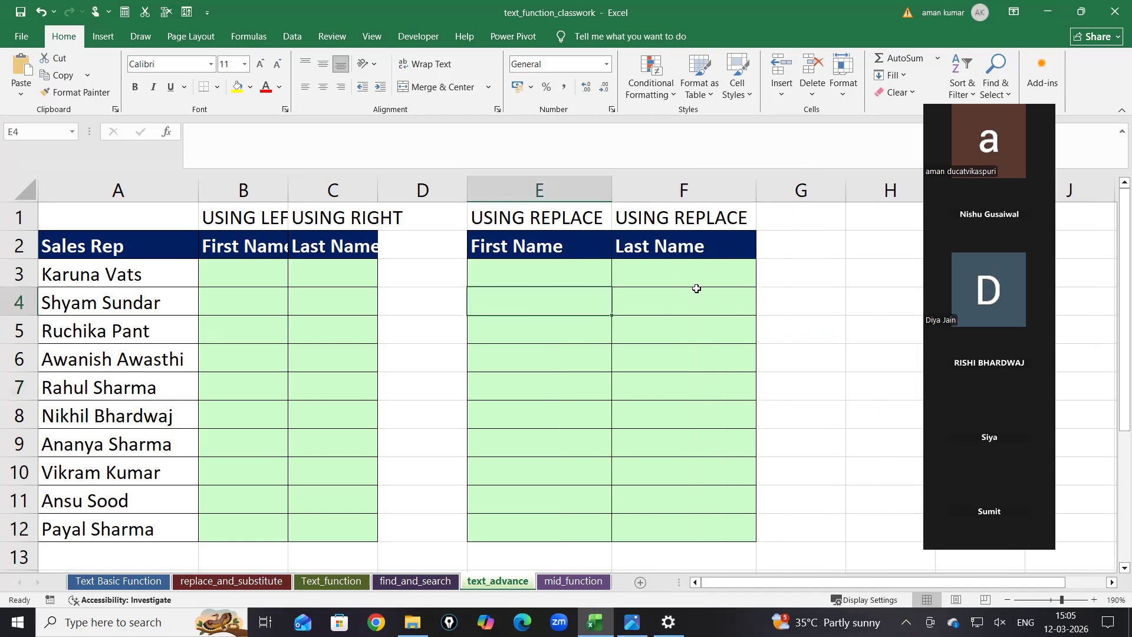
- Begin a formula in cell E3, the first First Name cell under USING REPLACE
click(599, 269)
ctrl+scroll(766, 419, up, 3)
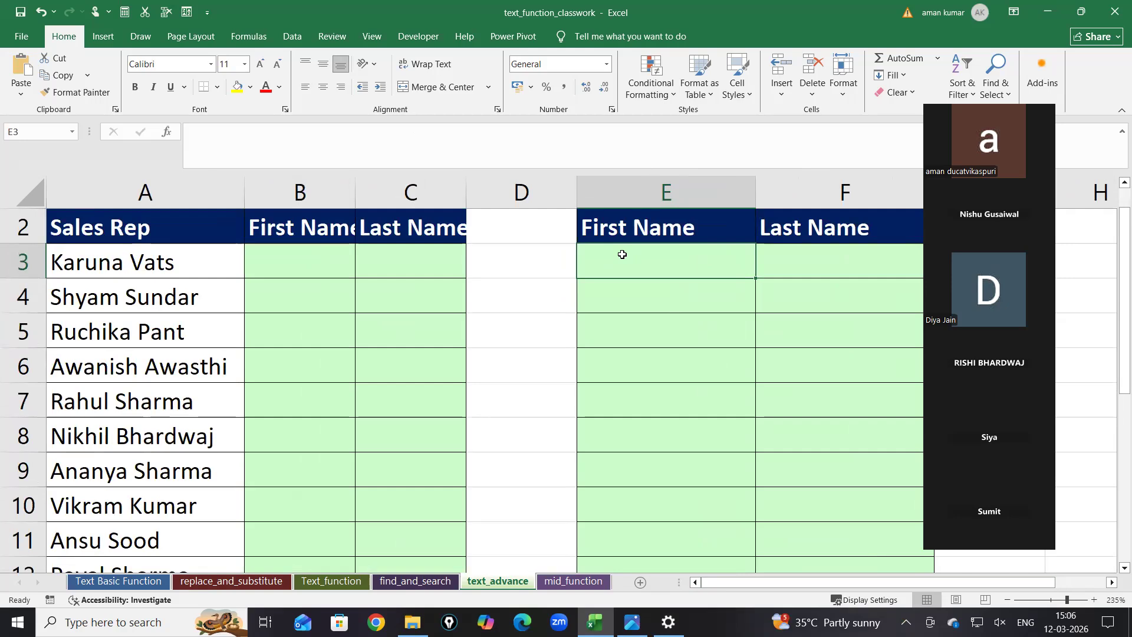
key(F2)
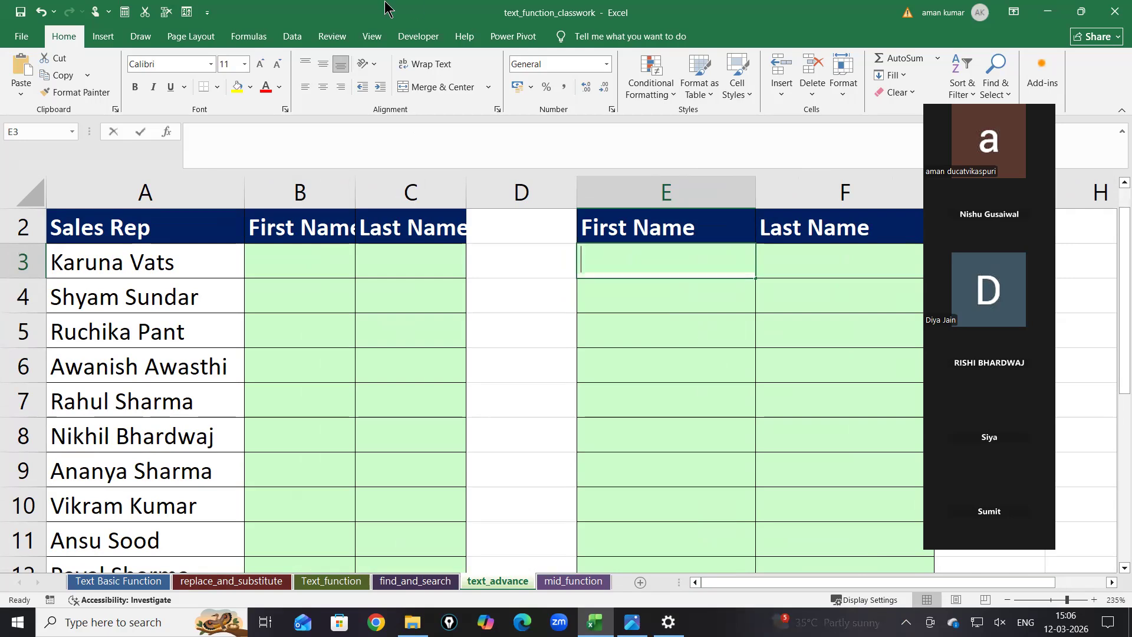
text(=)
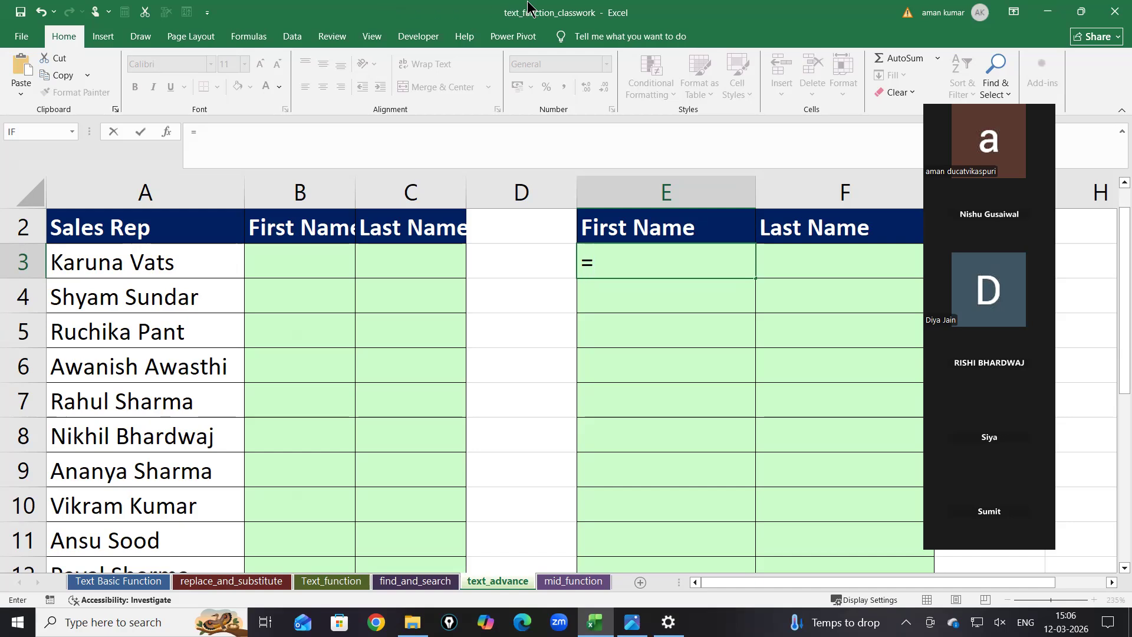
scroll(493, 275, up, 1)
scroll(493, 275, up, 1)
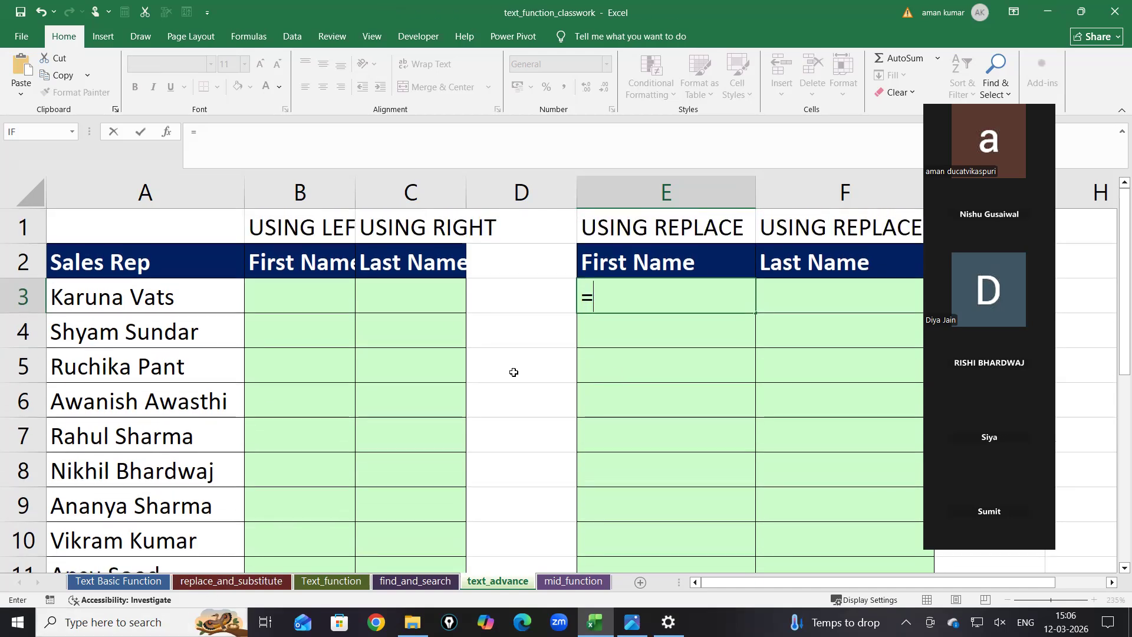
click(175, 297)
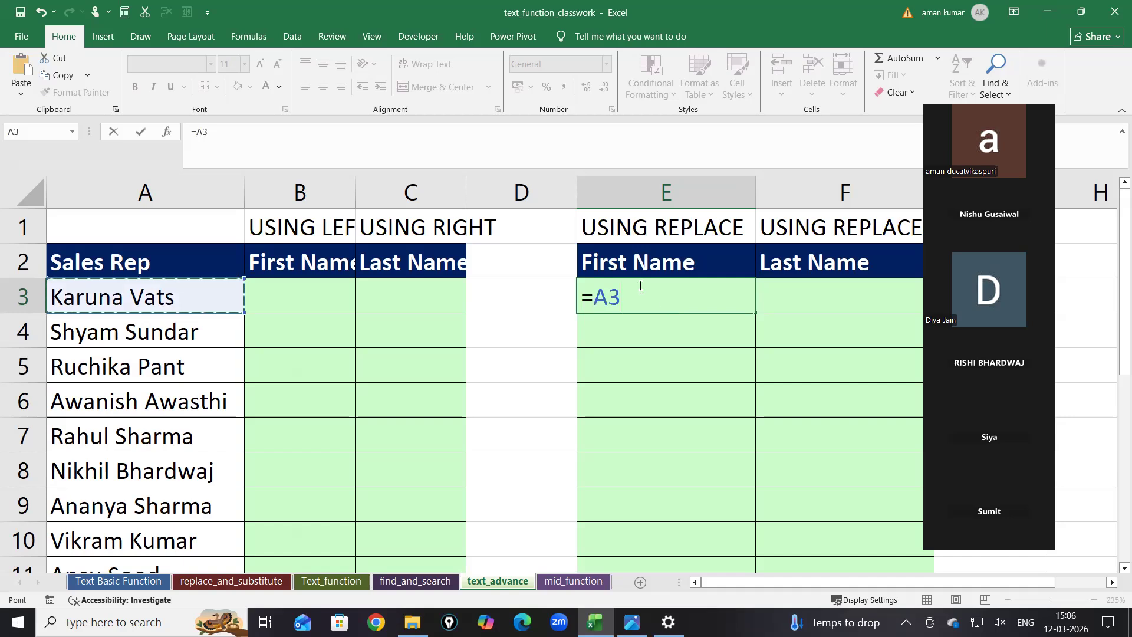
key(BackSpace)
key(BackSpace)
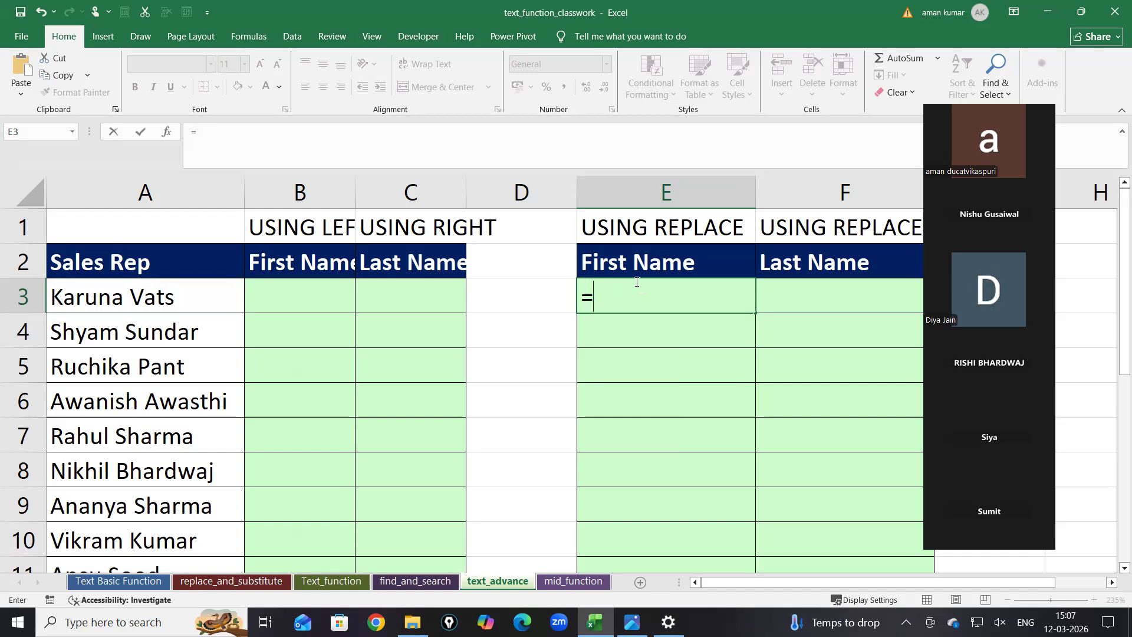
text(=)
key(BackSpace)
- Insert the REPLACE function in the E3 formula with cell A3 as its old_text argument
text(re)
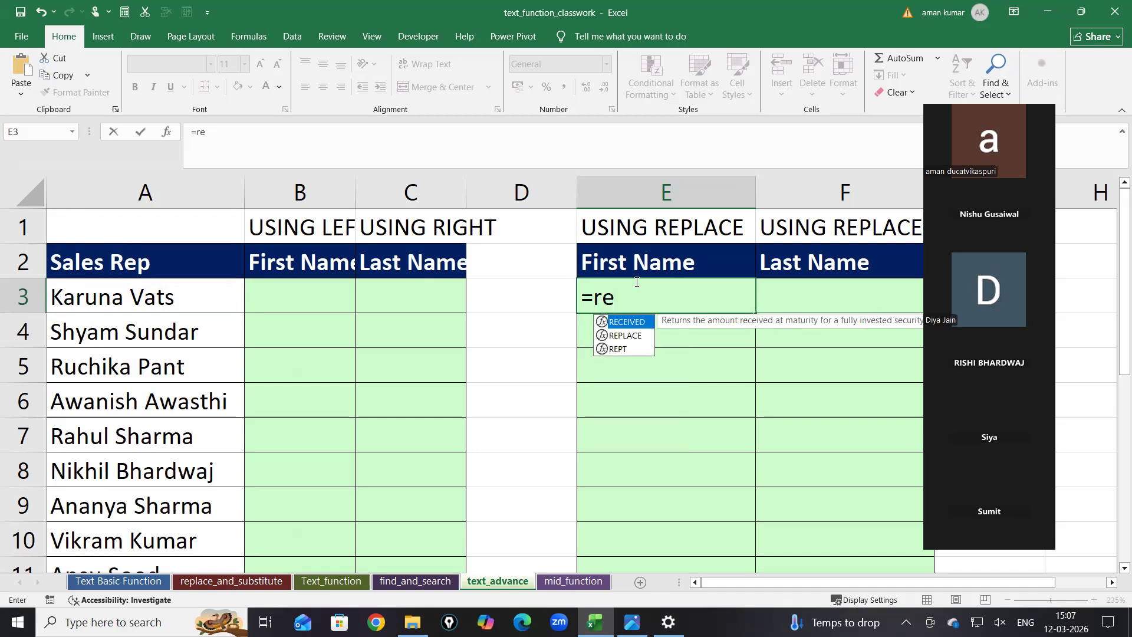
key(BackSpace)
text(pl)
key(BackSpace)
key(BackSpace)
text(e)
key(Down)
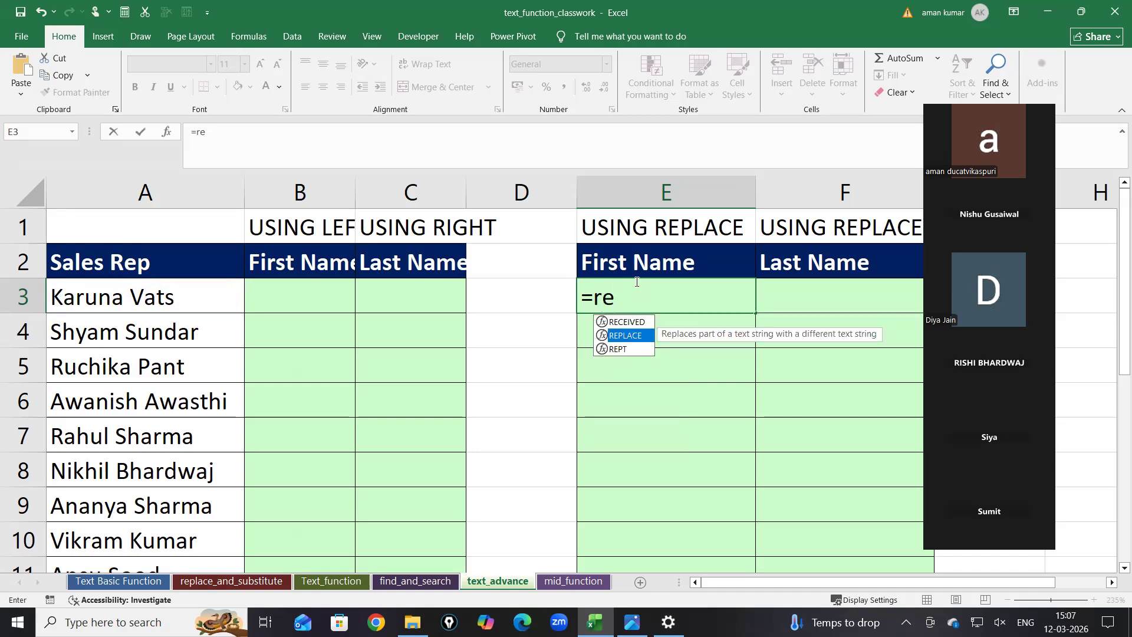
key(Tab)
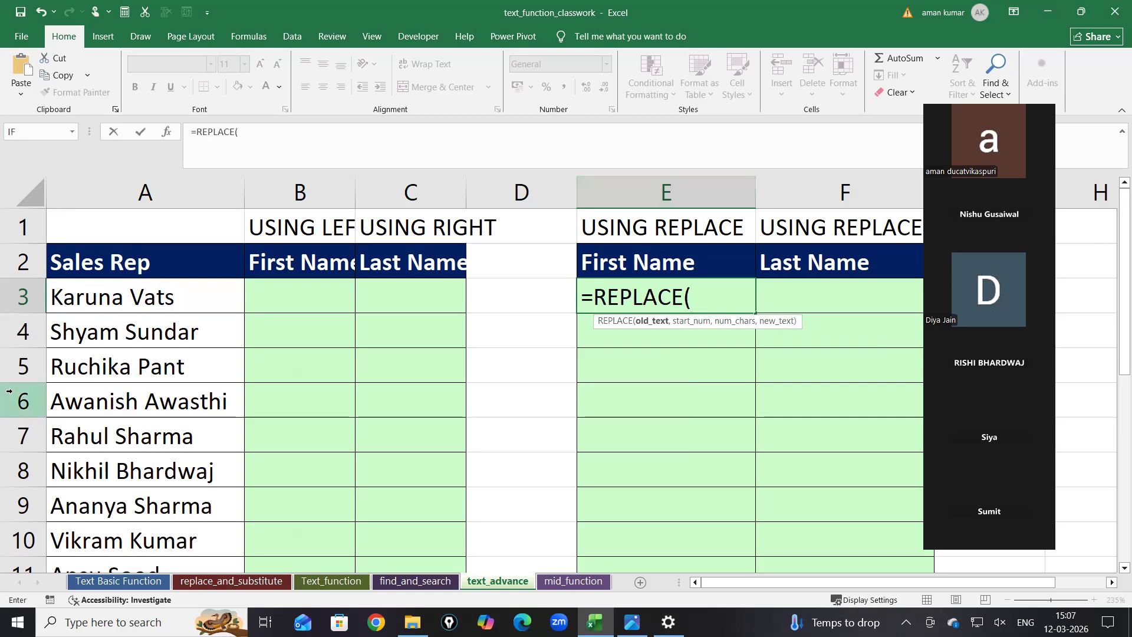
click(202, 286)
text(,)
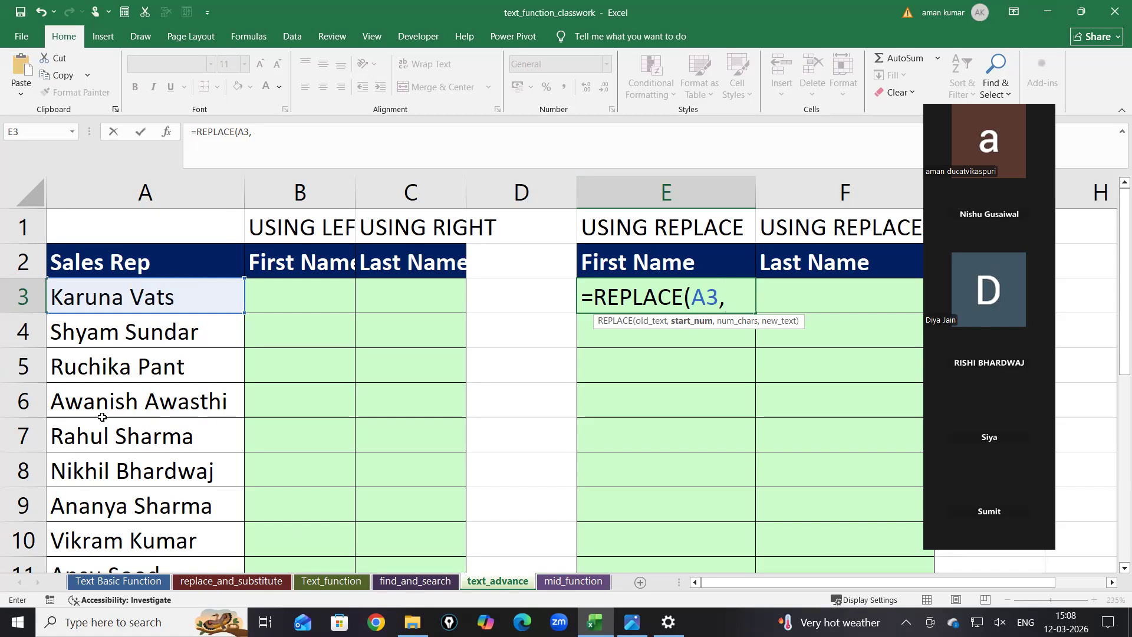
- Underline the sales rep name in A3 with the on-screen annotation pen, and hide the annotation
click(449, 623)
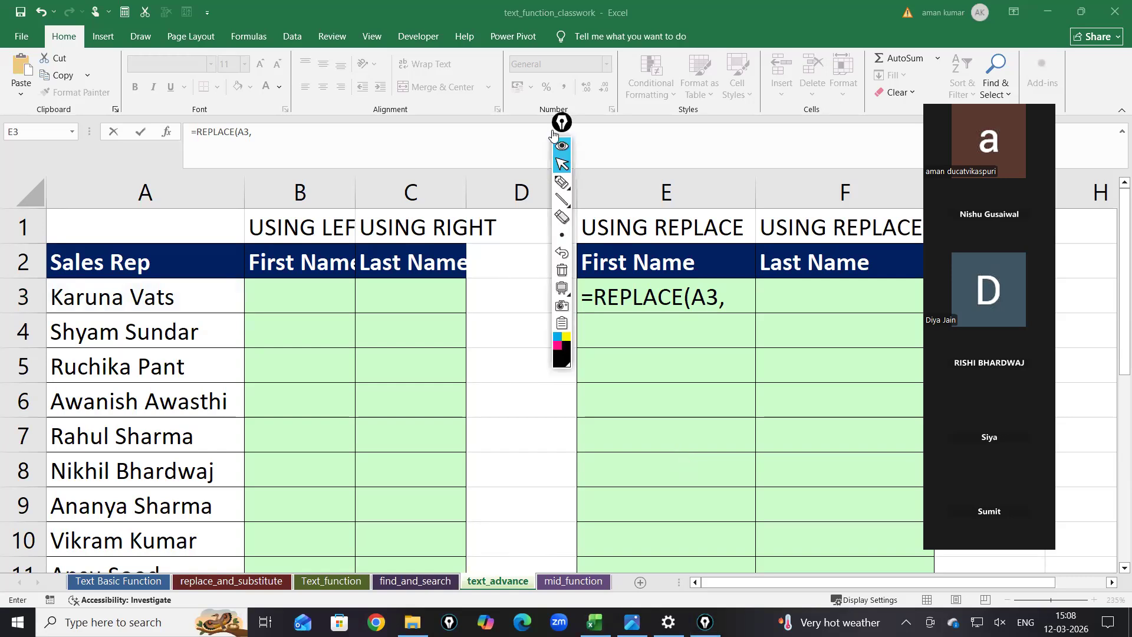
drag(553, 133, 55, 381)
click(64, 432)
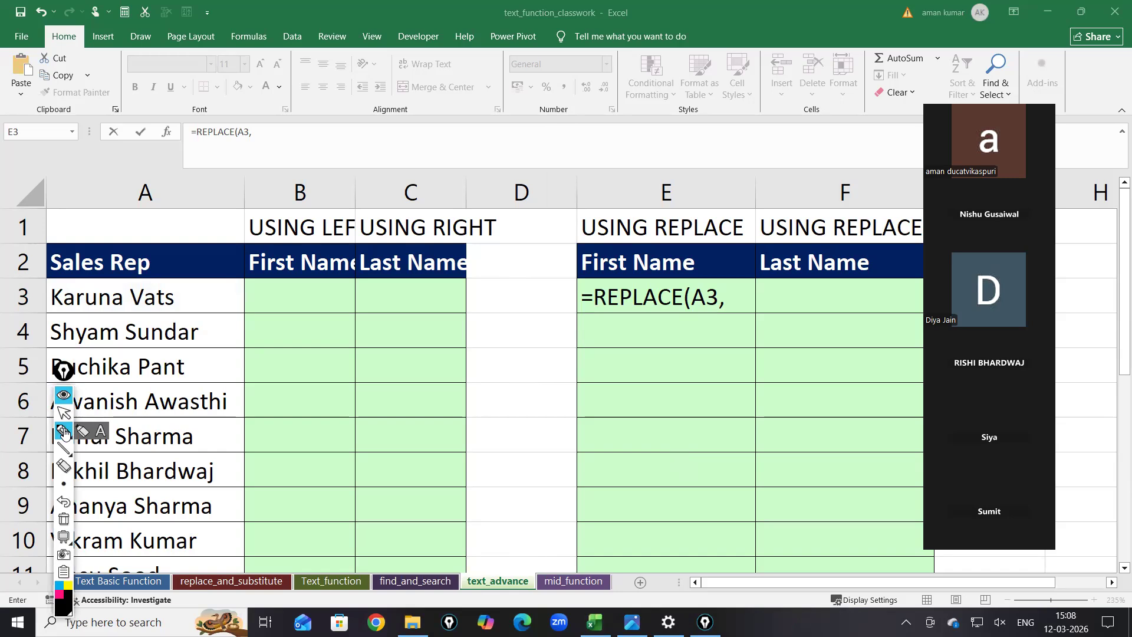
drag(55, 307, 175, 312)
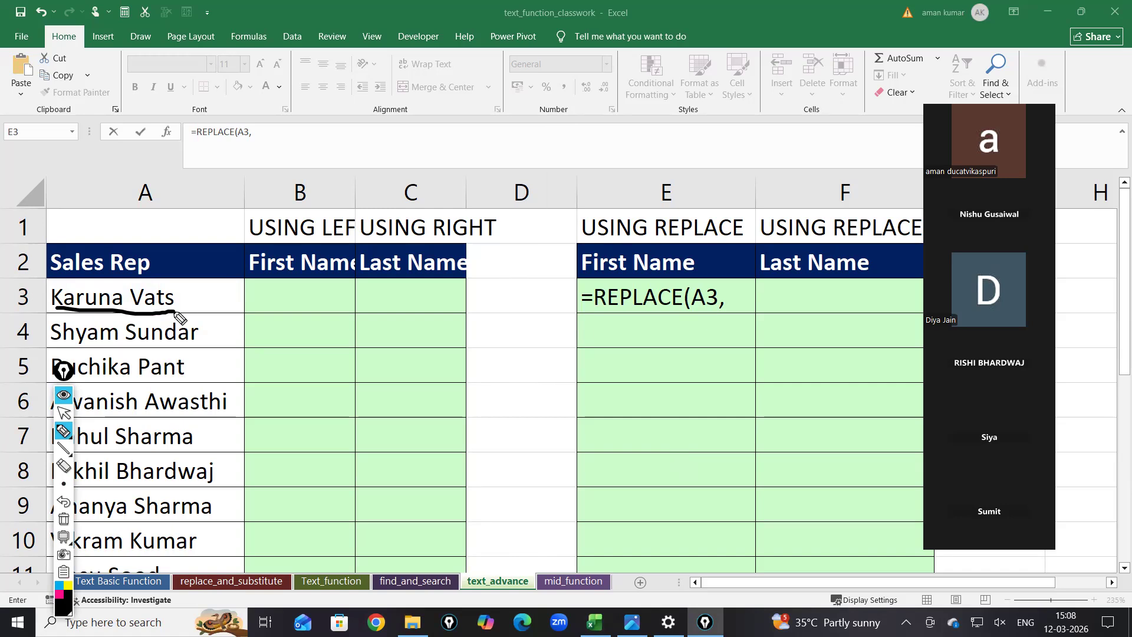
click(63, 394)
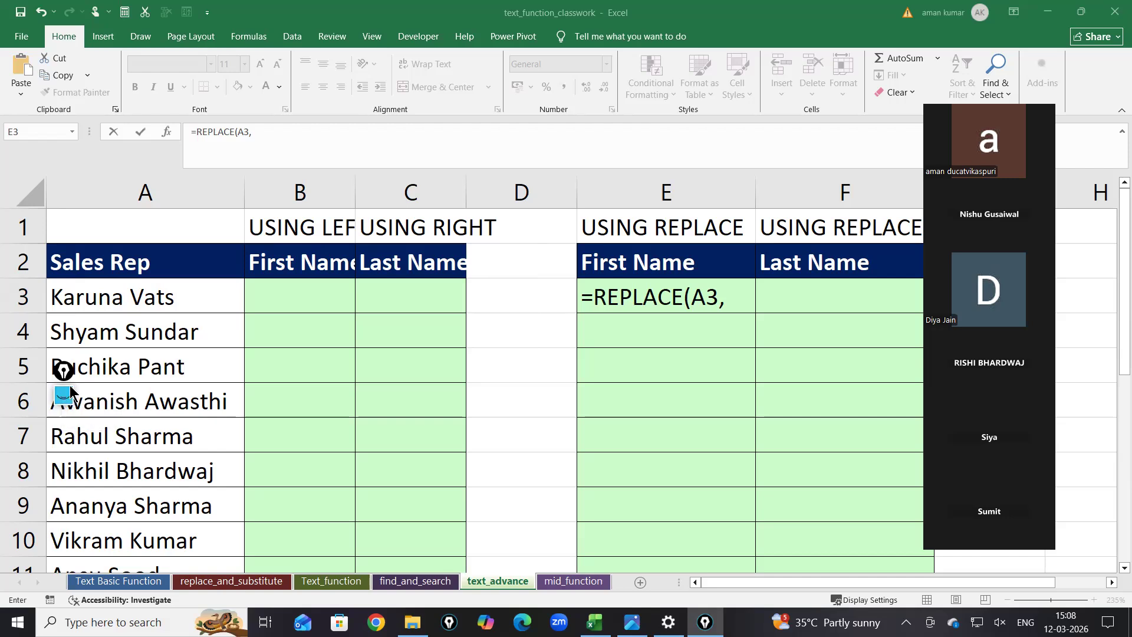
- Nest FIND(" ",A3) as the start_num argument of the REPLACE formula in E3
click(726, 294)
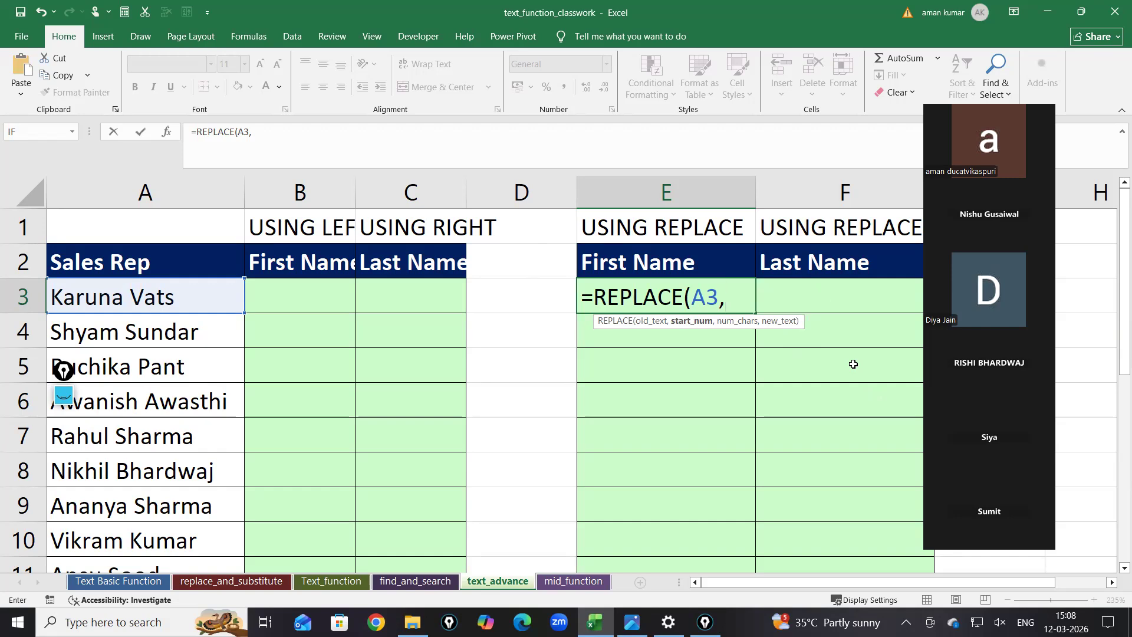
text(find)
key(Tab)
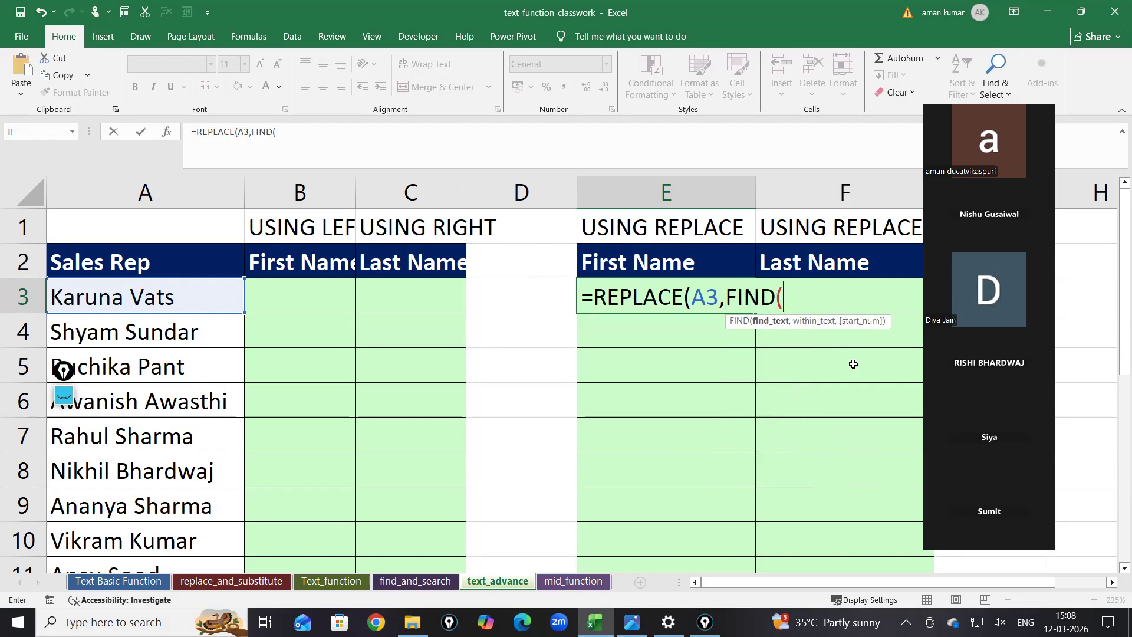
text(" ",)
click(198, 307)
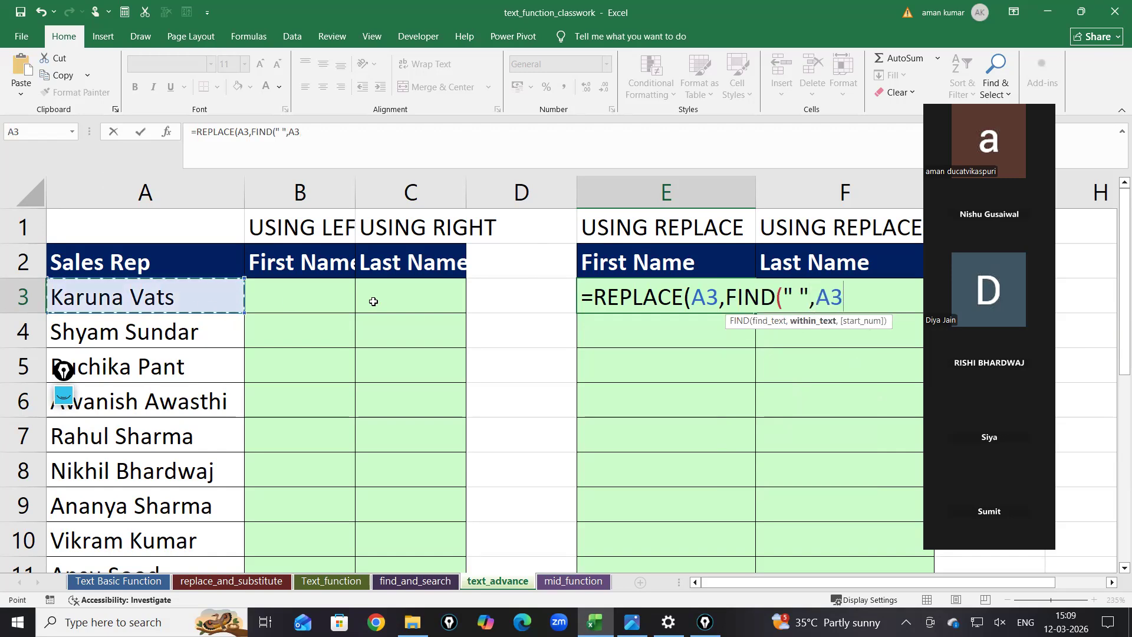
text(,)
key(BackSpace)
text())
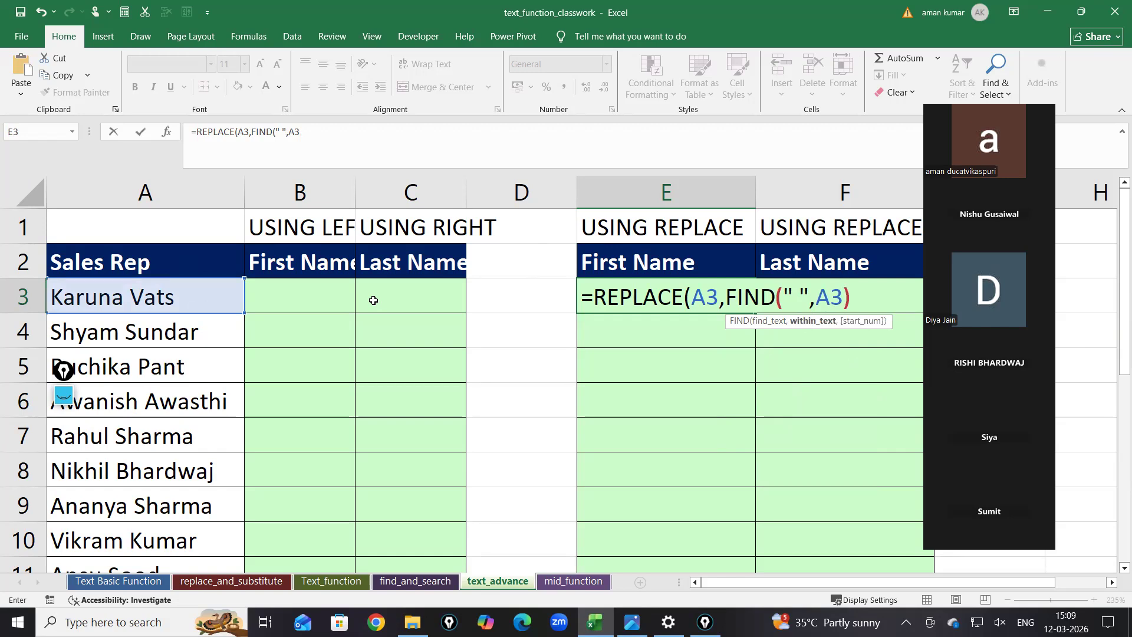
text(,)
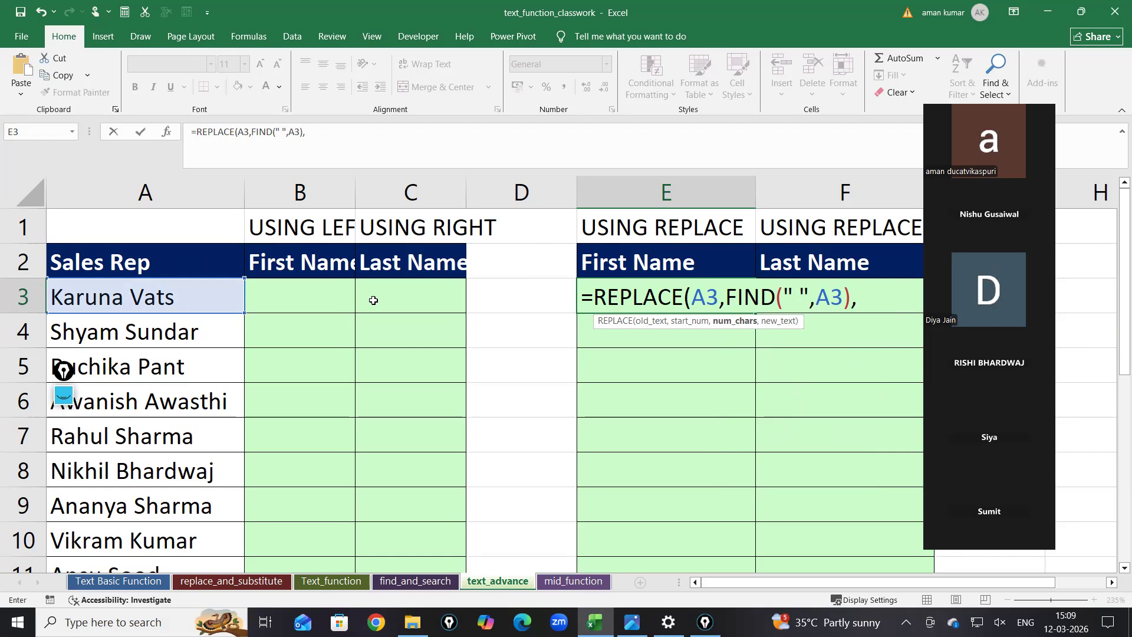
- Complete the E3 REPLACE formula with 15 as num_chars and an empty string "" as new_text, and enter it
text(15)
text(,"")
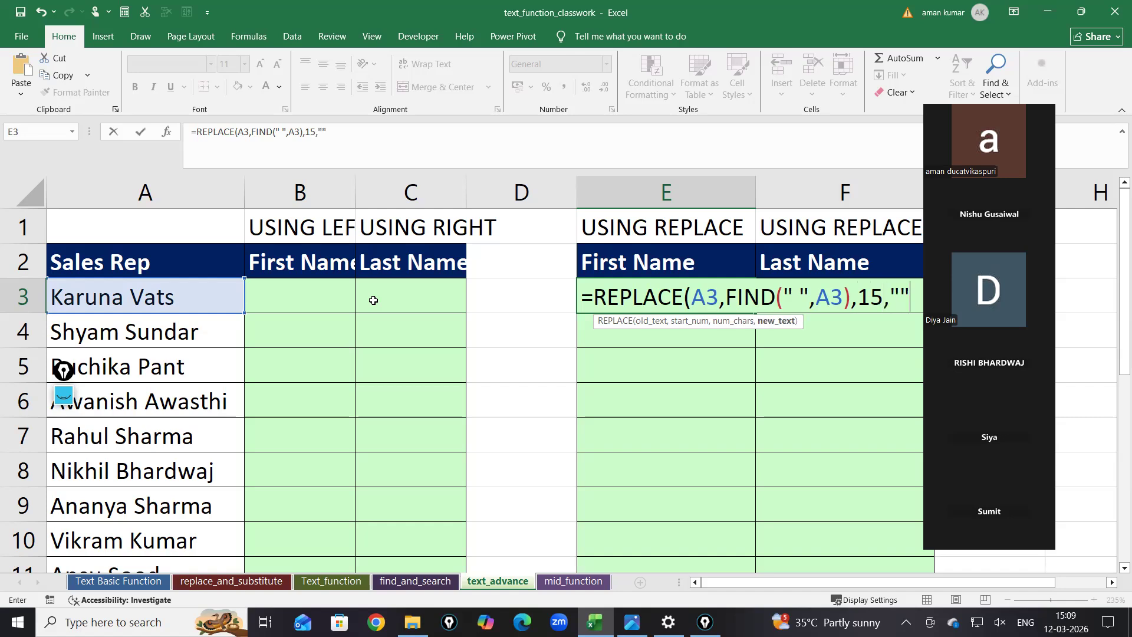
text())
key(Return)
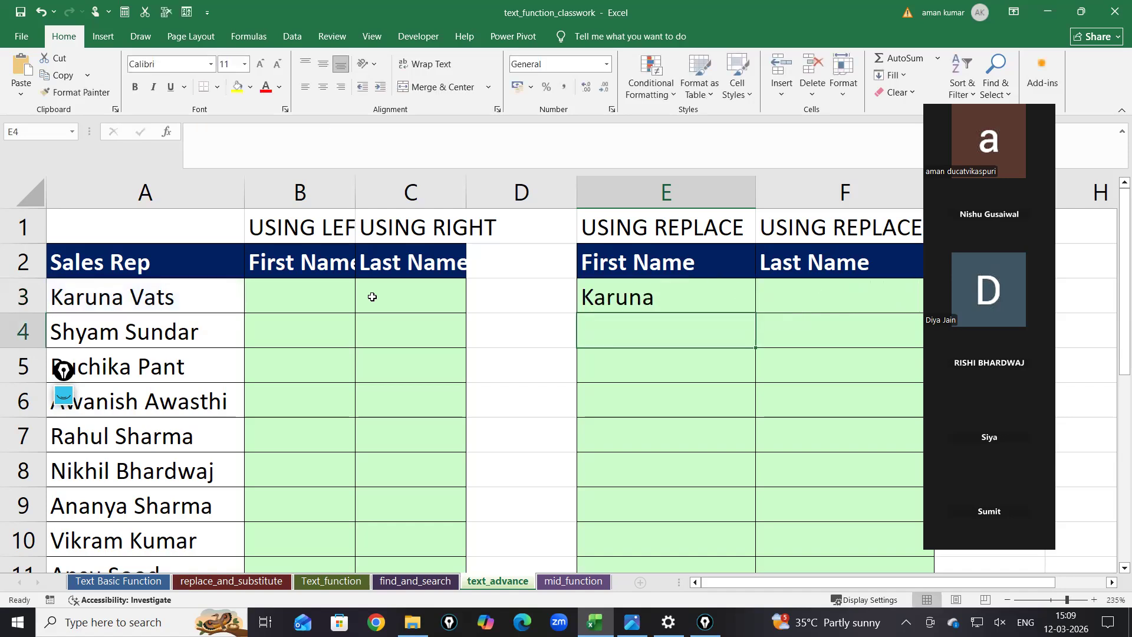
- Fill the REPLACE formula from E3 down through E12 in the First Name column
click(736, 306)
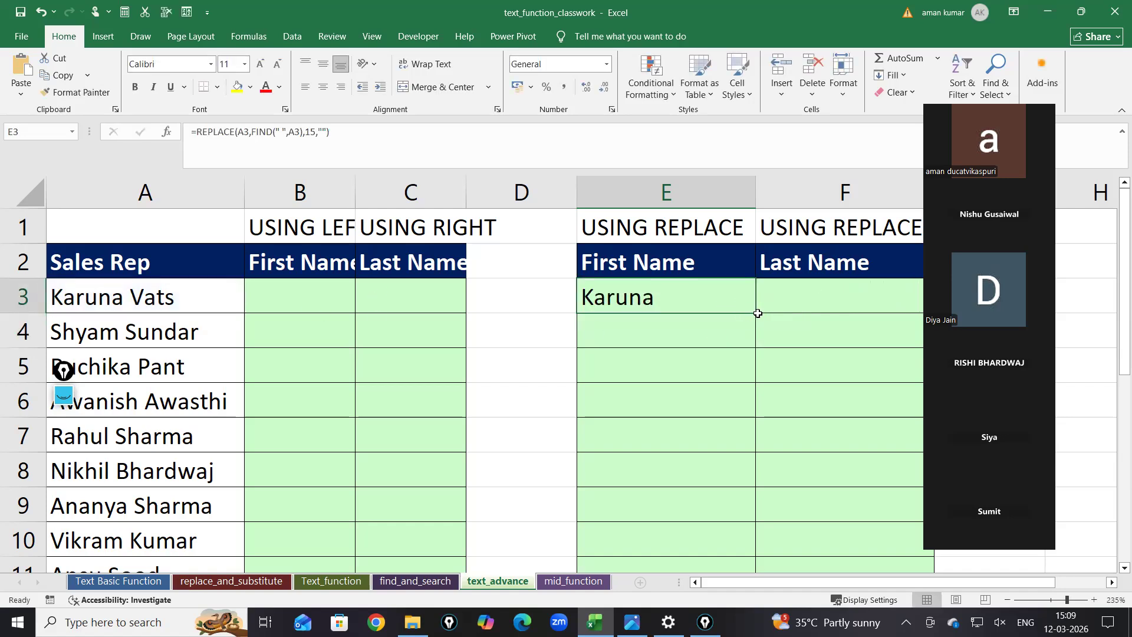
drag(755, 313, 757, 535)
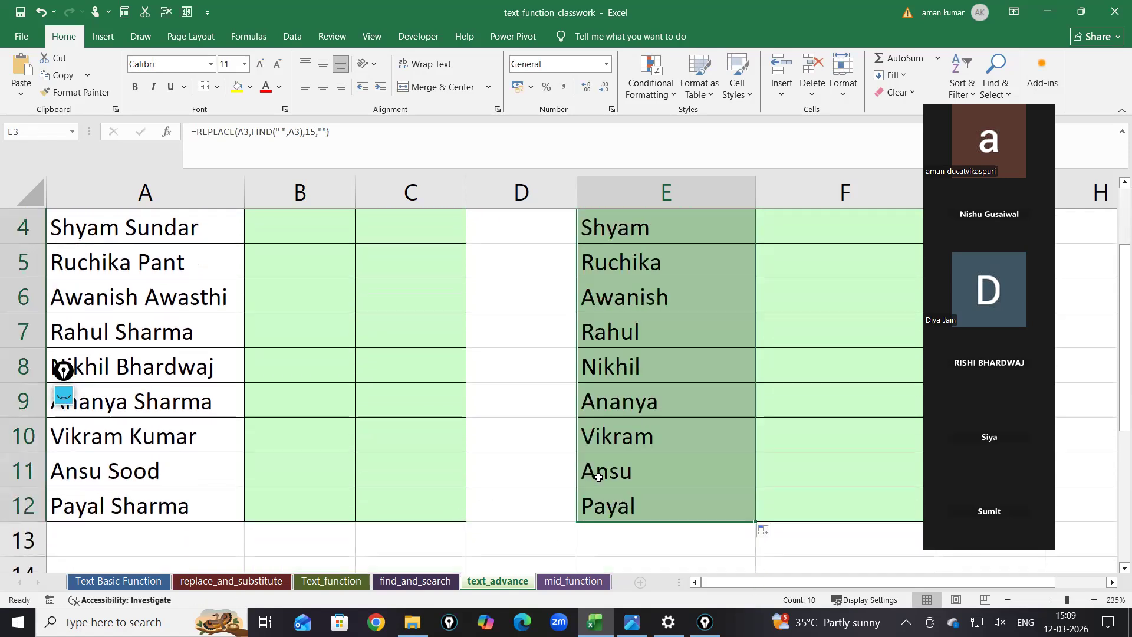
scroll(619, 295, up, 1)
- Turn the E3 formula into displayed text by putting an apostrophe before its equals sign
click(673, 303)
double_click(673, 303)
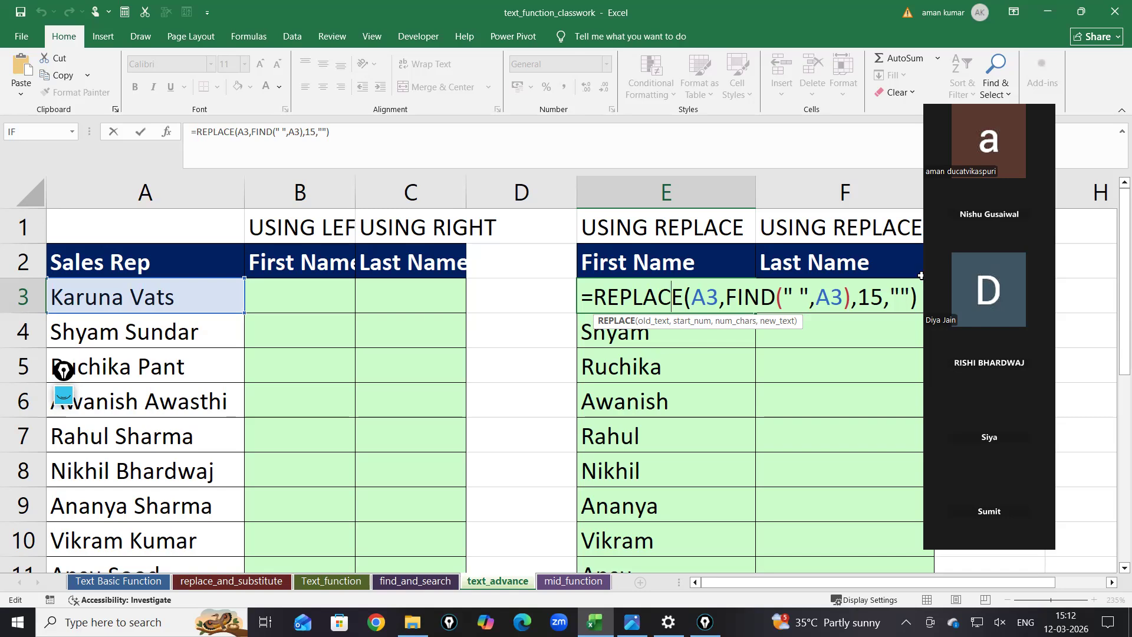
click(584, 301)
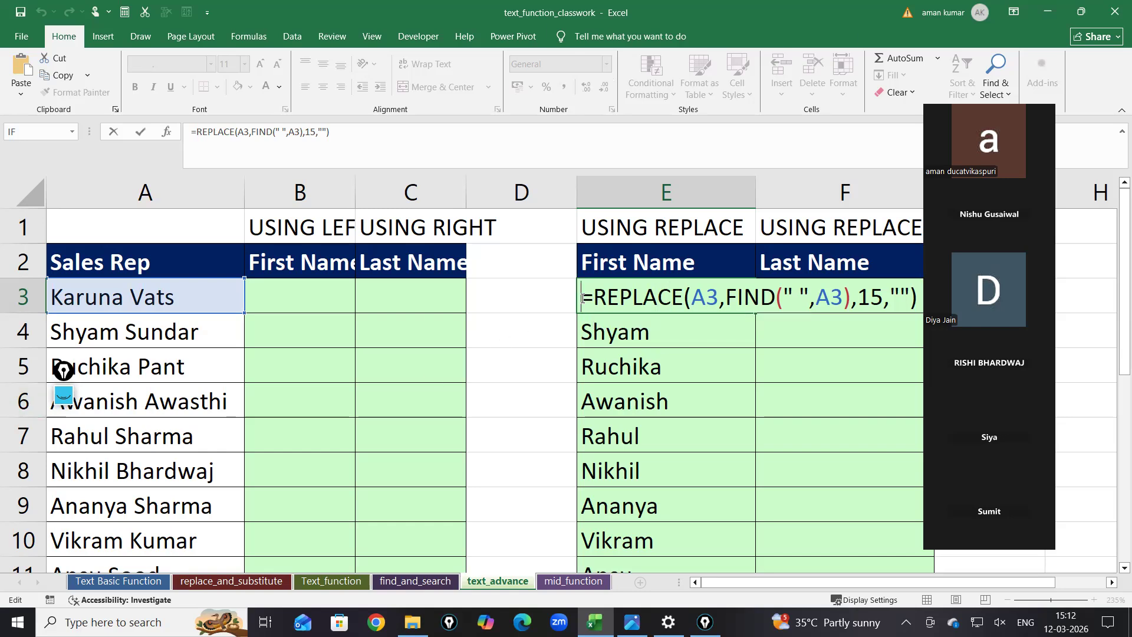
text(')
click(804, 401)
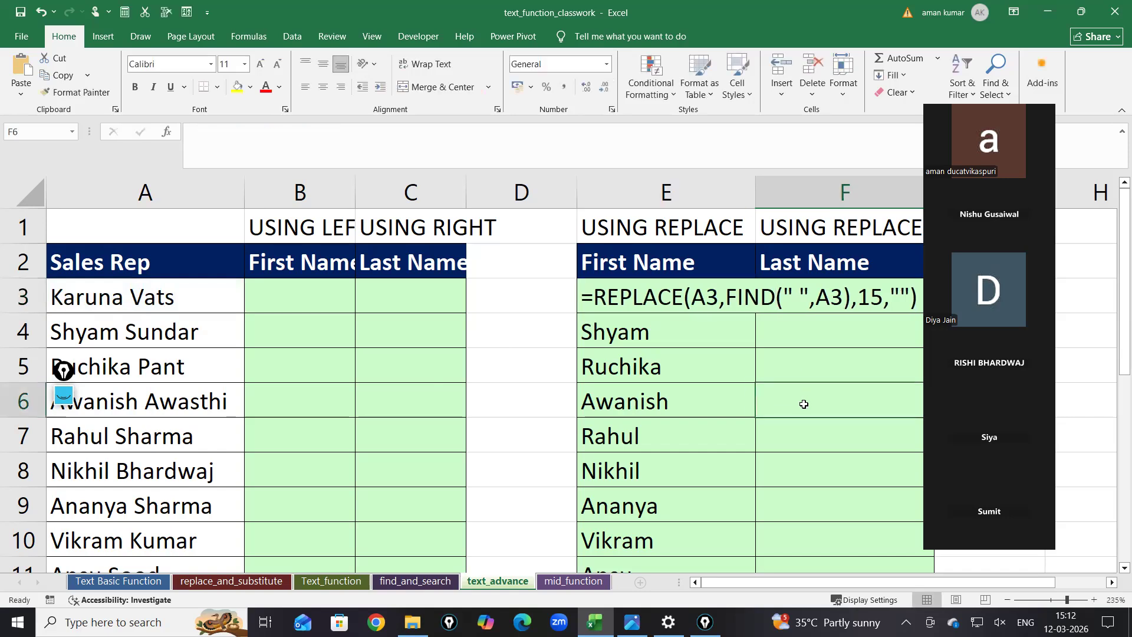
- Clear the old pen marks and handwrite a sample full name across row 3, beside the formula text in E3
scroll(790, 422, up, 1)
ctrl+scroll(790, 422, up, 4)
scroll(748, 437, up, 1)
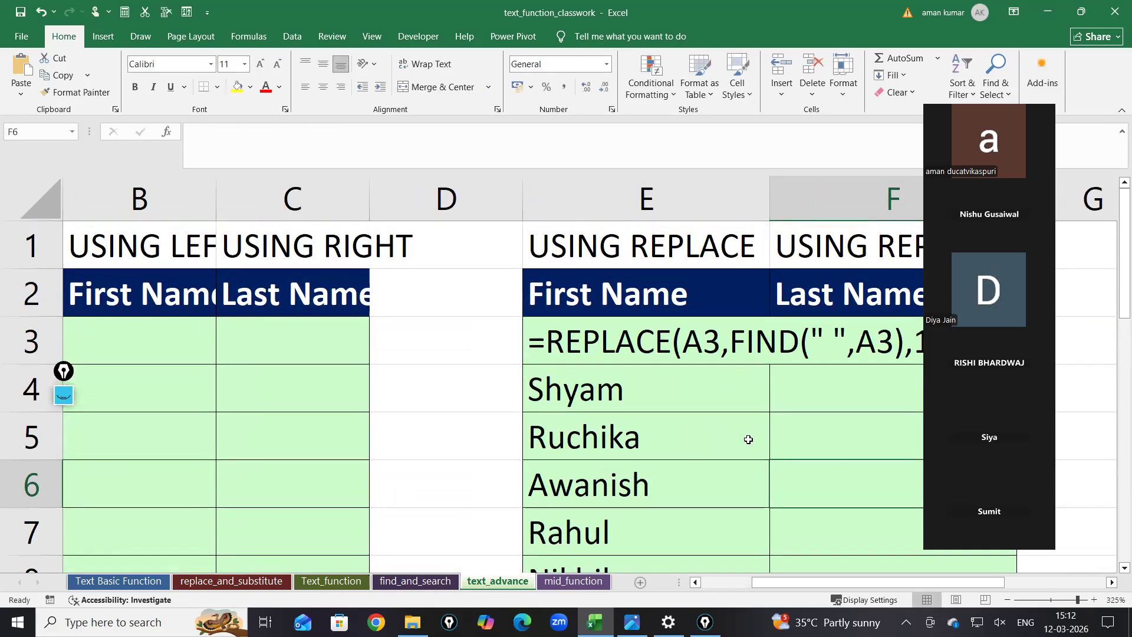
ctrl+scroll(749, 441, up, 3)
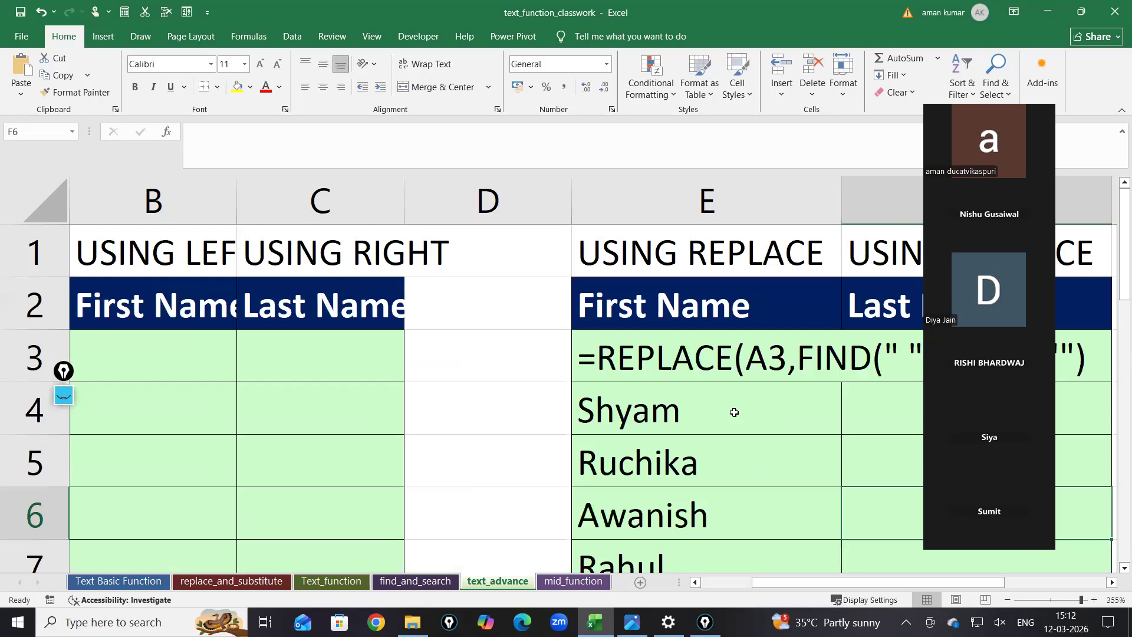
click(63, 395)
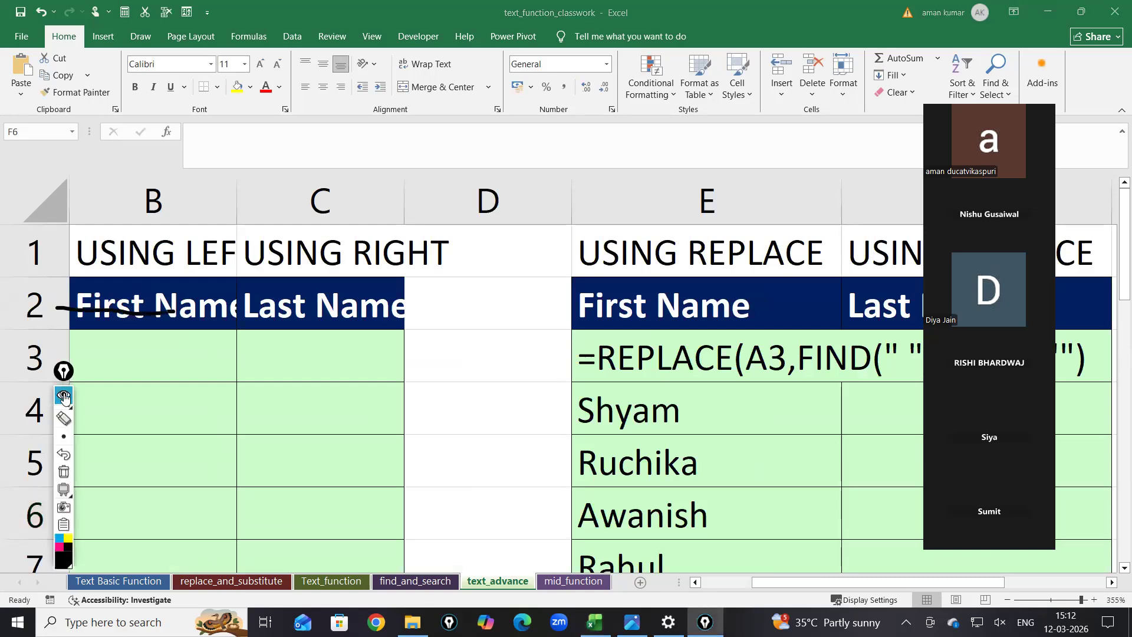
mouse_move(66, 429)
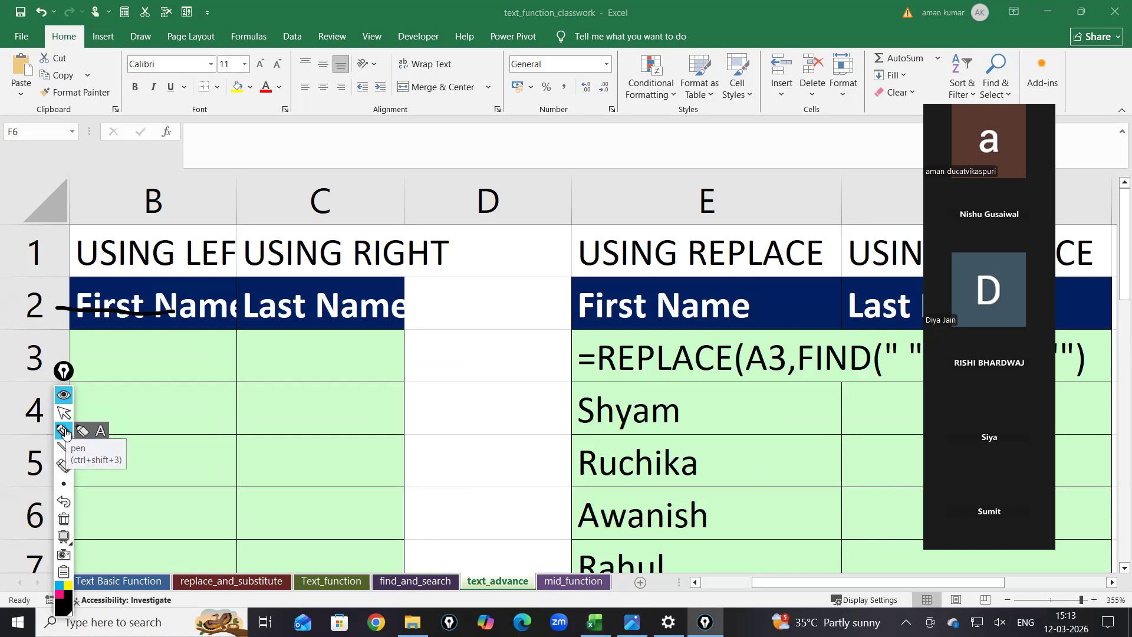
click(64, 430)
drag(244, 349, 244, 372)
mouse_move(261, 347)
mouse_down()
mouse_move(247, 361)
mouse_move(260, 369)
mouse_move(200, 362)
mouse_move(352, 384)
mouse_move(379, 362)
mouse_move(465, 357)
mouse_move(479, 373)
mouse_up()
click(65, 518)
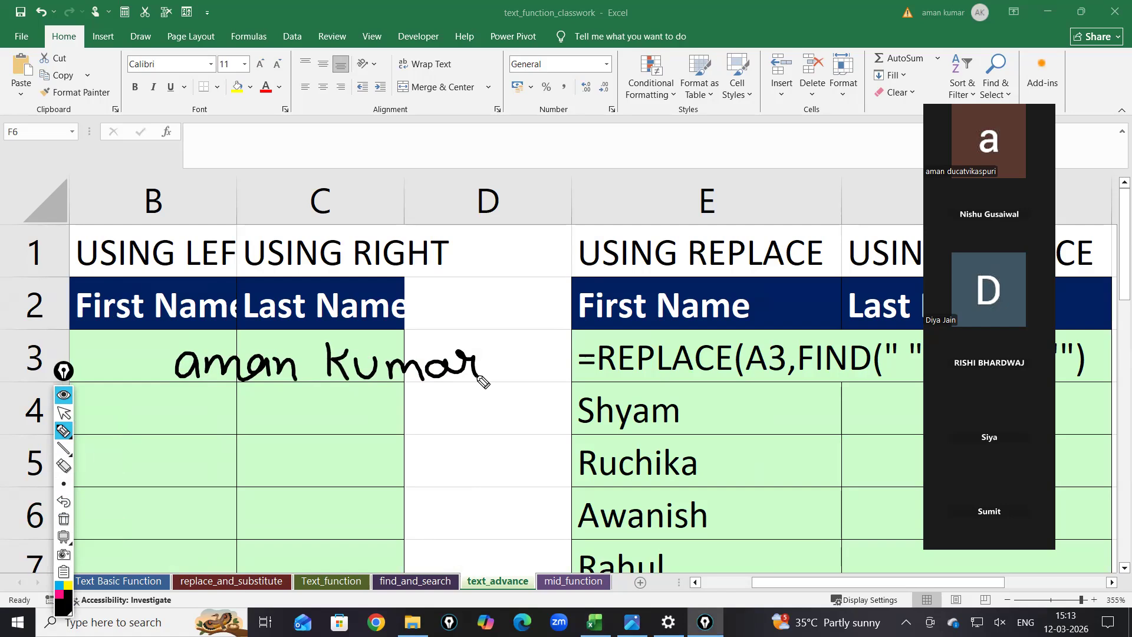
- Underline A3 and FIND in the formula, point an arrow at the sample name's space, and write 5 between commas below FIND
drag(749, 381, 779, 383)
drag(306, 419, 304, 435)
mouse_move(307, 377)
mouse_down()
mouse_move(297, 389)
mouse_move(316, 391)
mouse_up()
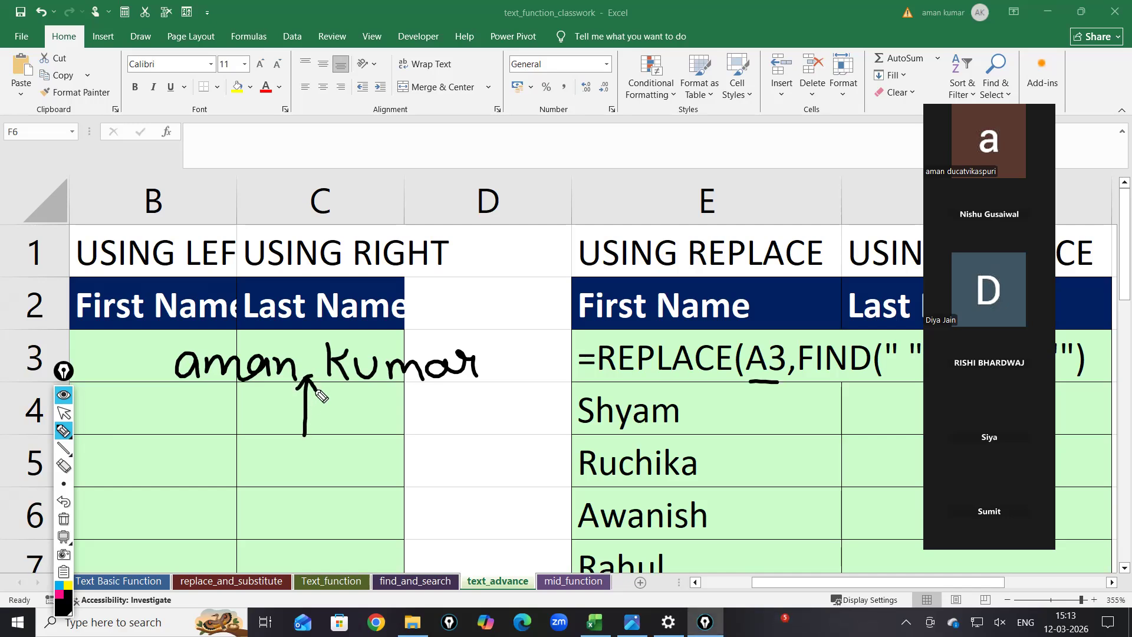
mouse_move(803, 381)
mouse_down()
mouse_move(923, 380)
mouse_move(864, 399)
mouse_move(844, 434)
mouse_up()
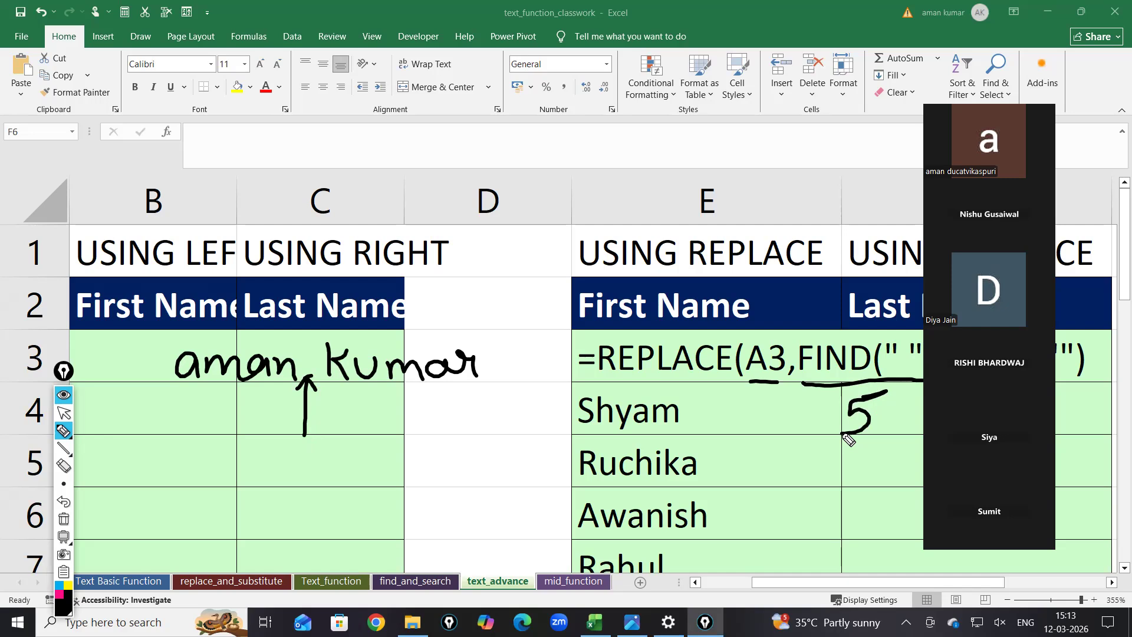
drag(888, 432, 891, 453)
drag(824, 424, 812, 449)
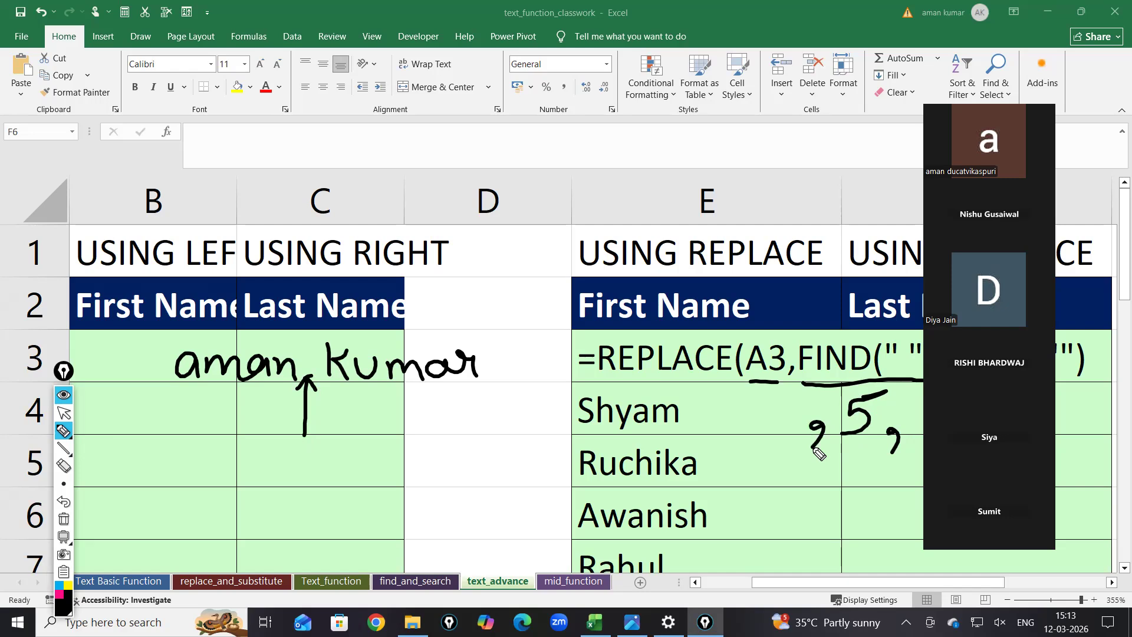
- Add pen marks for the remaining REPLACE arguments below the formula, and hide the annotations
drag(920, 404, 931, 421)
drag(907, 406, 910, 452)
drag(1063, 373, 1058, 488)
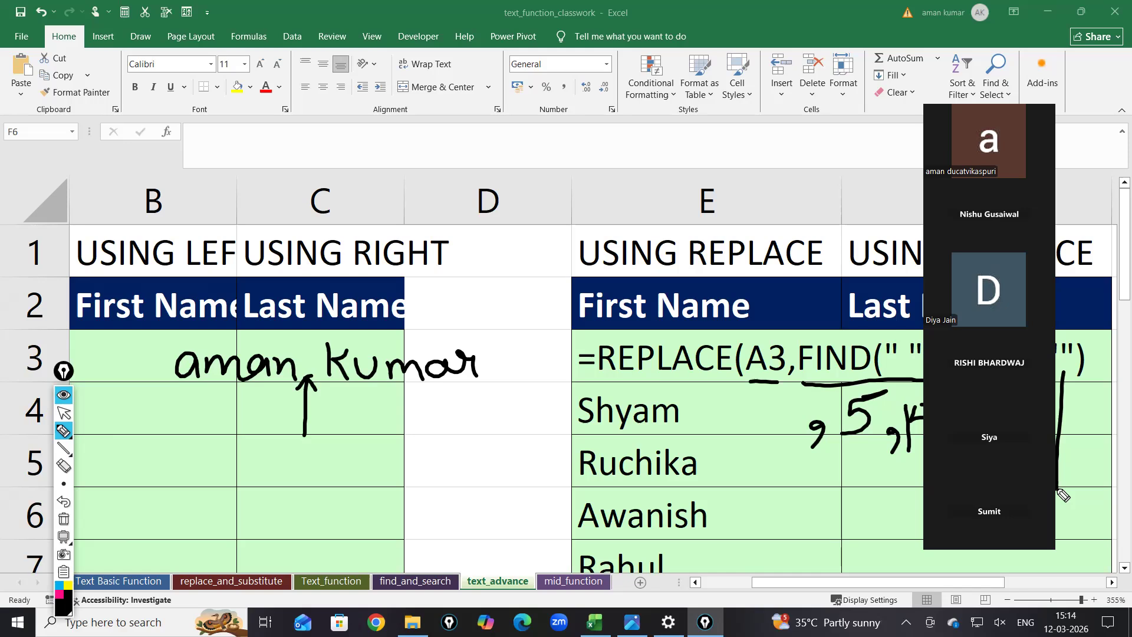
click(64, 395)
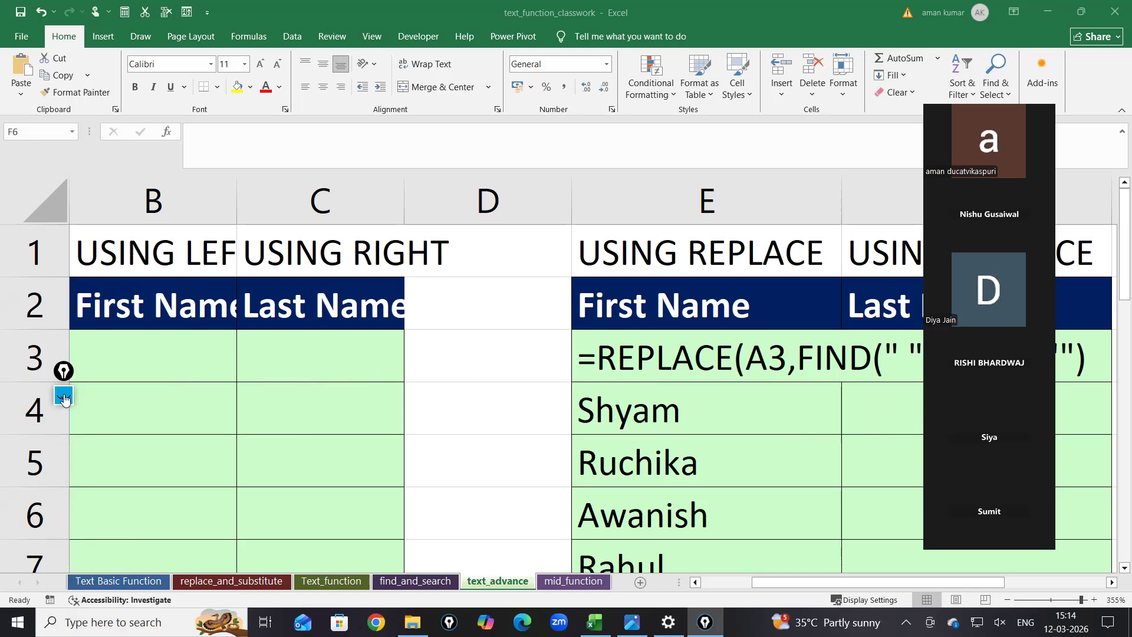
- Open the replace_and_substitute sheet and examine the REPLACE exercise tables for the part IDs and original text
click(223, 582)
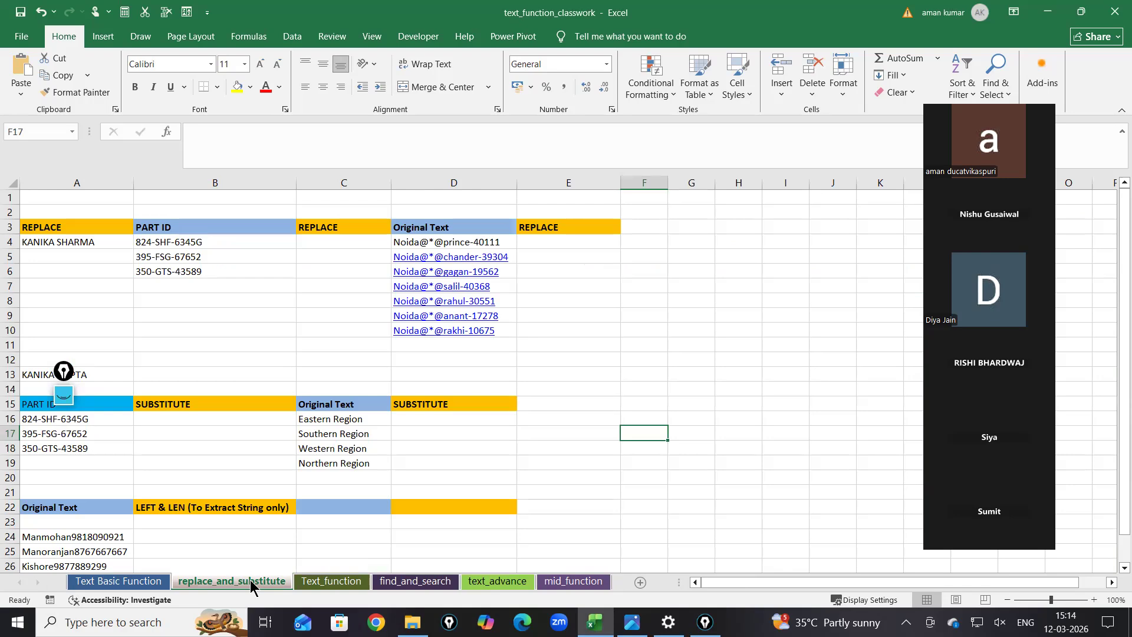
click(643, 301)
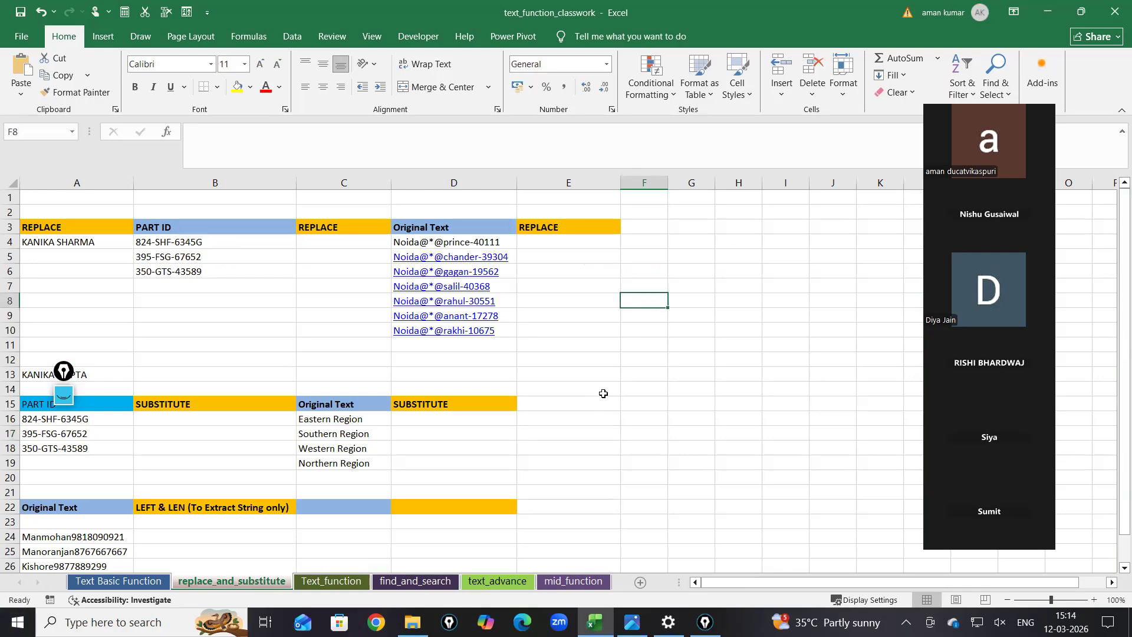
ctrl+scroll(590, 304, up, 1)
ctrl+scroll(591, 305, up, 5)
drag(787, 583, 677, 583)
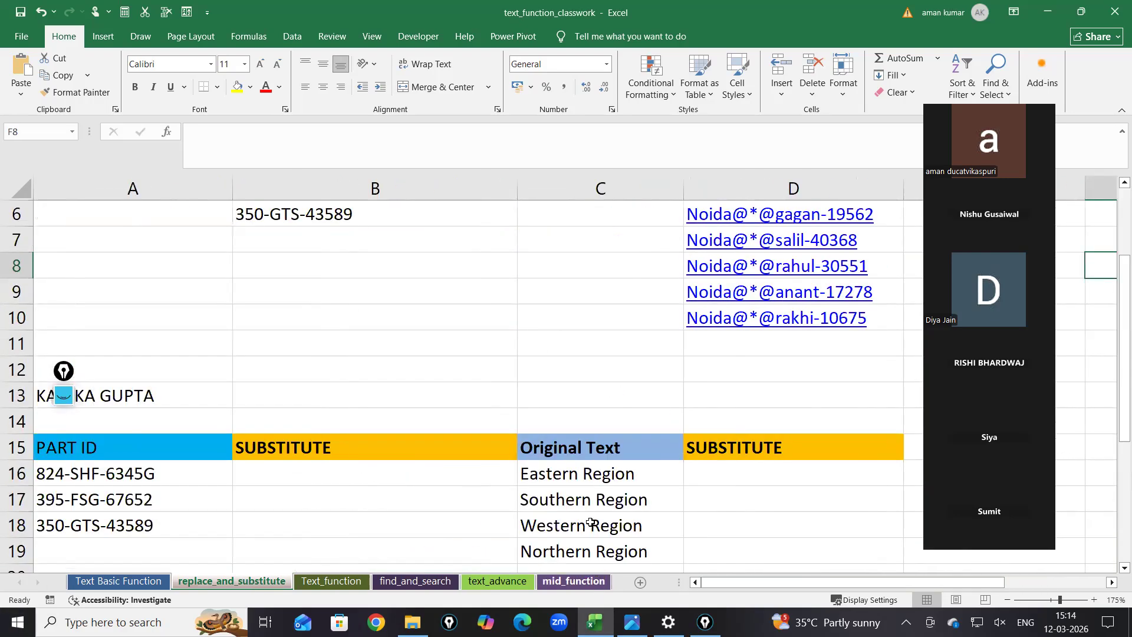
ctrl+scroll(529, 342, up, 2)
ctrl+scroll(528, 342, up, 1)
drag(833, 584, 714, 583)
scroll(310, 286, up, 3)
click(395, 469)
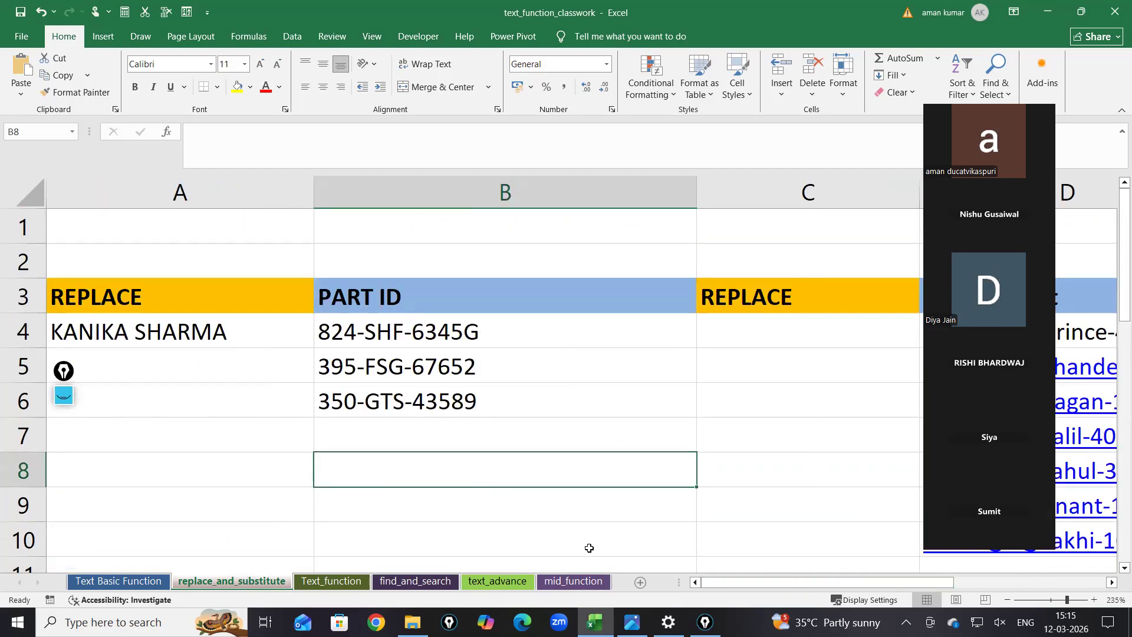
click(763, 377)
click(758, 330)
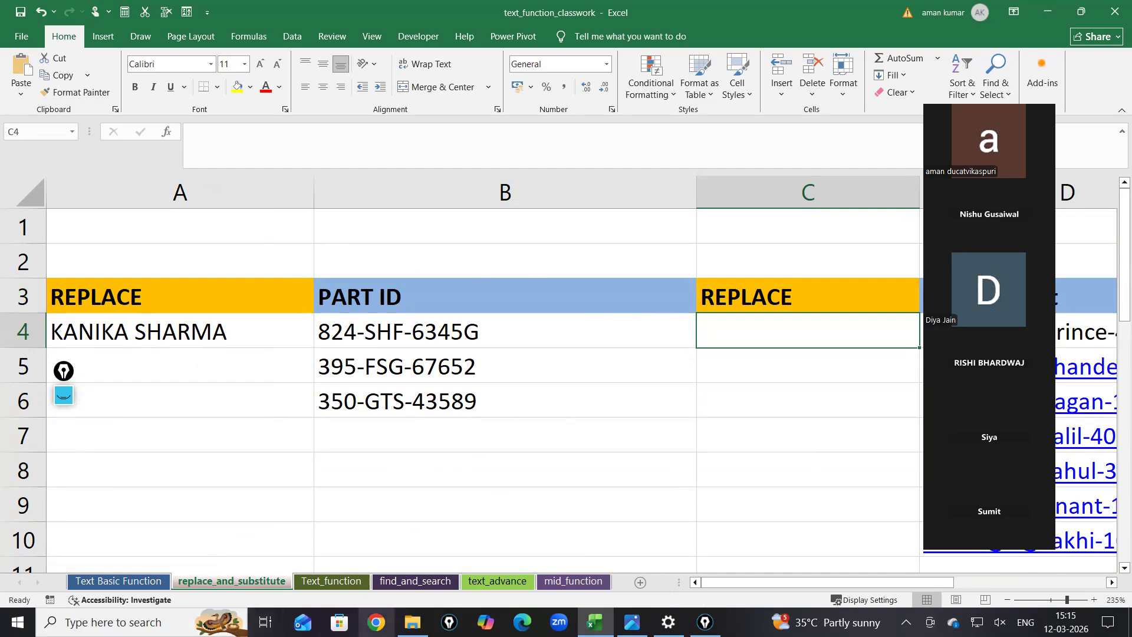
drag(810, 582, 862, 596)
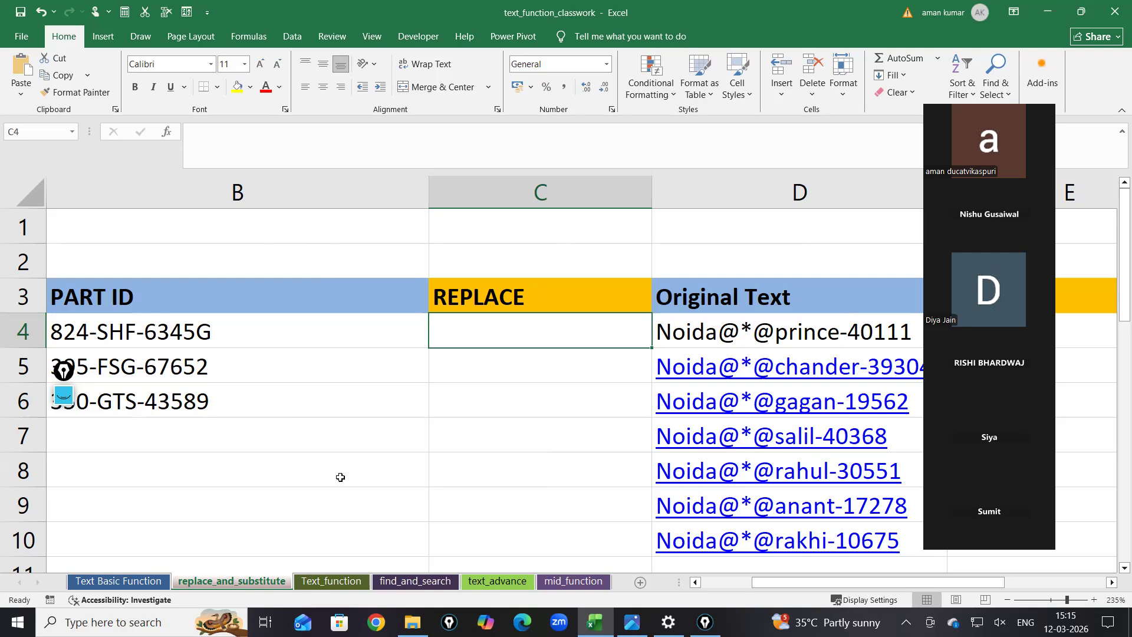
- Select B16 under the SUBSTITUTE heading and move the annotation toolbar clear of the part IDs
scroll(622, 432, down, 3)
scroll(639, 498, down, 2)
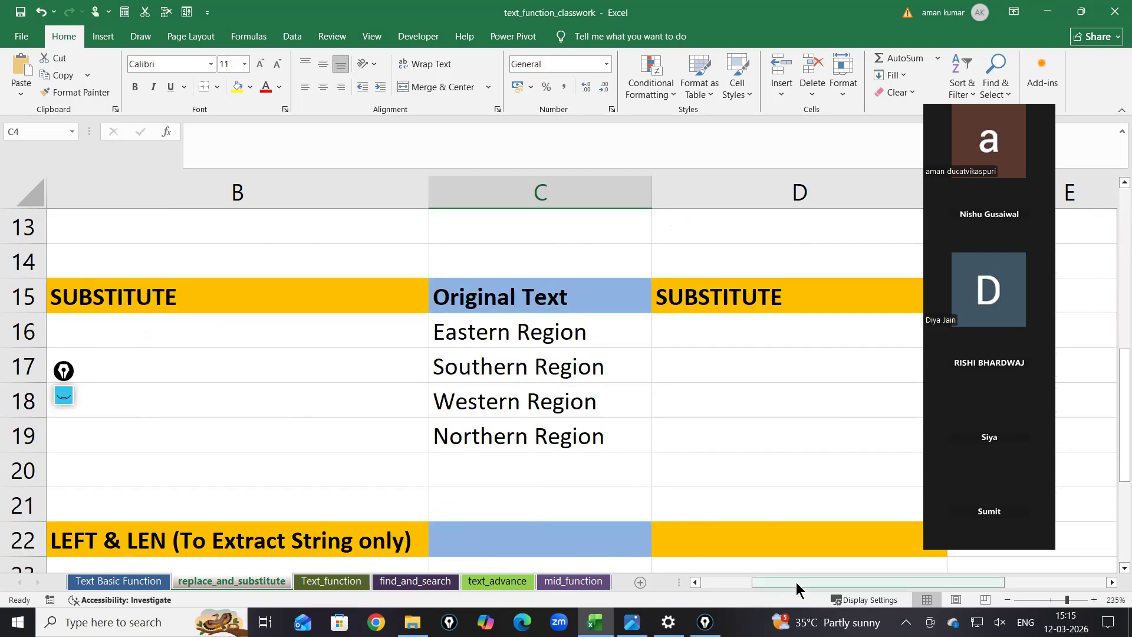
scroll(798, 588, left, 1)
click(400, 352)
click(429, 324)
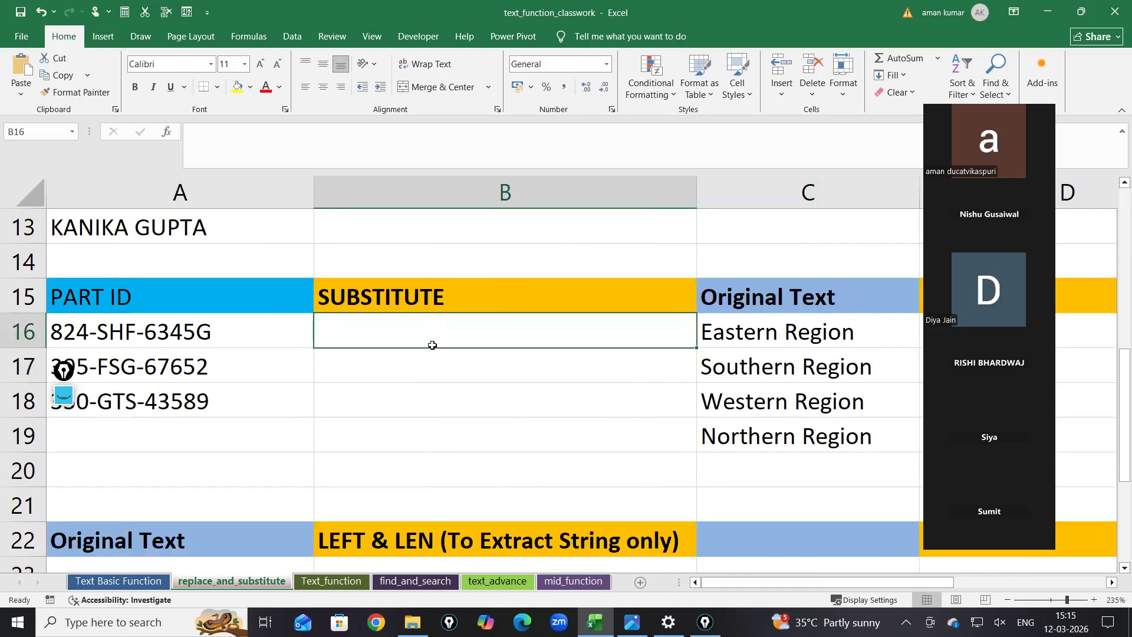
scroll(430, 344, up, 1)
click(429, 338)
click(401, 435)
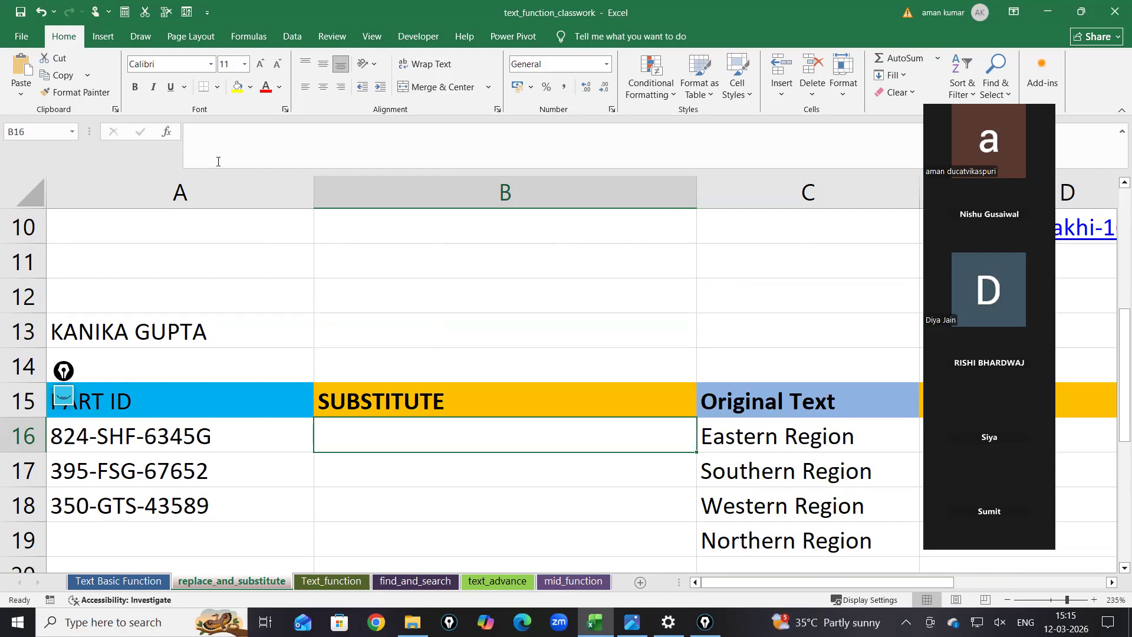
drag(65, 371, 64, 236)
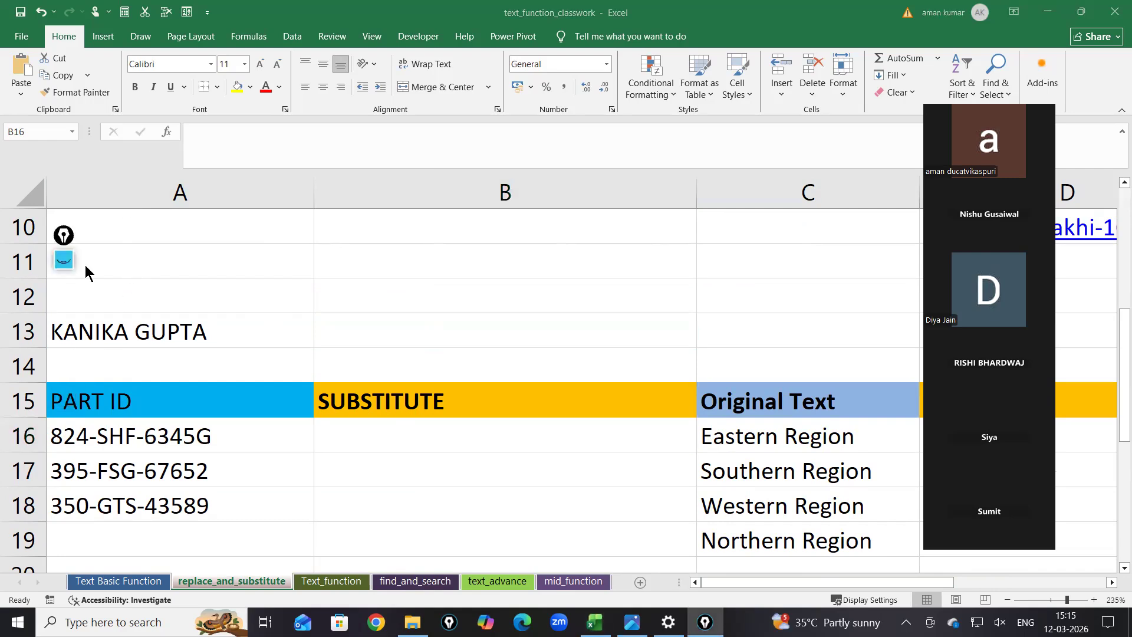
- Start a SUBSTITUTE formula in B16 with cell A16 as its text argument
click(371, 431)
text(=sub)
key(Tab)
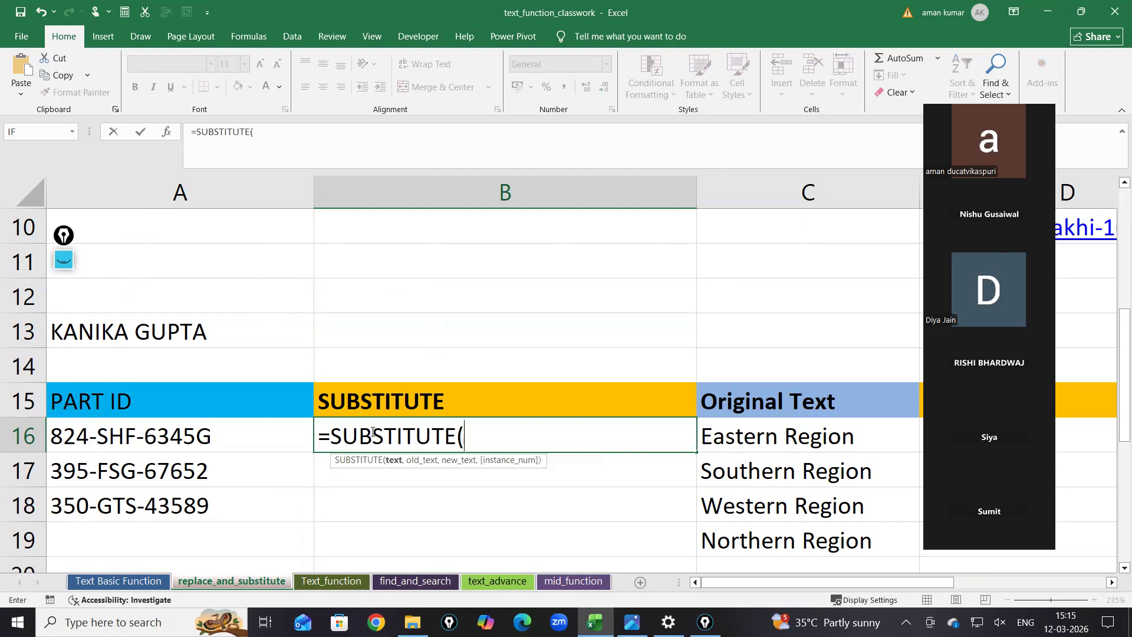
click(183, 438)
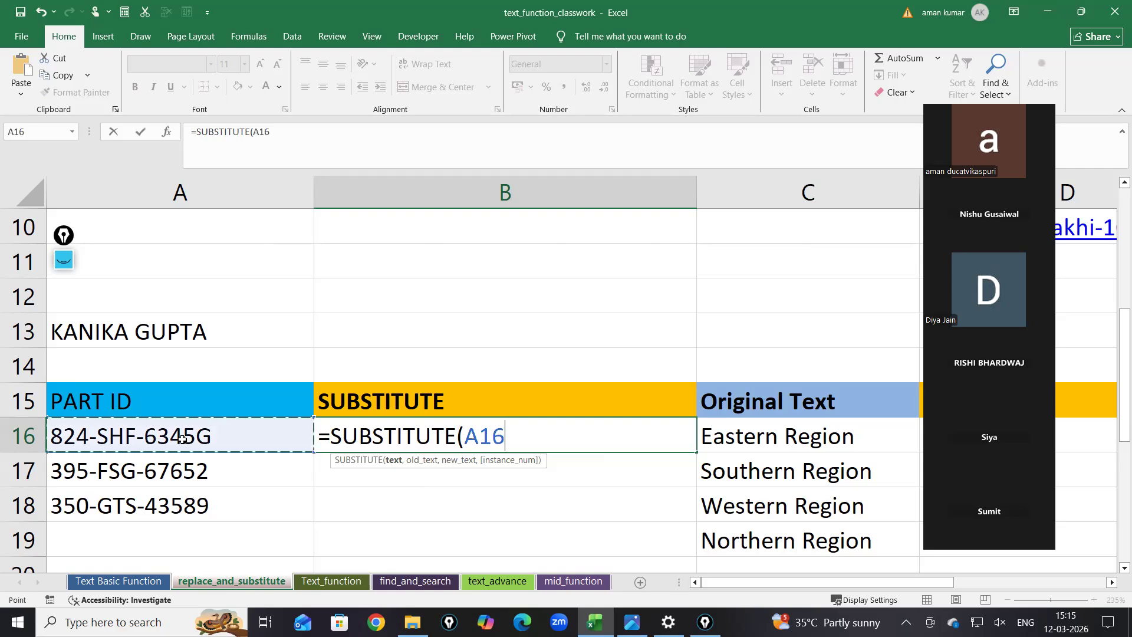
- Open the on-screen keyboard, shrink it to fit below row 16, and add a comma after A16 in the formula
key(ctrl+super+o)
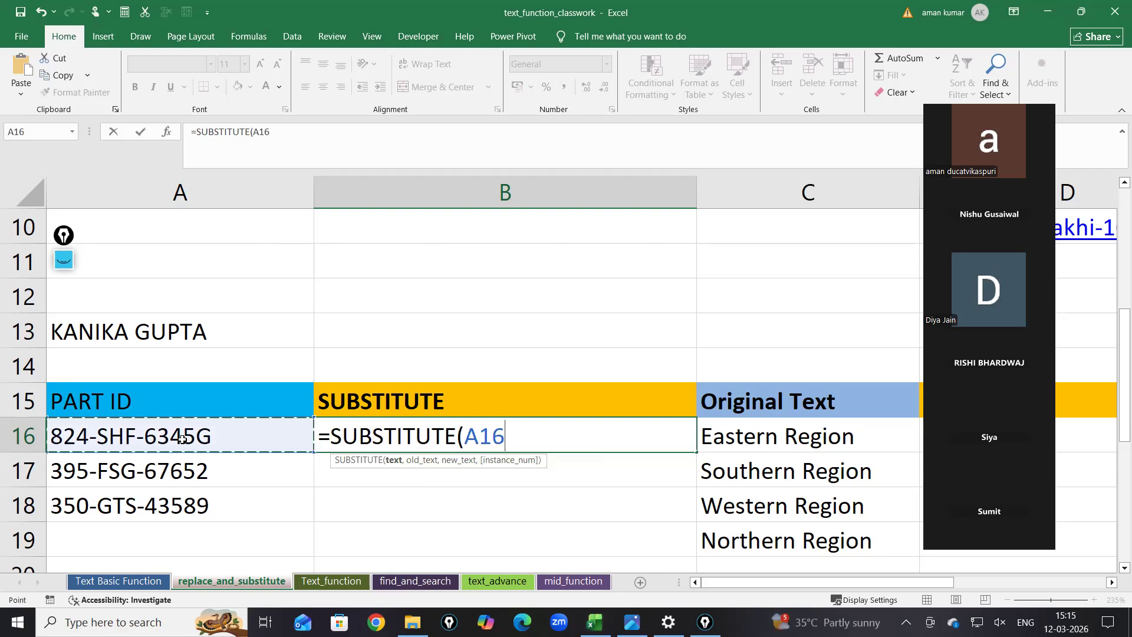
click(316, 390)
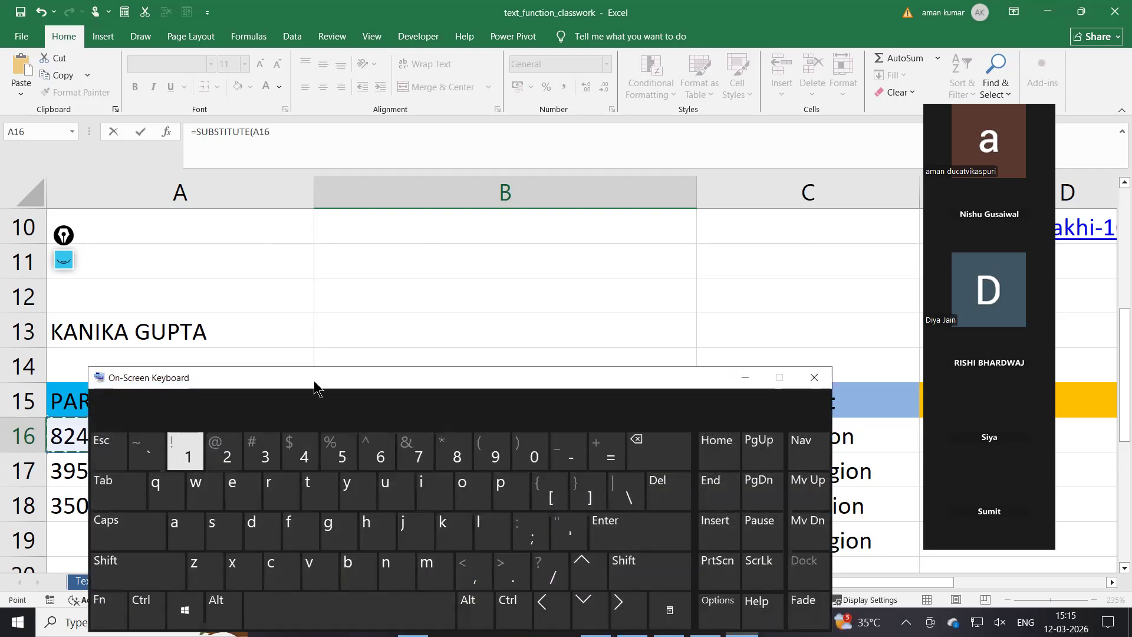
drag(316, 389, 245, 209)
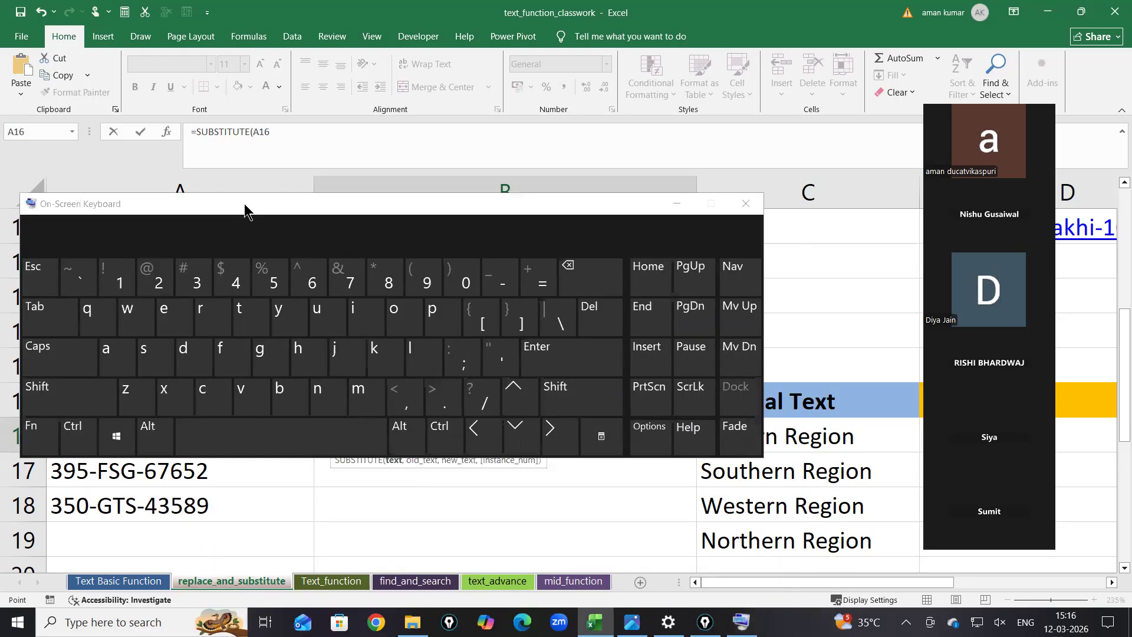
click(321, 203)
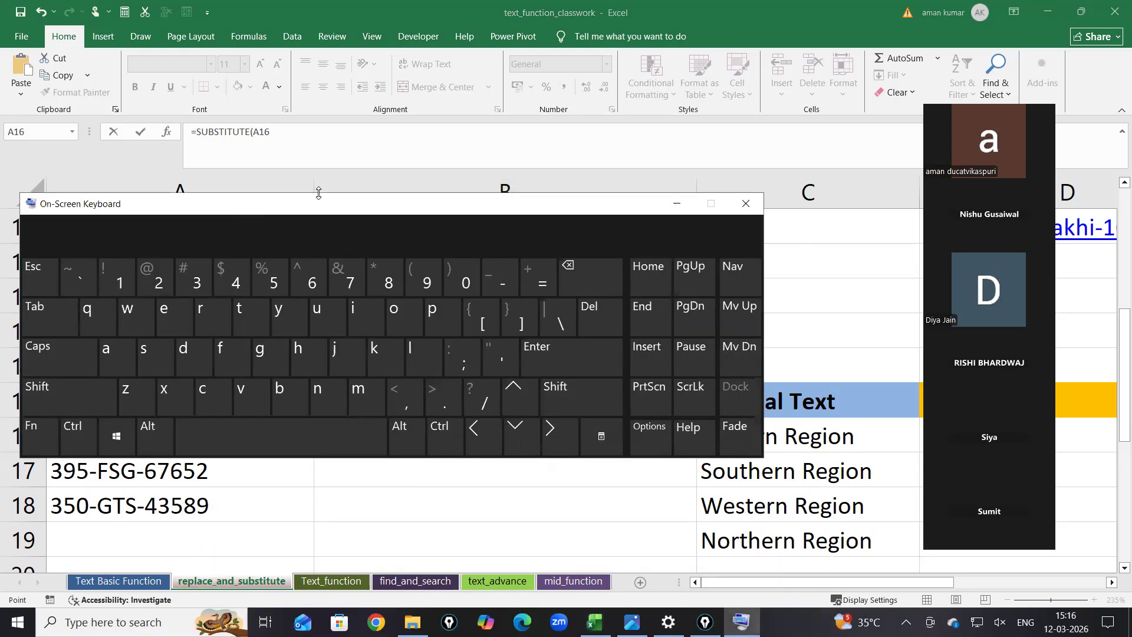
drag(318, 192, 326, 494)
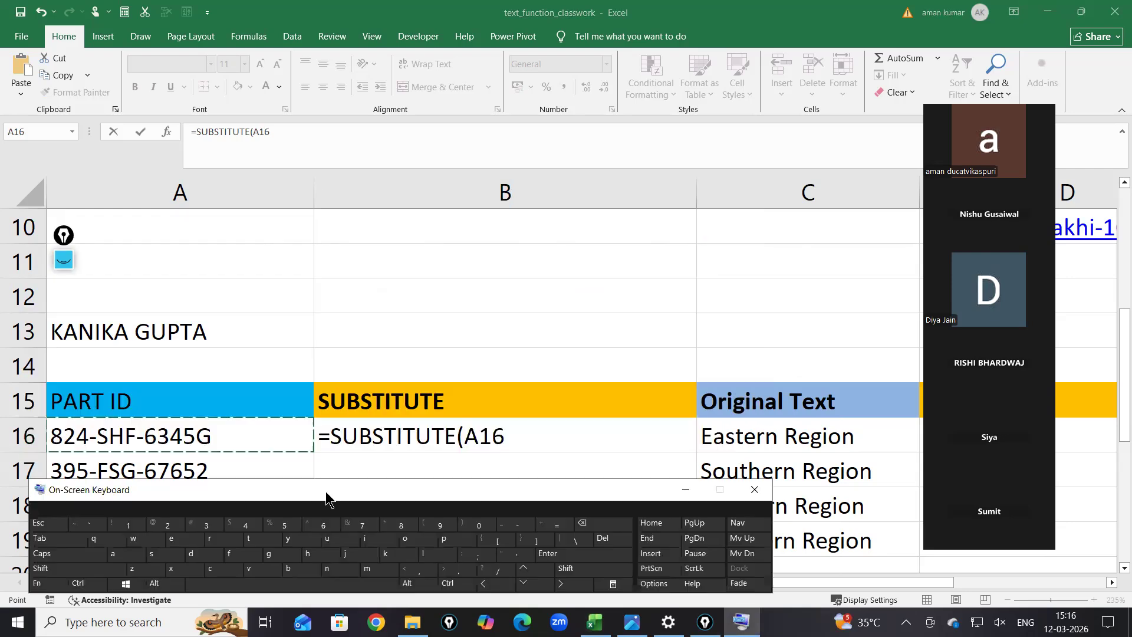
click(502, 430)
click(416, 570)
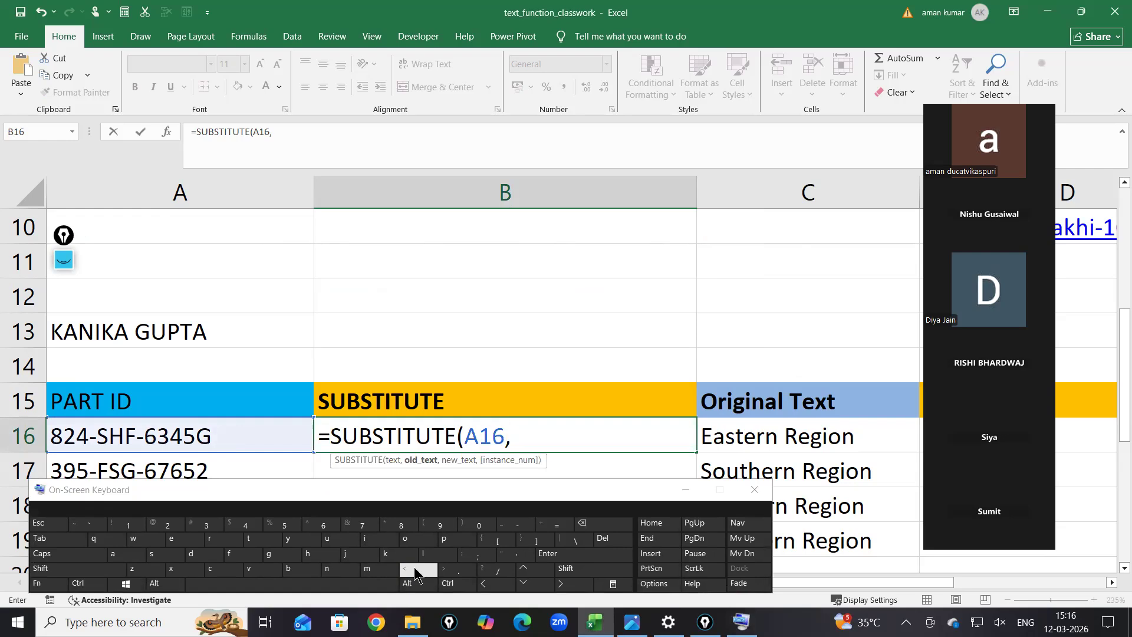
- Handwrite the REPLACE syntax, starting with replace(text, start_num, across the empty rows above the part IDs, and return to the B16 formula
click(67, 259)
click(65, 383)
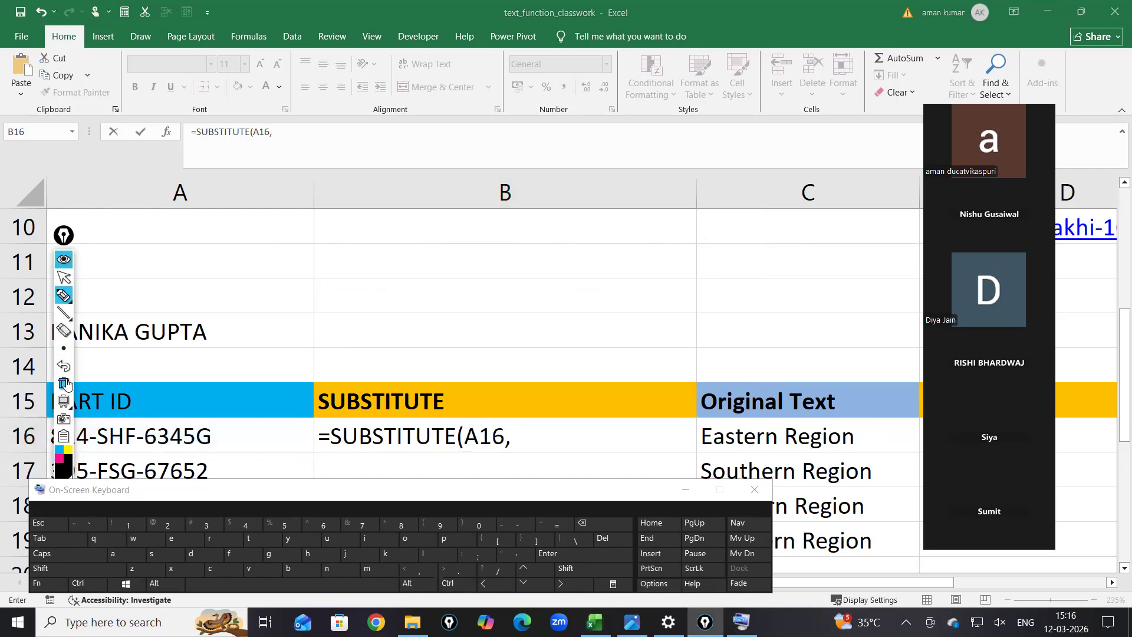
mouse_move(178, 253)
mouse_down()
mouse_move(243, 259)
mouse_move(250, 294)
mouse_move(285, 230)
mouse_move(320, 275)
mouse_move(353, 267)
mouse_move(386, 219)
mouse_move(380, 272)
mouse_move(422, 245)
mouse_move(480, 259)
mouse_move(498, 233)
mouse_move(518, 254)
mouse_move(506, 278)
mouse_move(540, 254)
mouse_move(587, 259)
mouse_move(660, 226)
mouse_move(675, 255)
mouse_move(713, 250)
mouse_move(729, 231)
mouse_move(765, 276)
mouse_up()
mouse_move(799, 217)
mouse_down()
mouse_move(801, 239)
mouse_move(828, 247)
mouse_move(852, 217)
mouse_move(918, 253)
mouse_up()
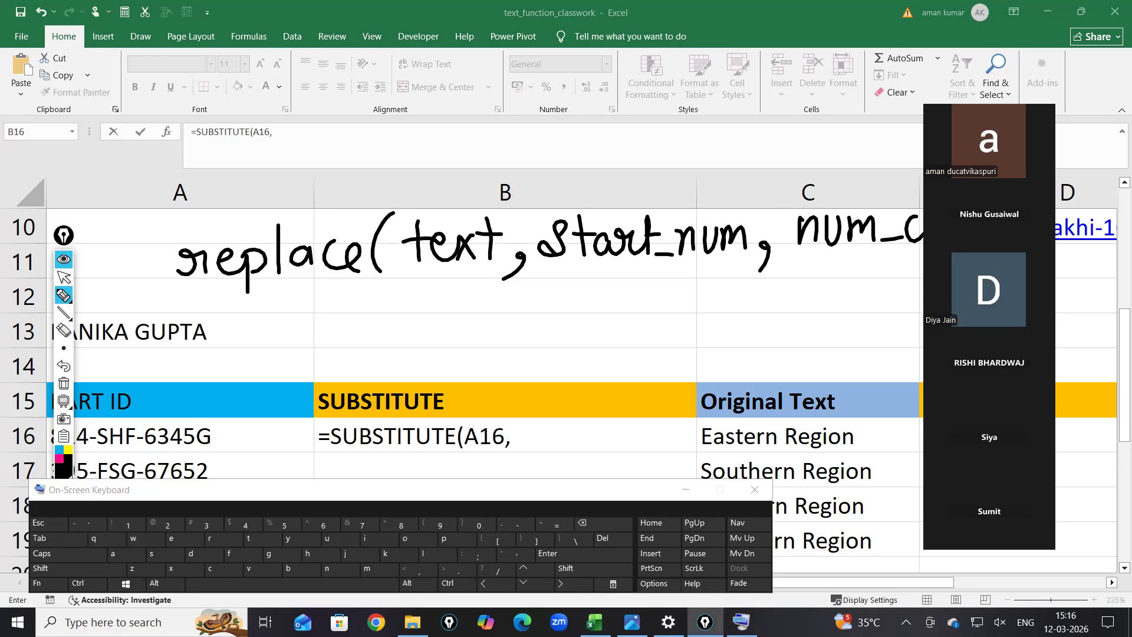
drag(1055, 233, 1078, 252)
drag(1085, 188, 1080, 287)
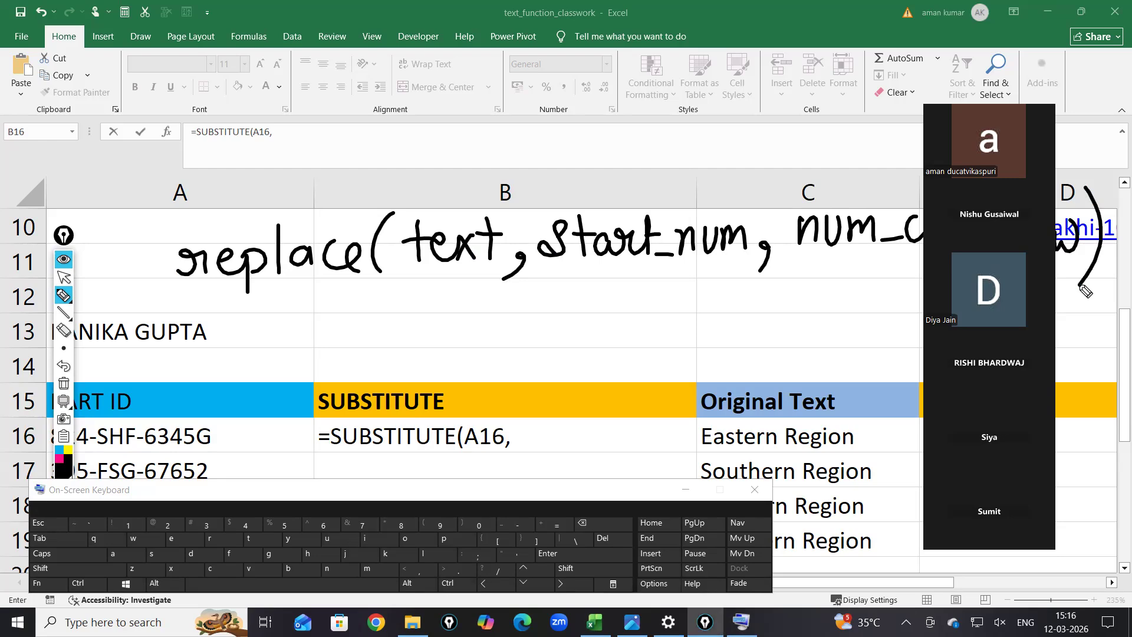
click(65, 277)
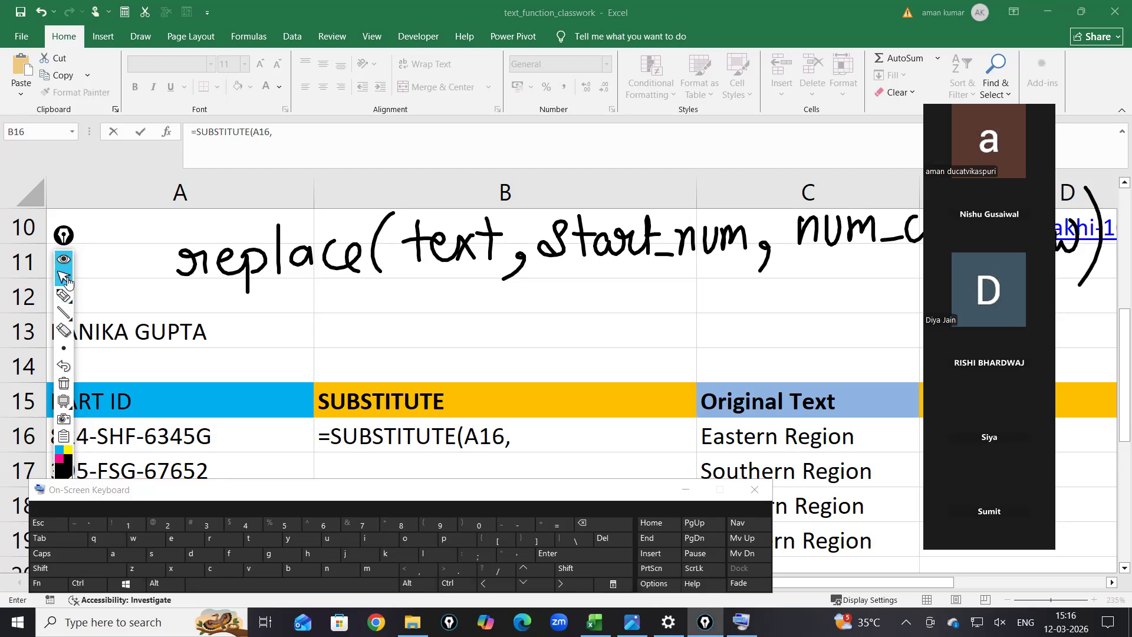
click(511, 431)
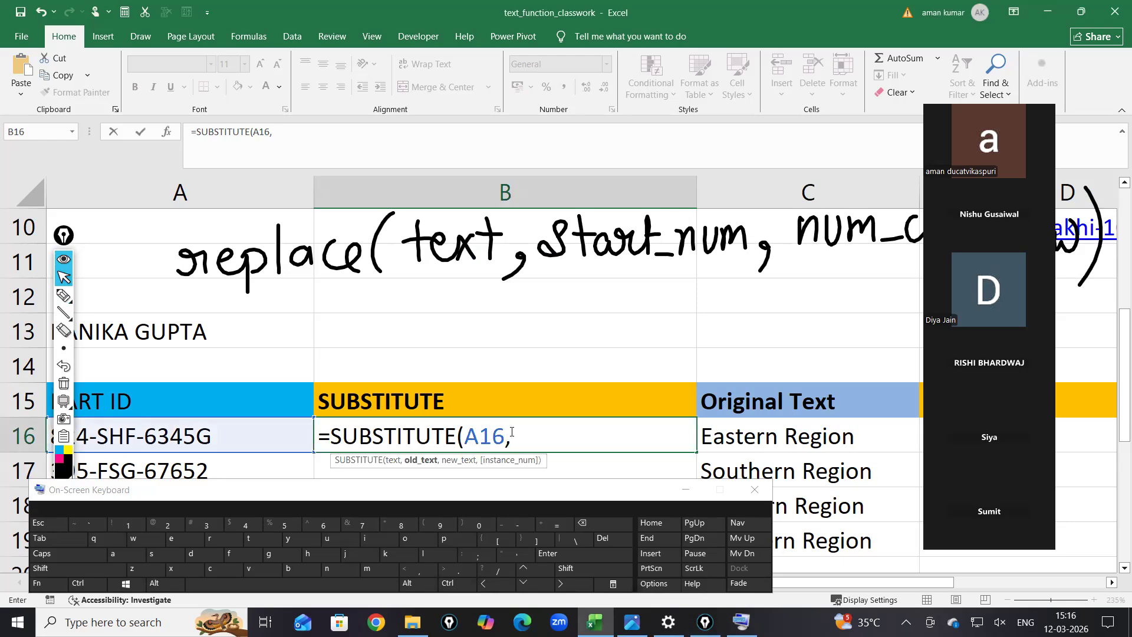
- Extend the on-screen keyboard to the screen edge and move the annotation toolbar up, clear of the part IDs
drag(30, 538, 3, 538)
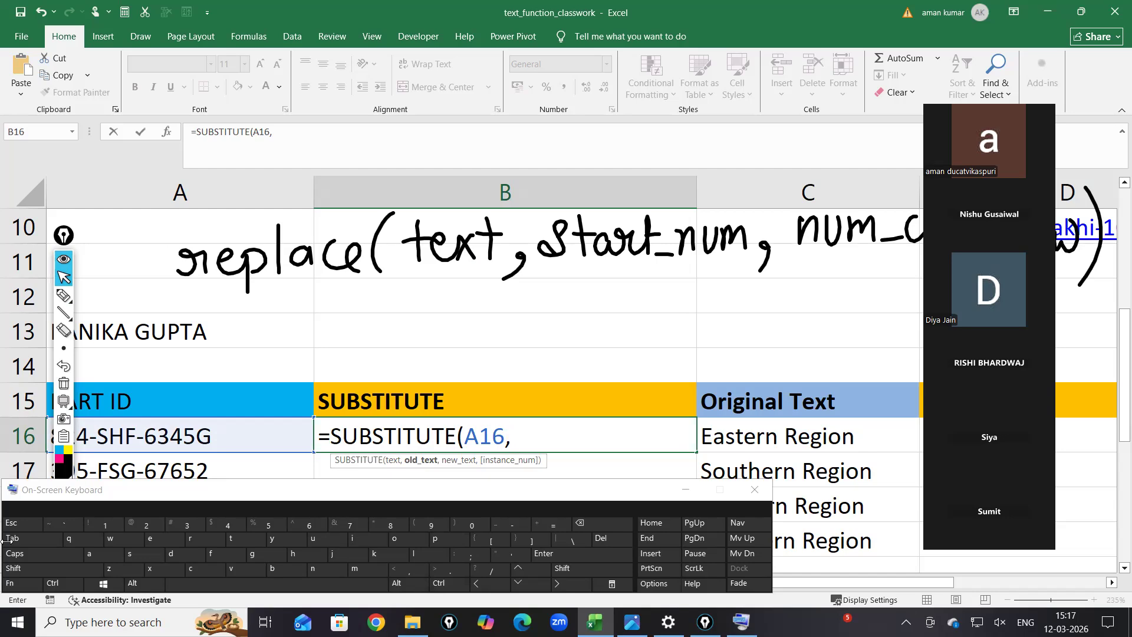
drag(66, 235, 67, 148)
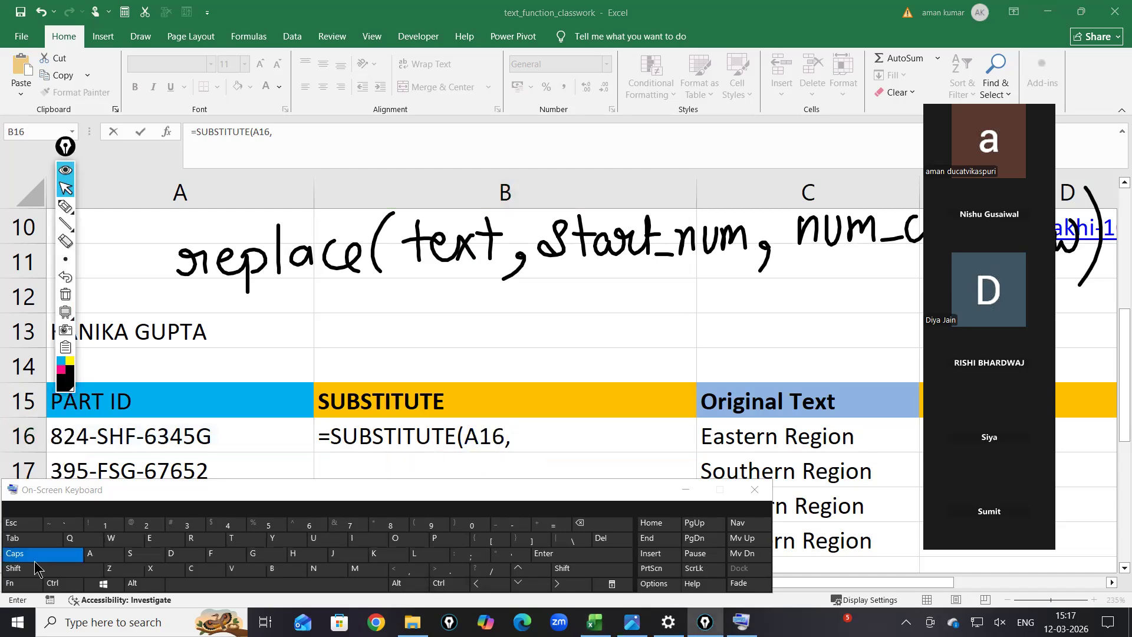
- Try to add a quotation mark after the comma in the B16 formula with the on-screen keyboard
click(79, 569)
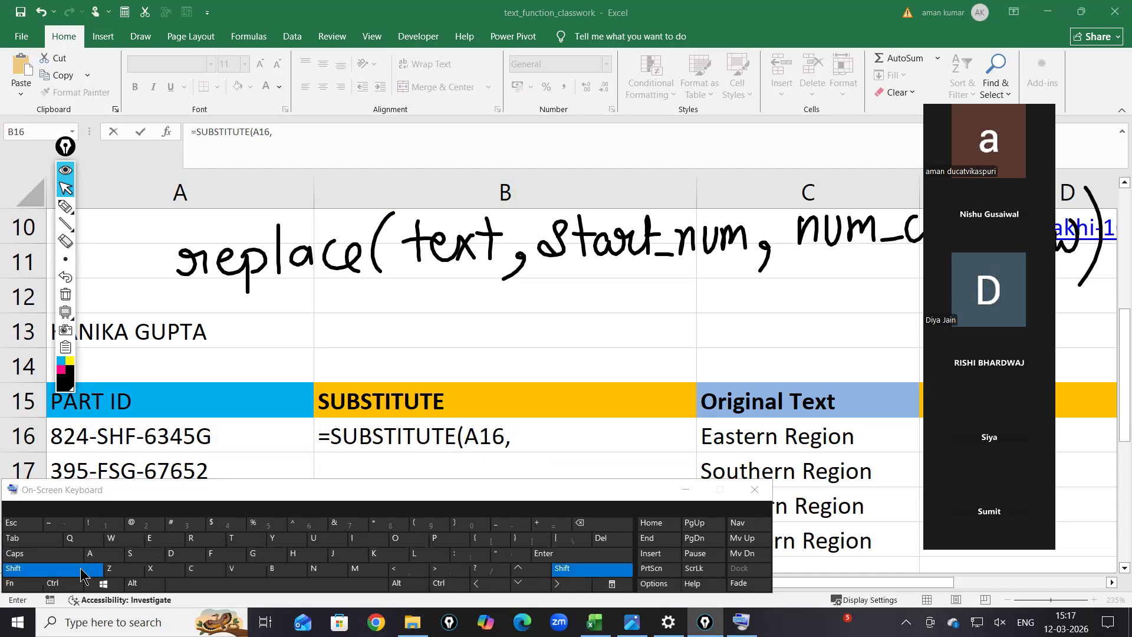
click(495, 555)
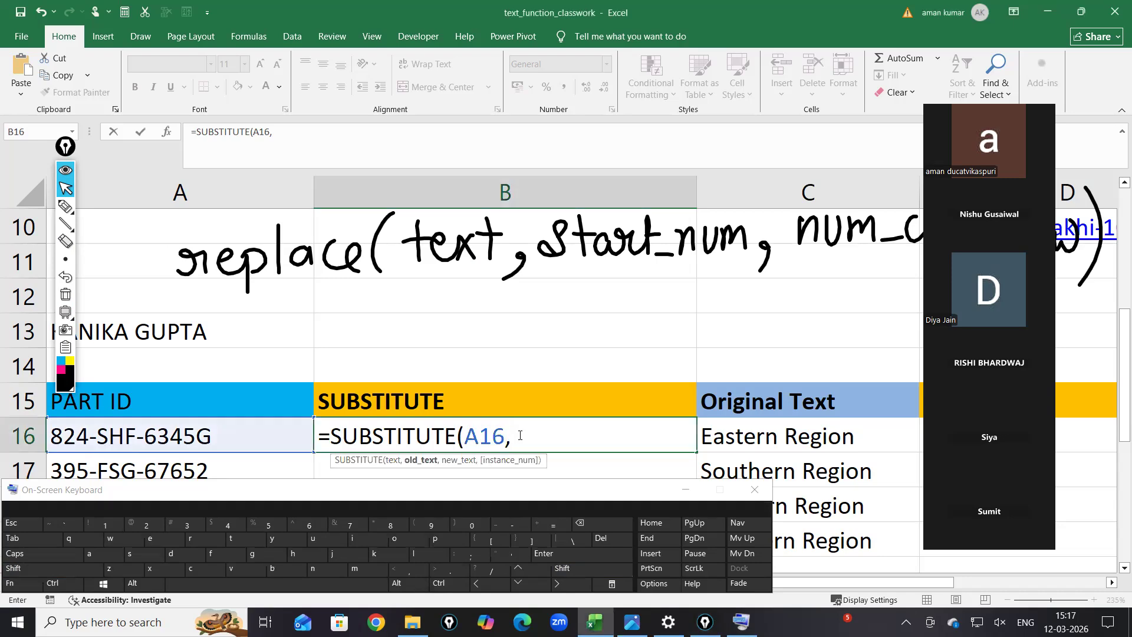
click(56, 570)
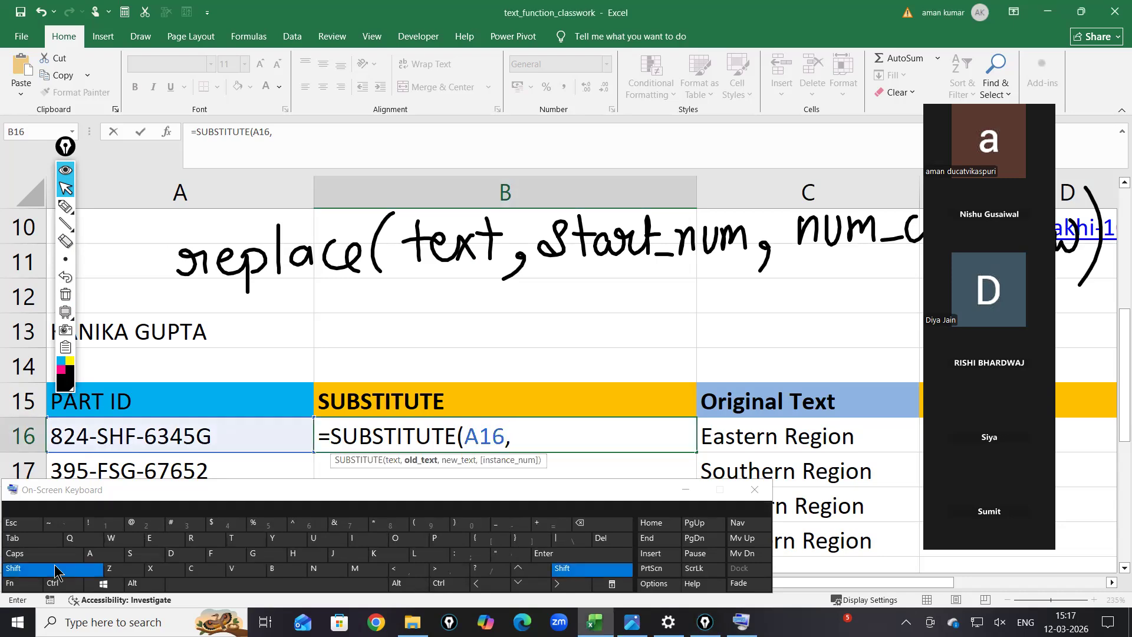
click(488, 556)
click(579, 523)
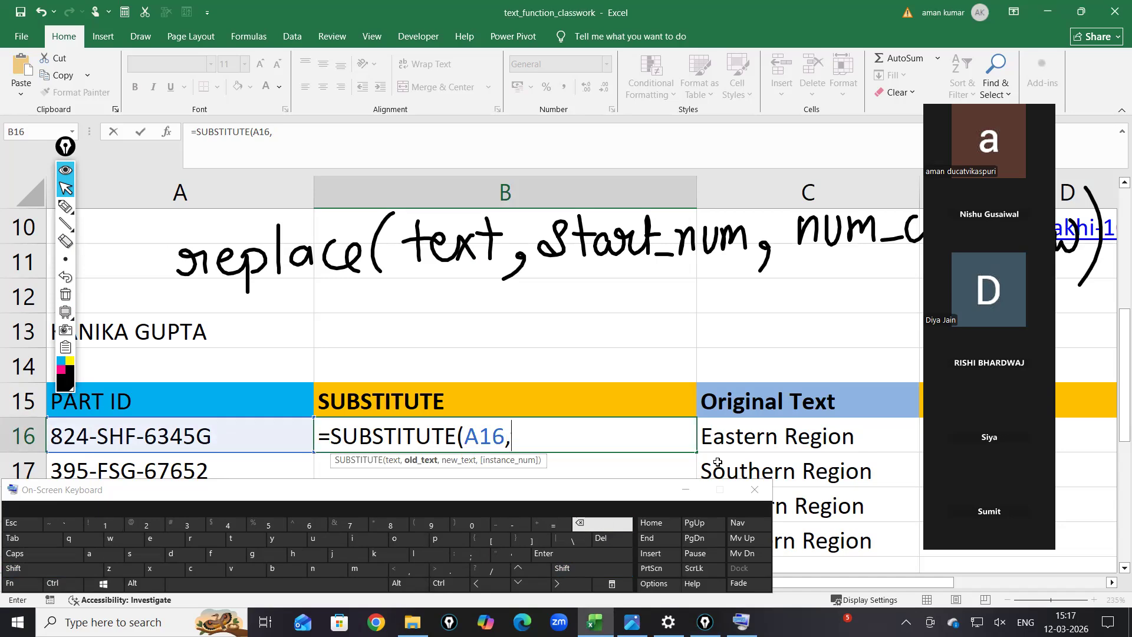
- Minimize the on-screen keyboard and complete the B16 formula with "-" as the old text and "$" as the new text
click(686, 489)
click(536, 445)
text("-",)
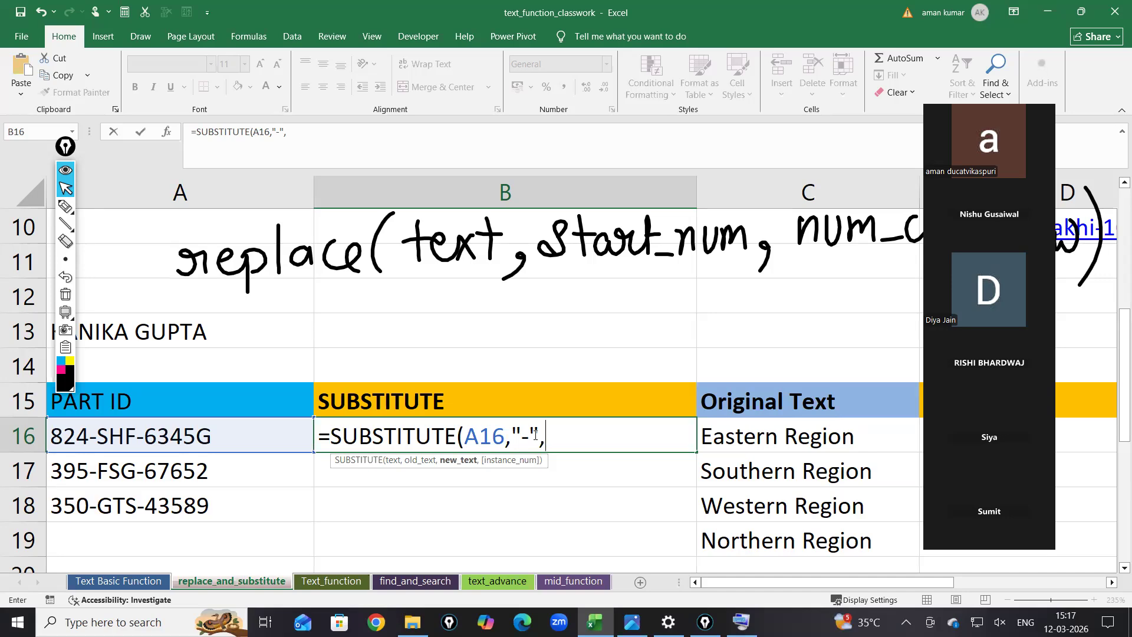
text($)
key(BackSpace)
text("$",)
key(BackSpace)
text())
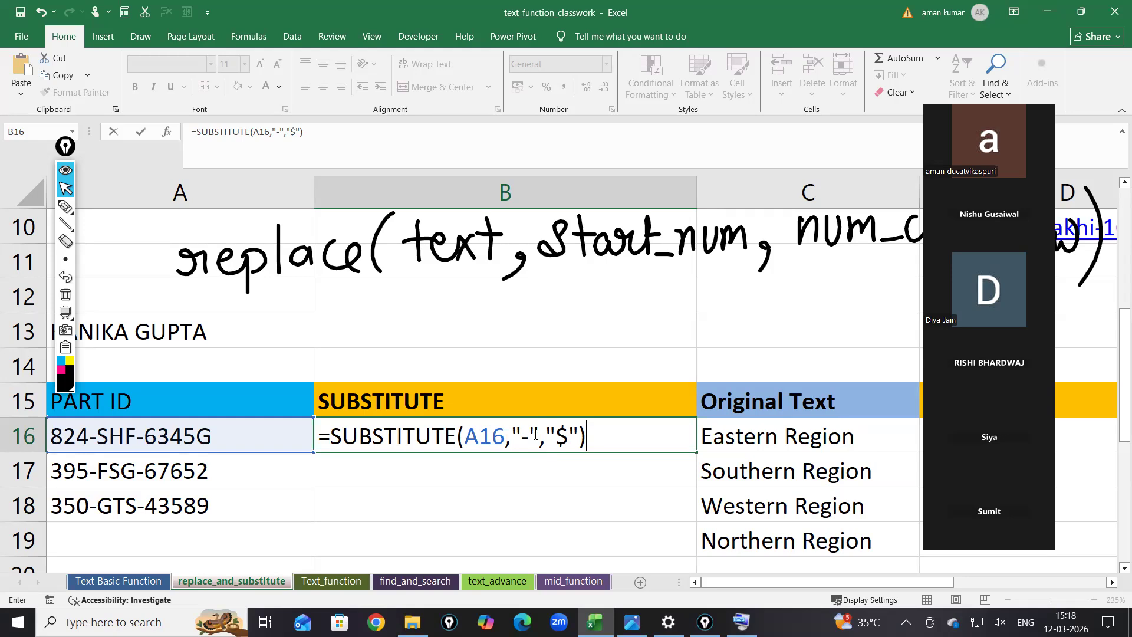
key(Return)
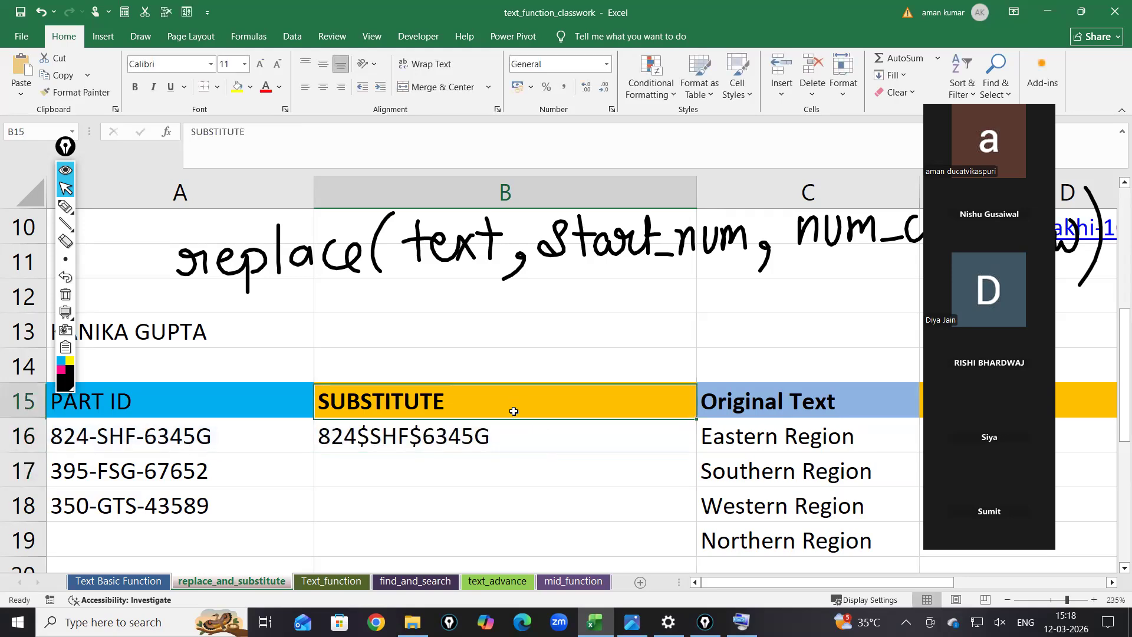
- Change the new text argument of the B16 SUBSTITUTE formula to "-$-"
double_click(529, 434)
click(569, 434)
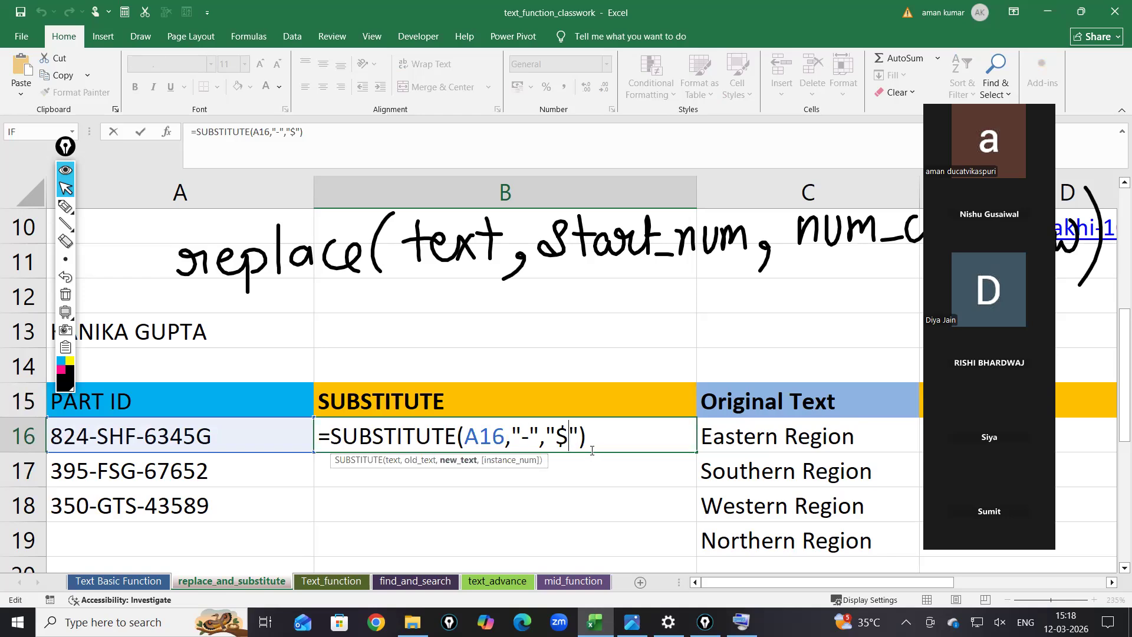
text(-)
click(575, 439)
text(-)
key(Return)
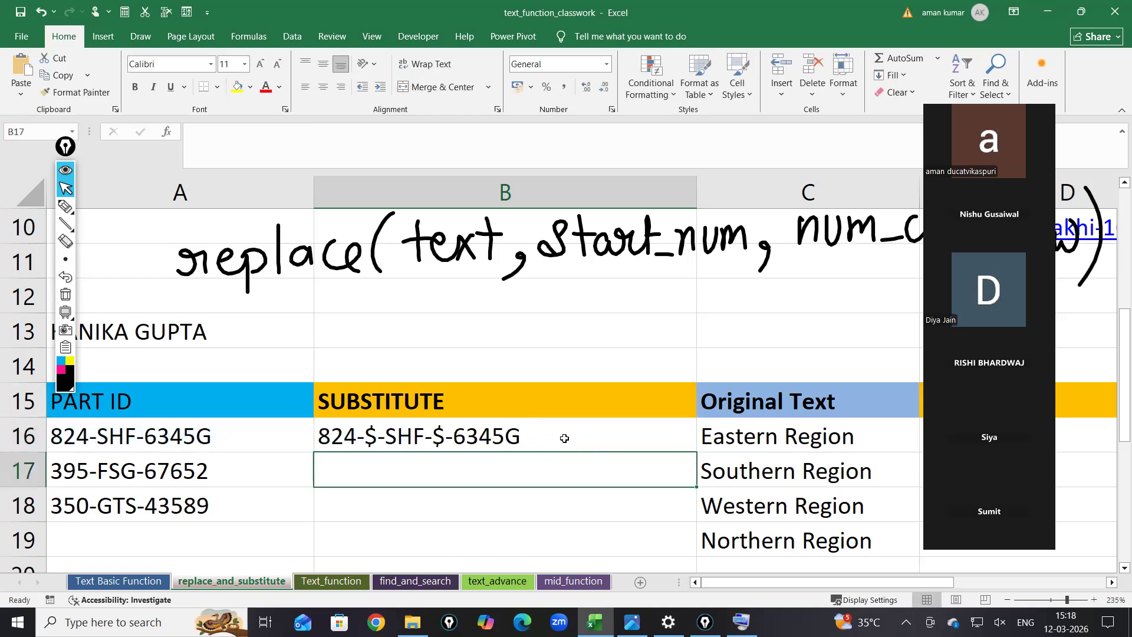
- Reopen the B16 formula to review its arguments, and hide the handwritten REPLACE syntax along with the annotation tools
click(434, 428)
double_click(434, 428)
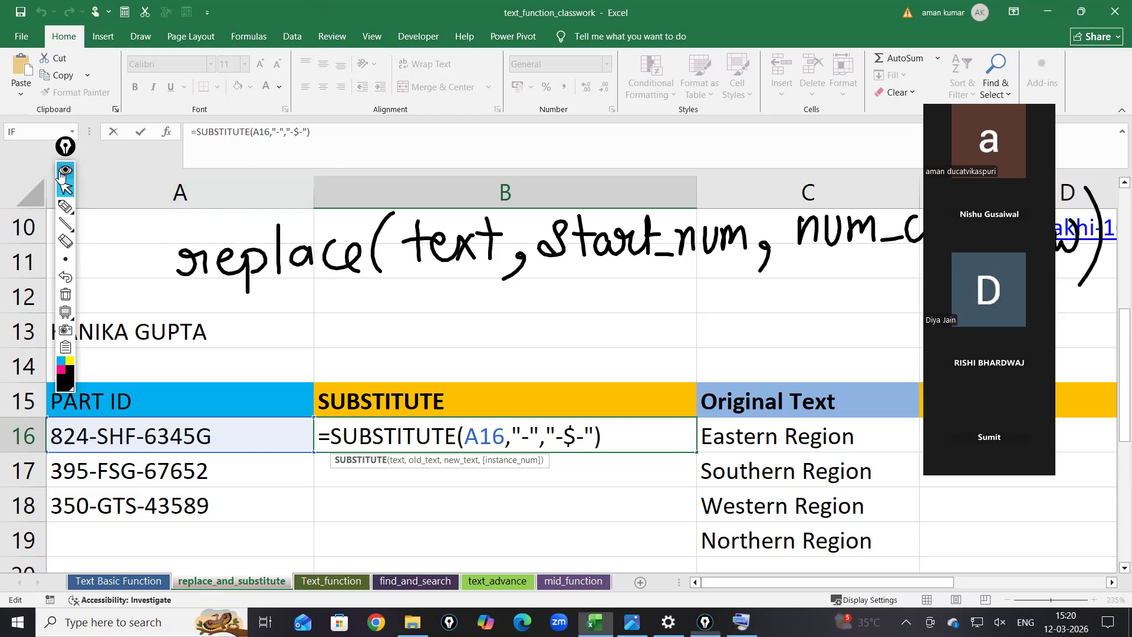
click(62, 173)
- Enter =SUBSTITUTE(C16,"Region","Zone") in D16 beside the first original text
click(950, 435)
text(=)
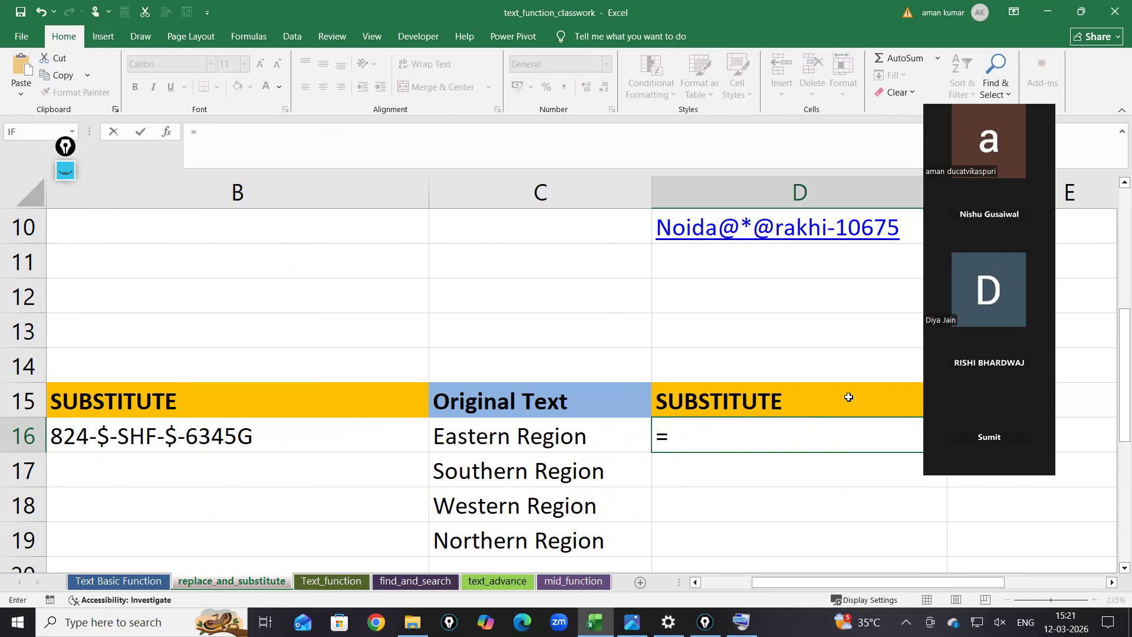
text(sub)
key(Tab)
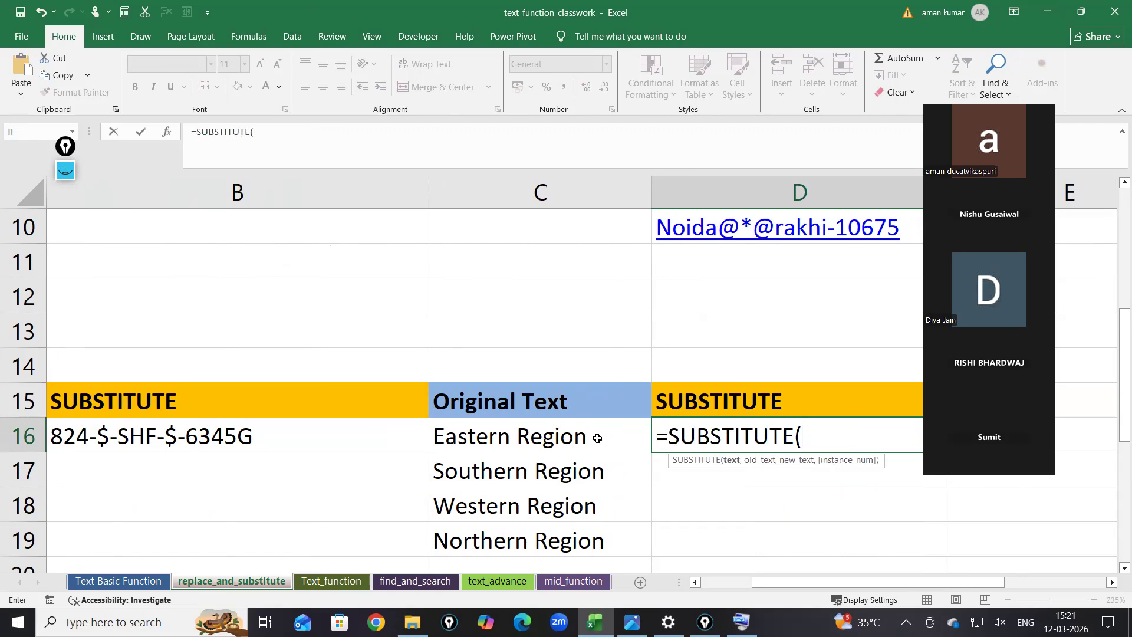
click(597, 438)
text(,"reg)
key(BackSpace)
key(BackSpace)
key(BackSpace)
text(Region)
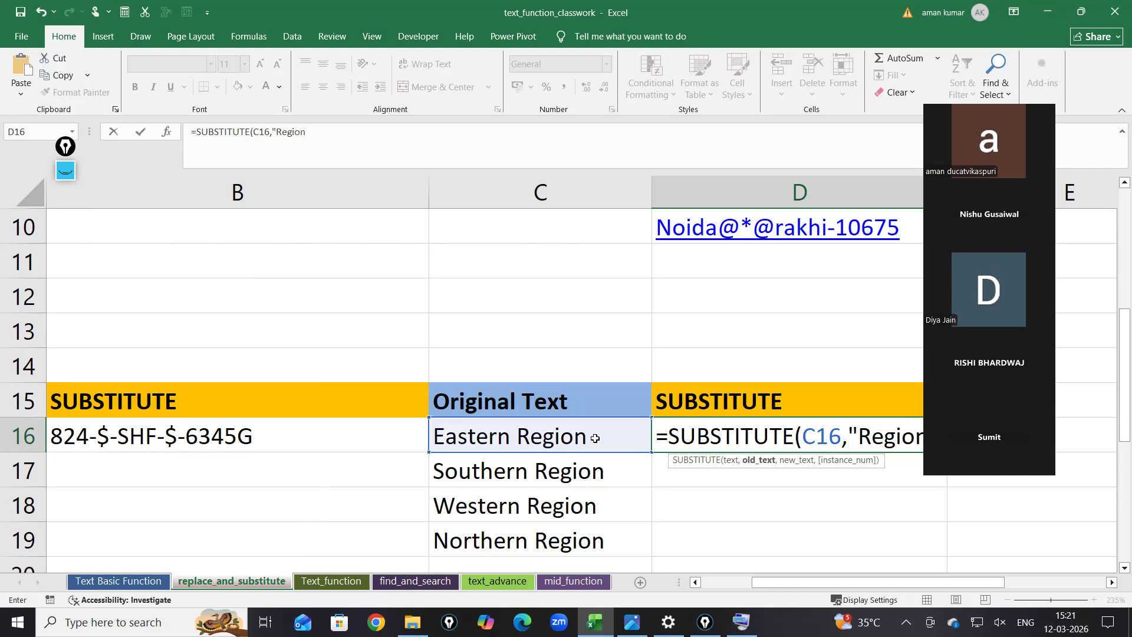
text(","Zone)
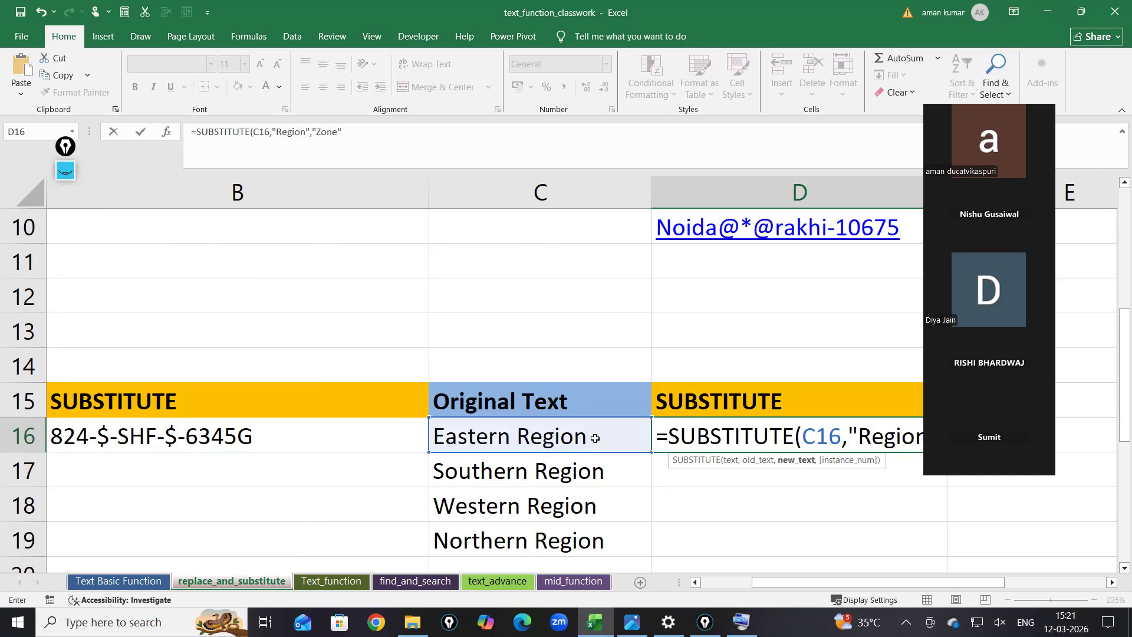
key(Return)
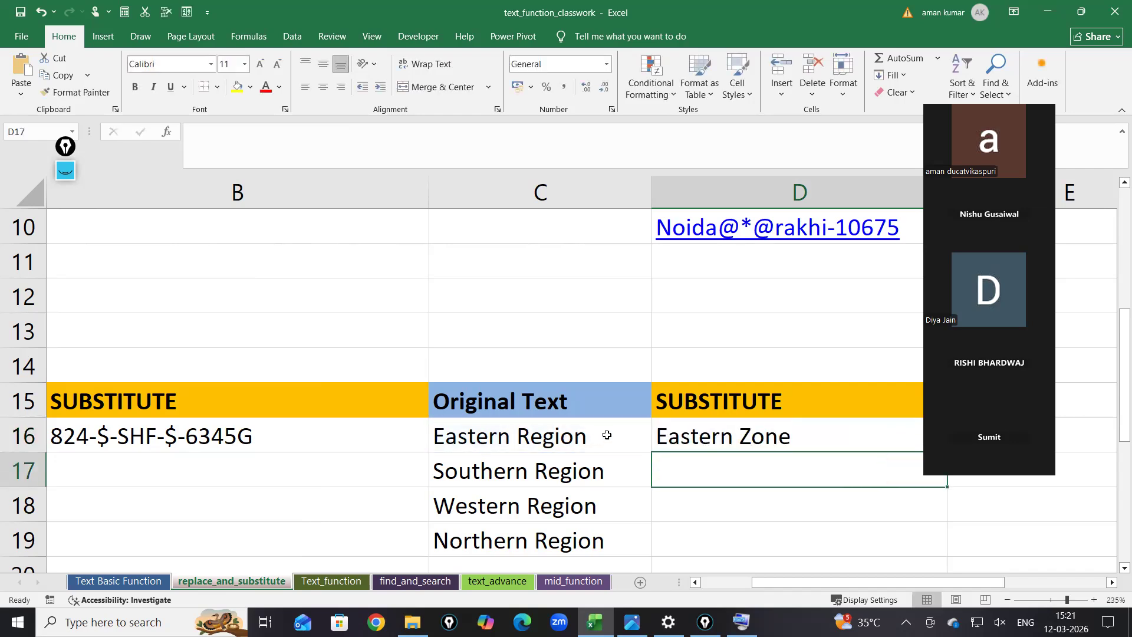
- Fill the D16 formula down to D19 for the remaining region names
click(798, 442)
drag(943, 457, 937, 528)
click(934, 439)
click(935, 525)
click(834, 449)
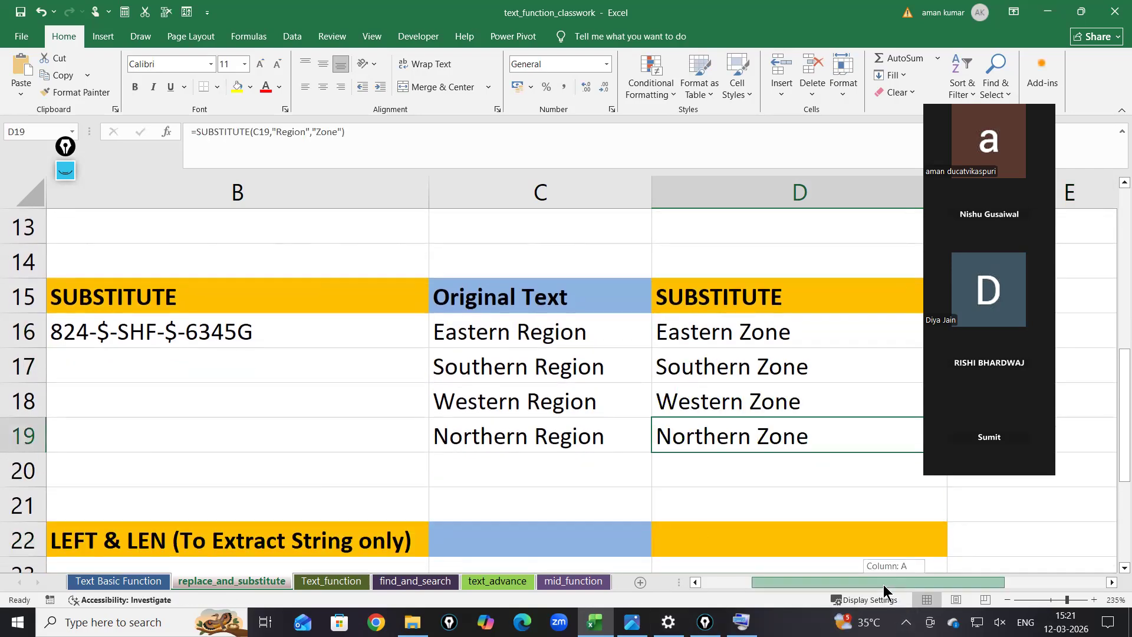
- Return to the part ID table and clear the SUBSTITUTE formula from B16
drag(884, 581, 833, 582)
click(403, 366)
click(508, 332)
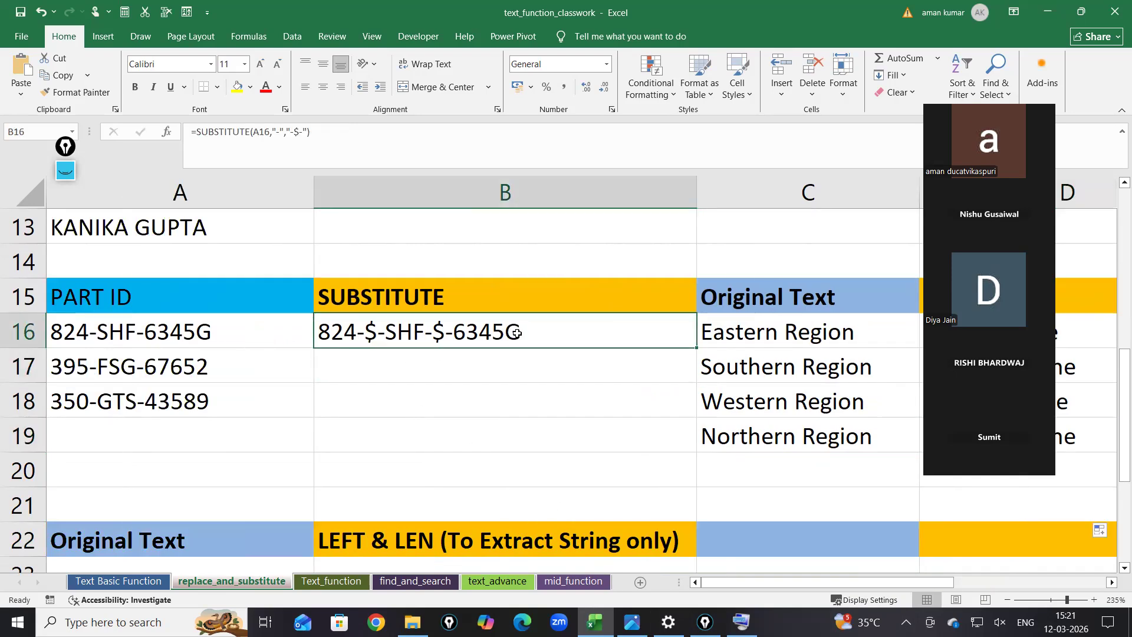
click(455, 371)
click(481, 342)
key(Delete)
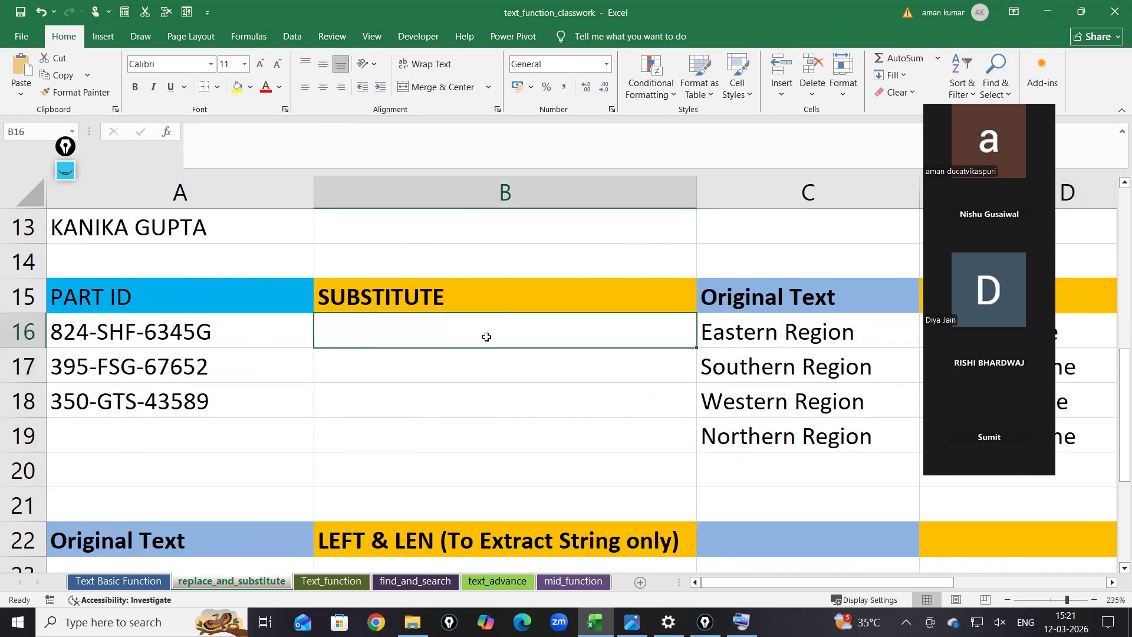
- Start a new SUBSTITUTE formula in B16, discarding the mistakenly inserted SUBTOTAL function
text(=sub)
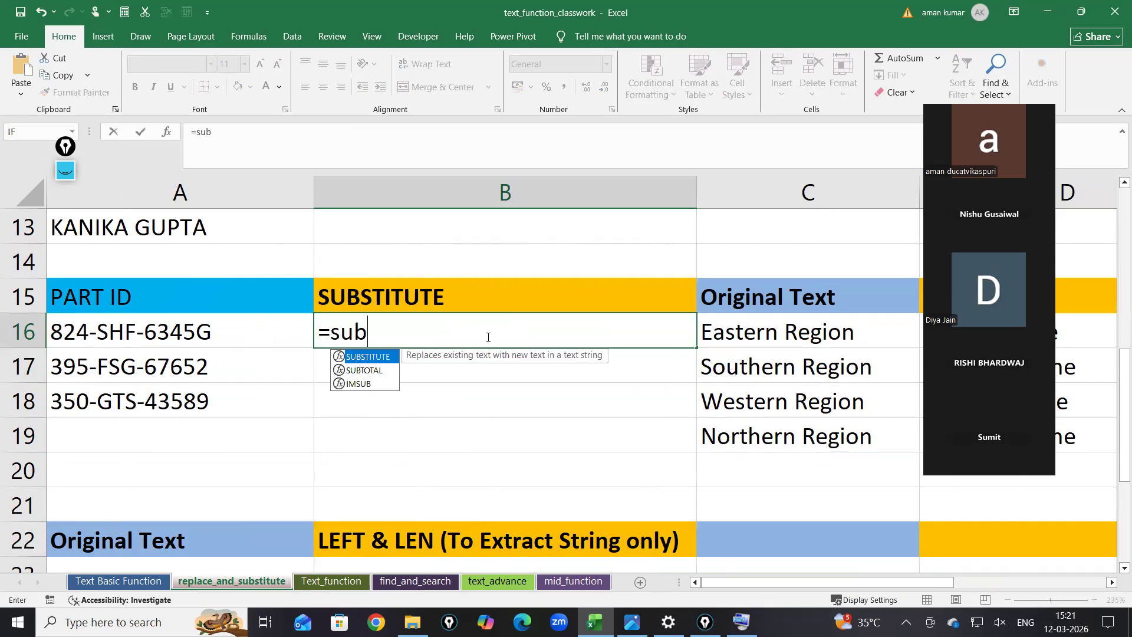
key(Down)
key(Tab)
key(BackSpace)
key(BackSpace)
key(BackSpace)
key(BackSpace)
key(BackSpace)
key(BackSpace)
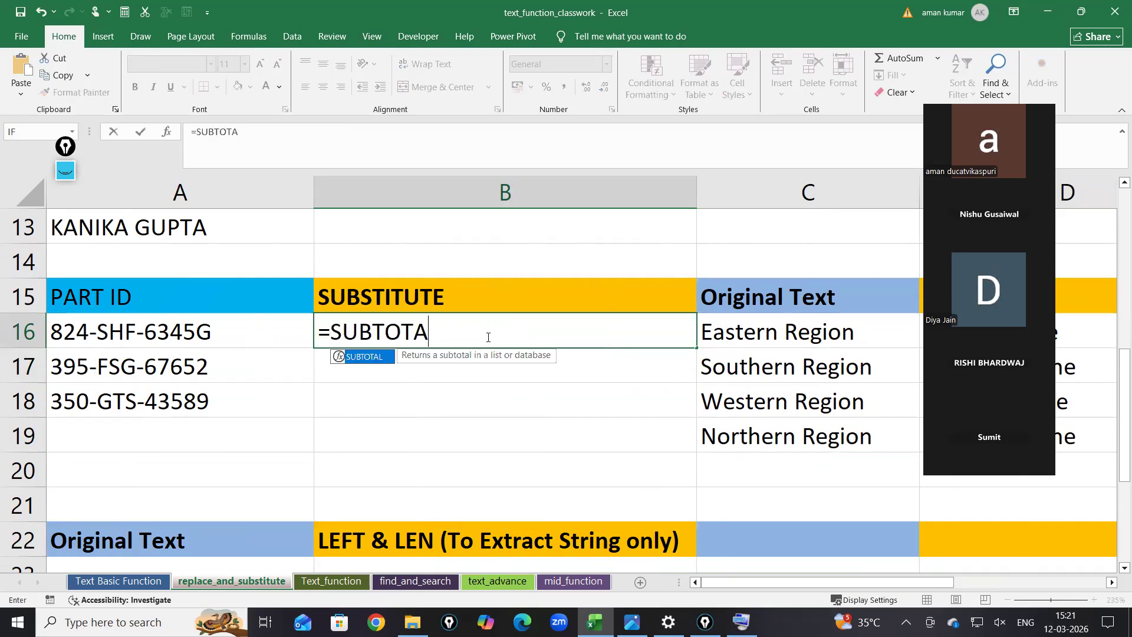
key(Tab)
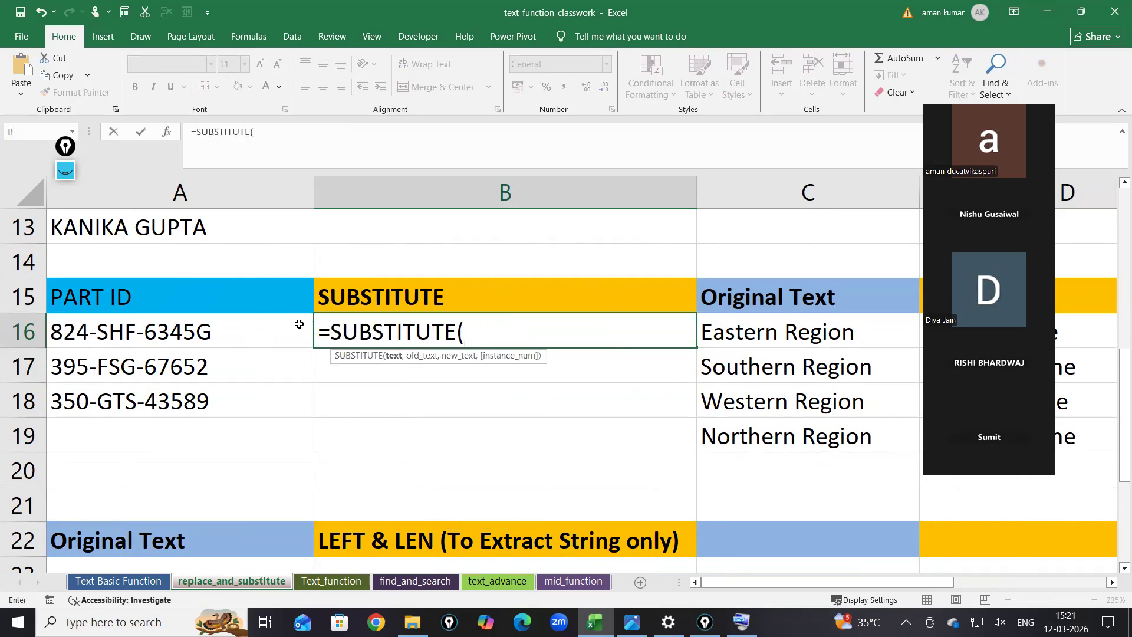
- Set A16 as the formula's text argument, removing the extra range reference and adding a comma
click(171, 330)
key(F8)
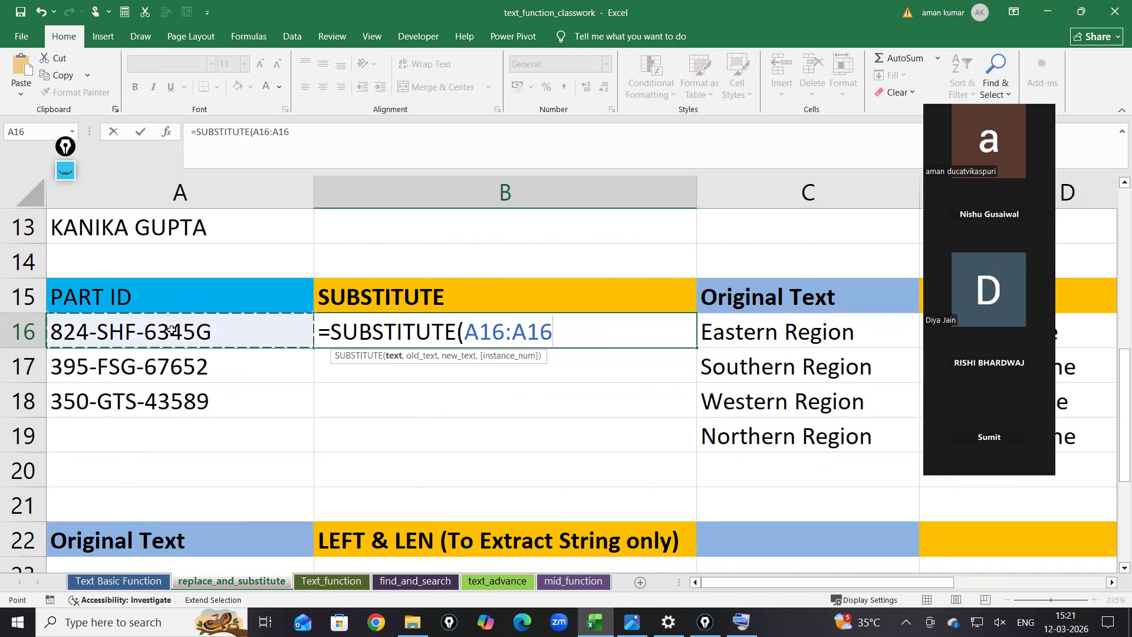
key(BackSpace)
key(BackSpace)
key(BackSpace)
key(BackSpace)
text(,)
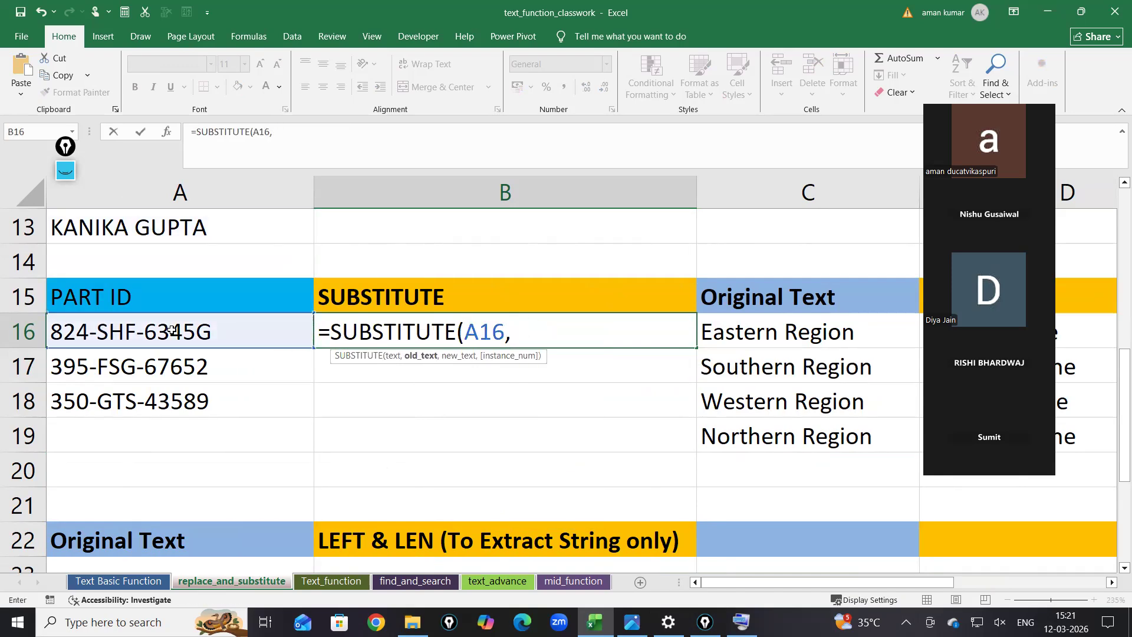
- Complete the B16 formula with "-" as old text, "-$-" as new text and 1 as the instance number
text("-",")
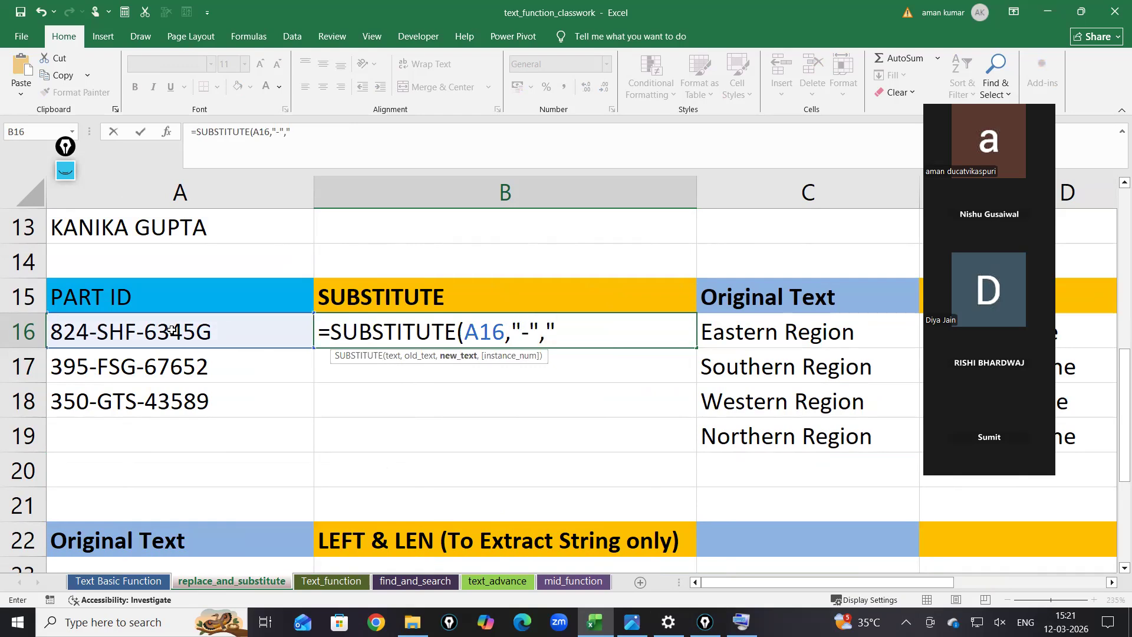
text(-$")
key(BackSpace)
text(-)
key(BackSpace)
text(")
text(,1)
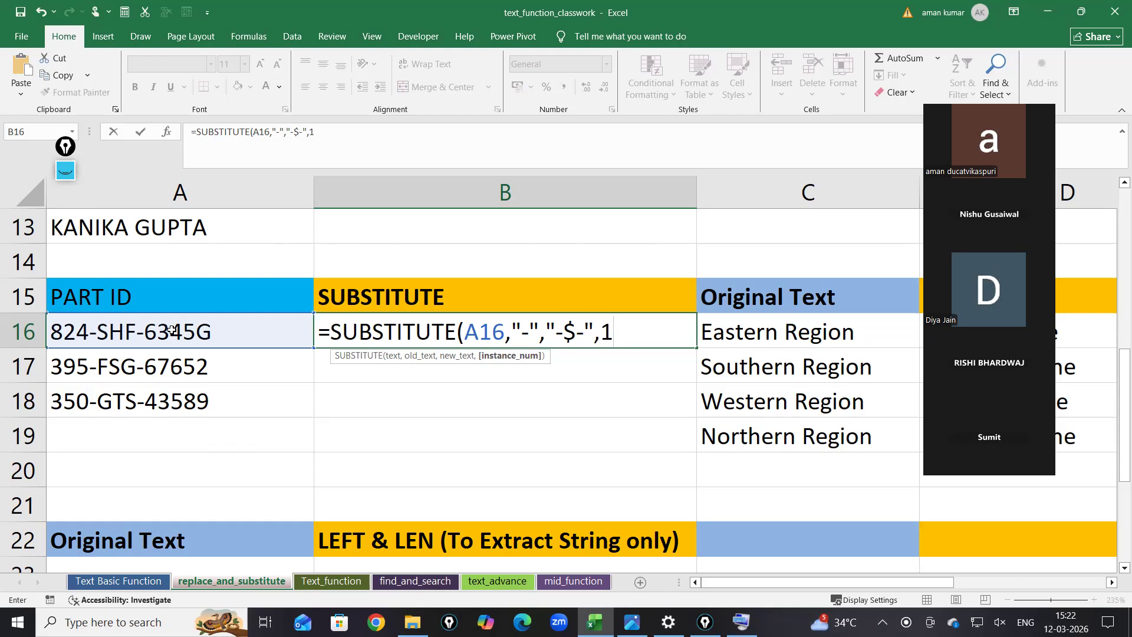
text())
key(Return)
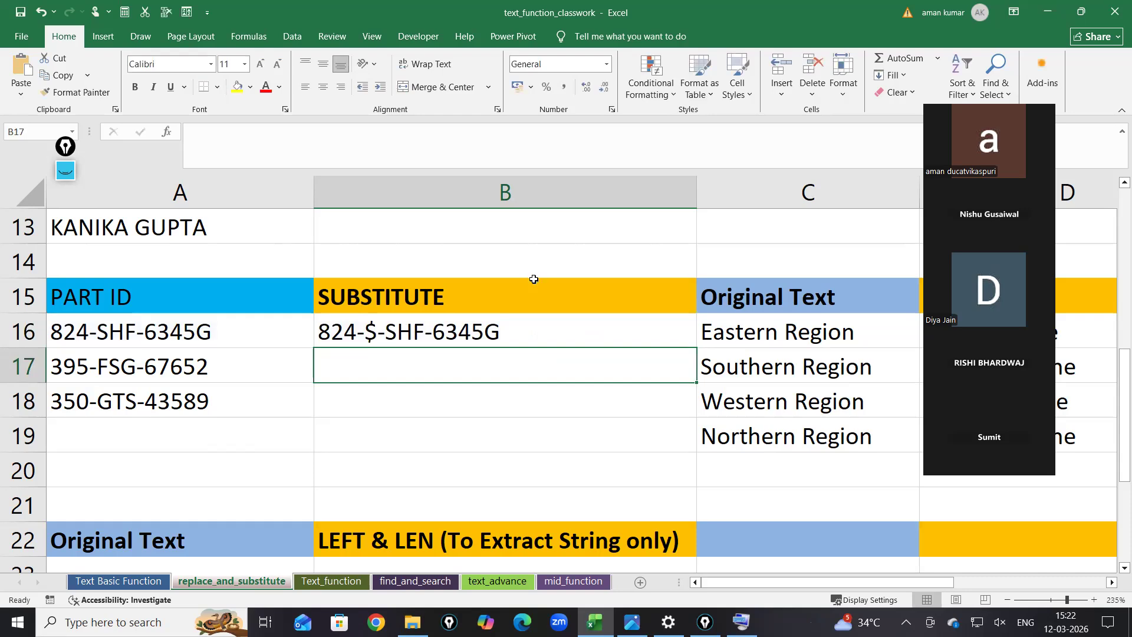
- Change the instance number of the SUBSTITUTE formula in B16 to 2 and review its arguments
click(499, 330)
double_click(505, 341)
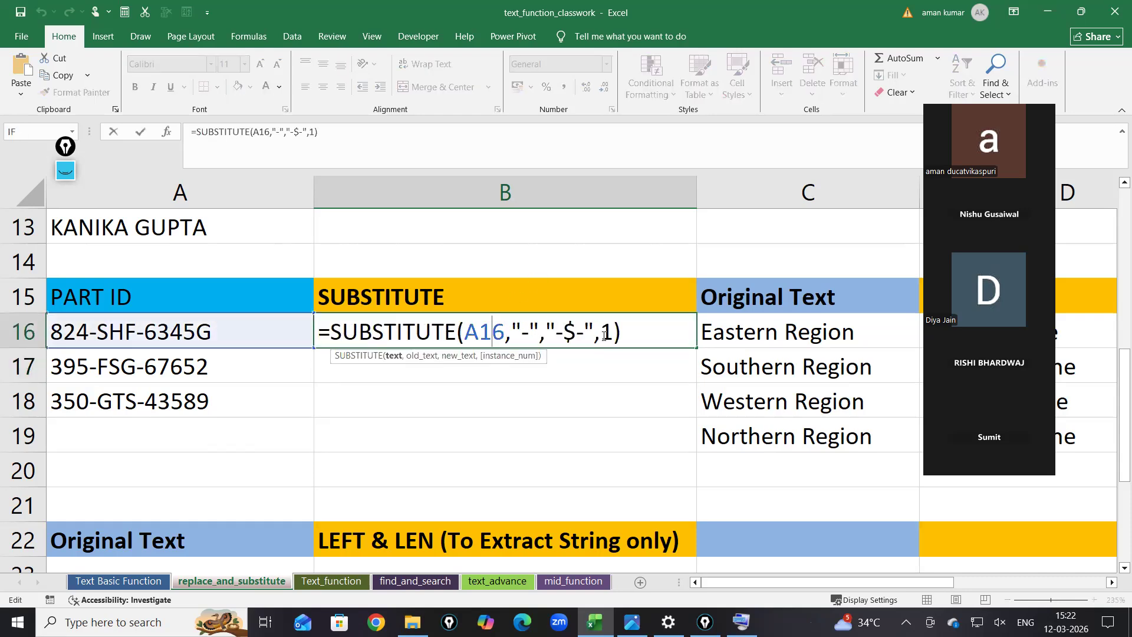
click(601, 339)
key(Delete)
text(2)
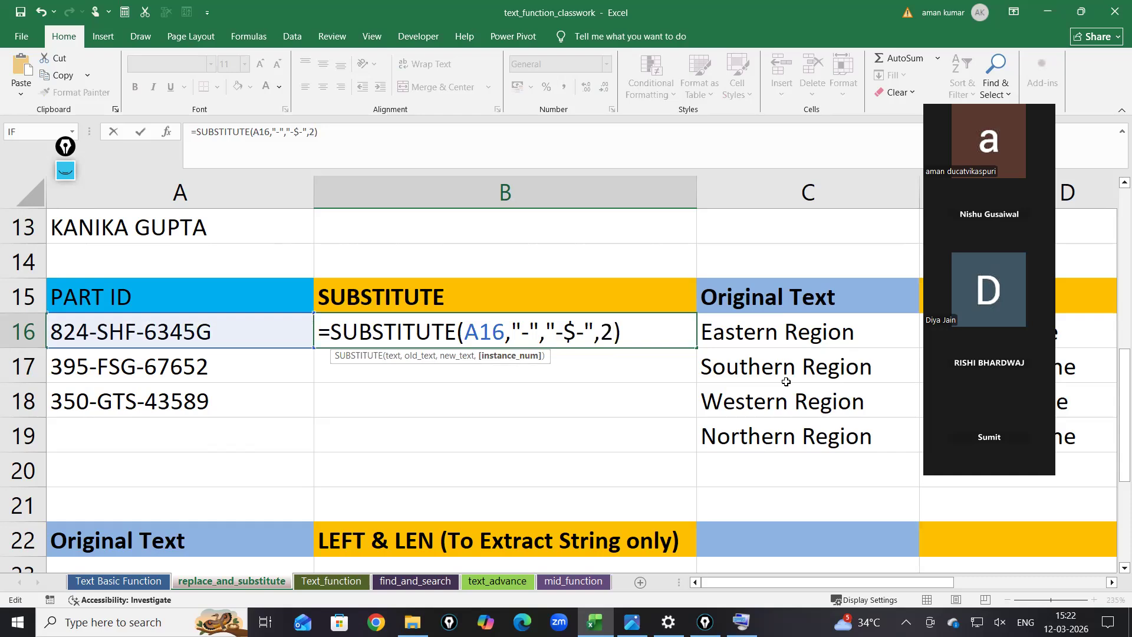
key(Return)
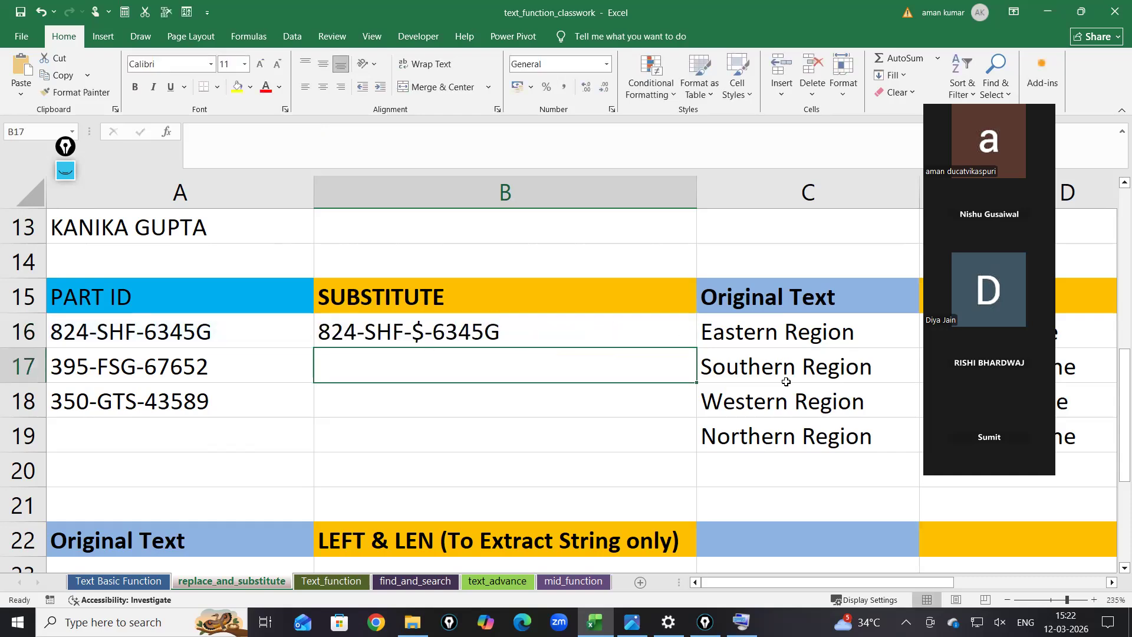
double_click(458, 333)
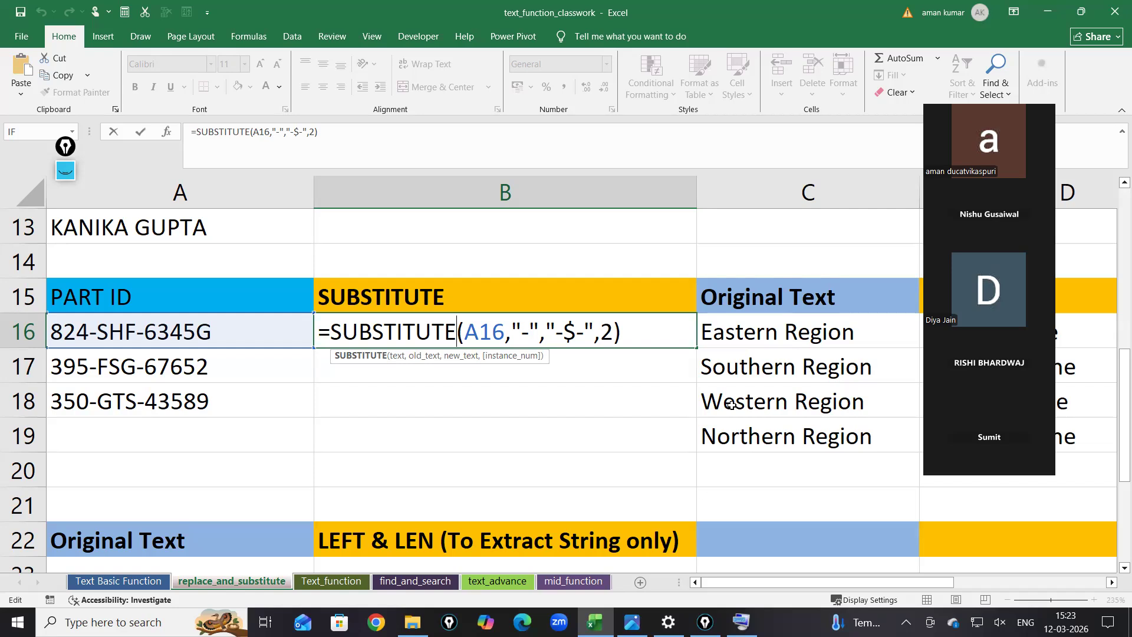
key(Return)
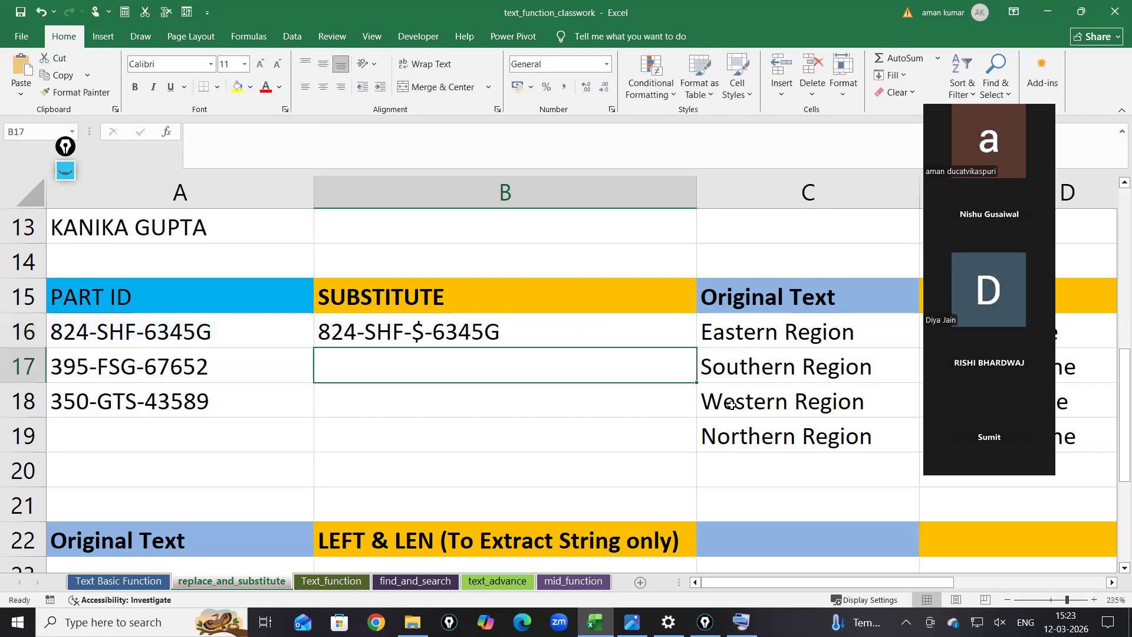
- Examine the LEFT & LEN table, highlighting the original text in A24:A28 and the result cells beside it
scroll(701, 479, down, 2)
key(Down)
key(Down)
key(Down)
key(Down)
key(Down)
key(Down)
key(Down)
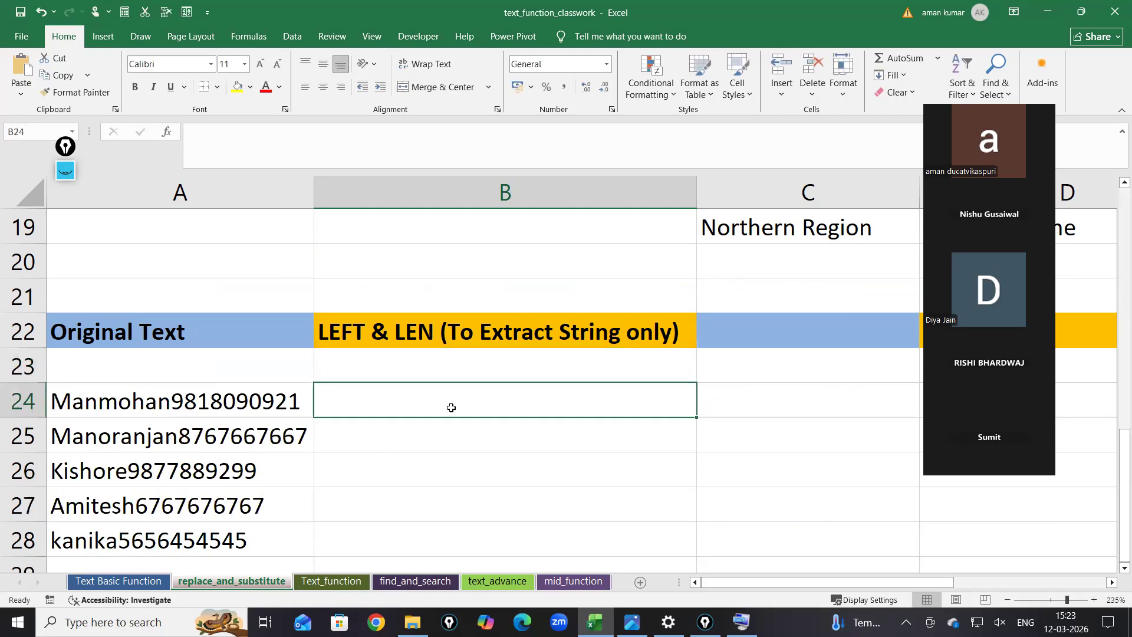
scroll(448, 399, down, 2)
scroll(420, 318, up, 1)
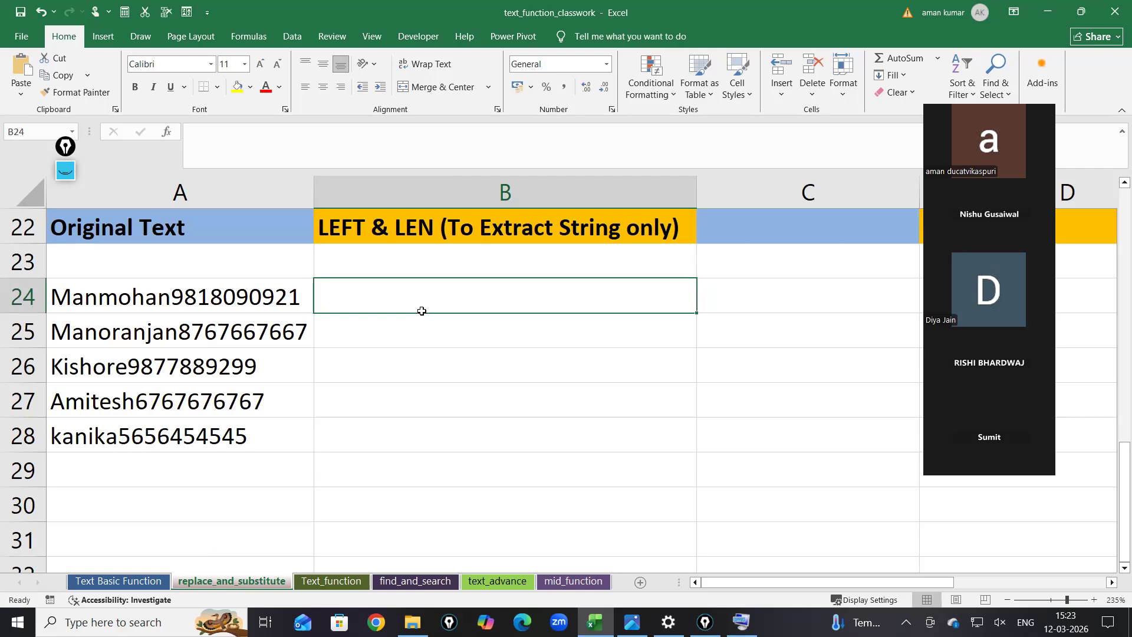
drag(195, 298, 195, 436)
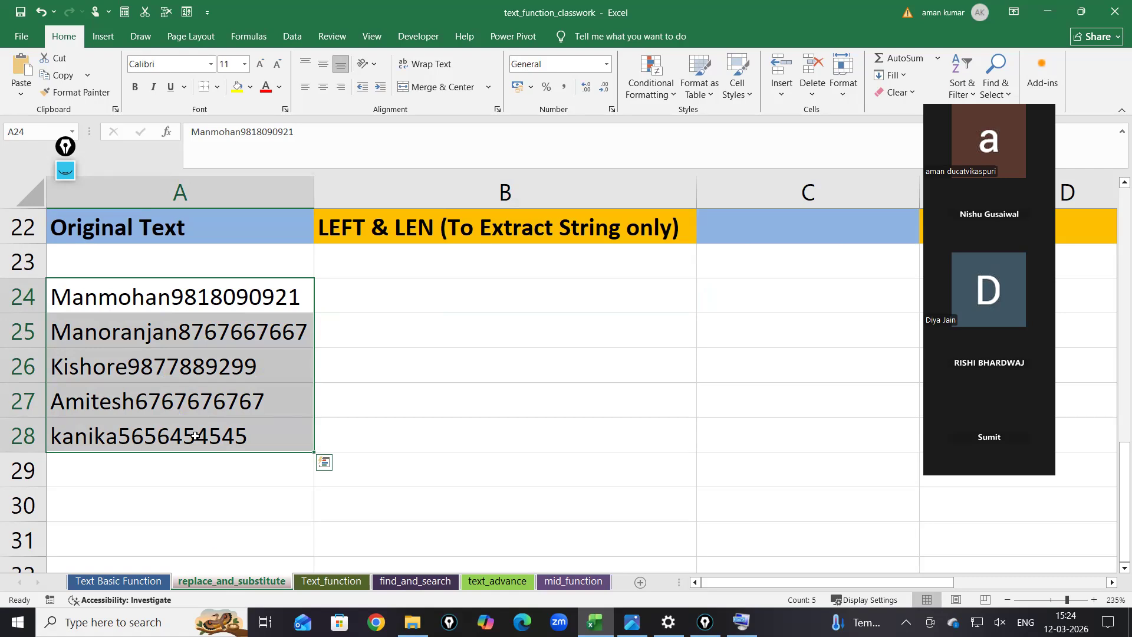
drag(389, 295, 398, 406)
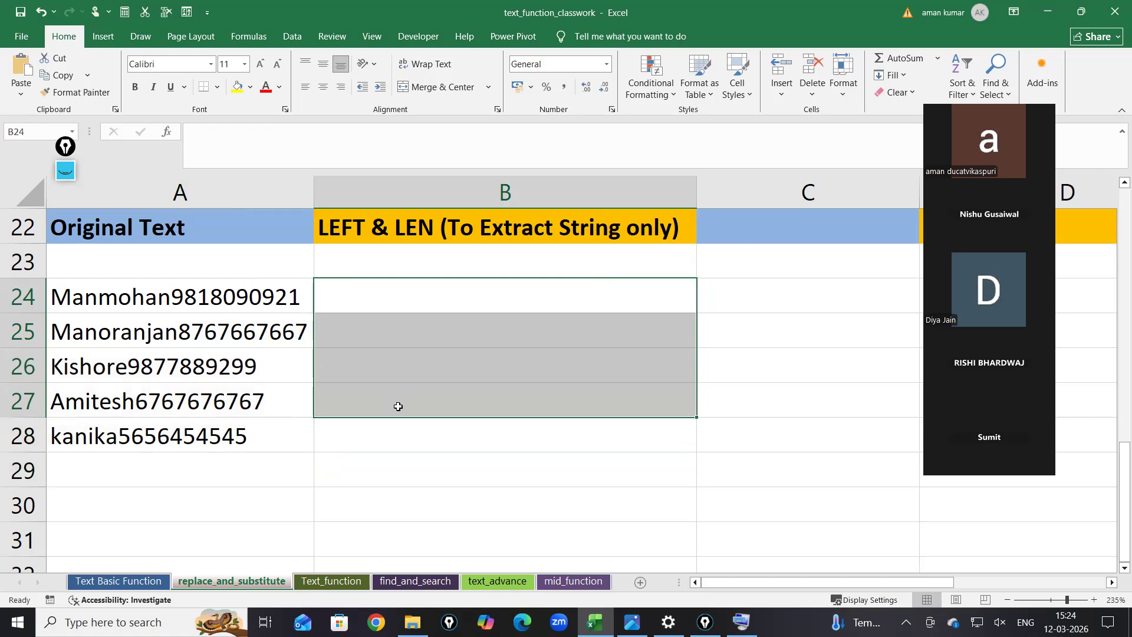
- Show the screen annotations, erase the old handwritten REPLACE syntax and highlight B24:B27
click(66, 170)
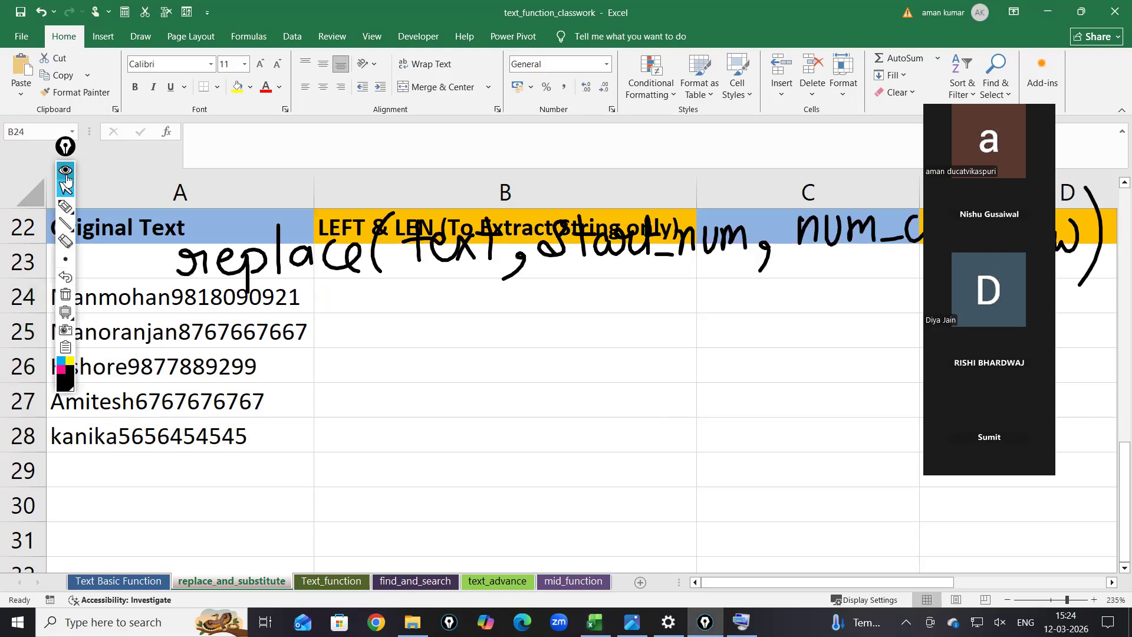
click(67, 295)
drag(407, 294, 407, 400)
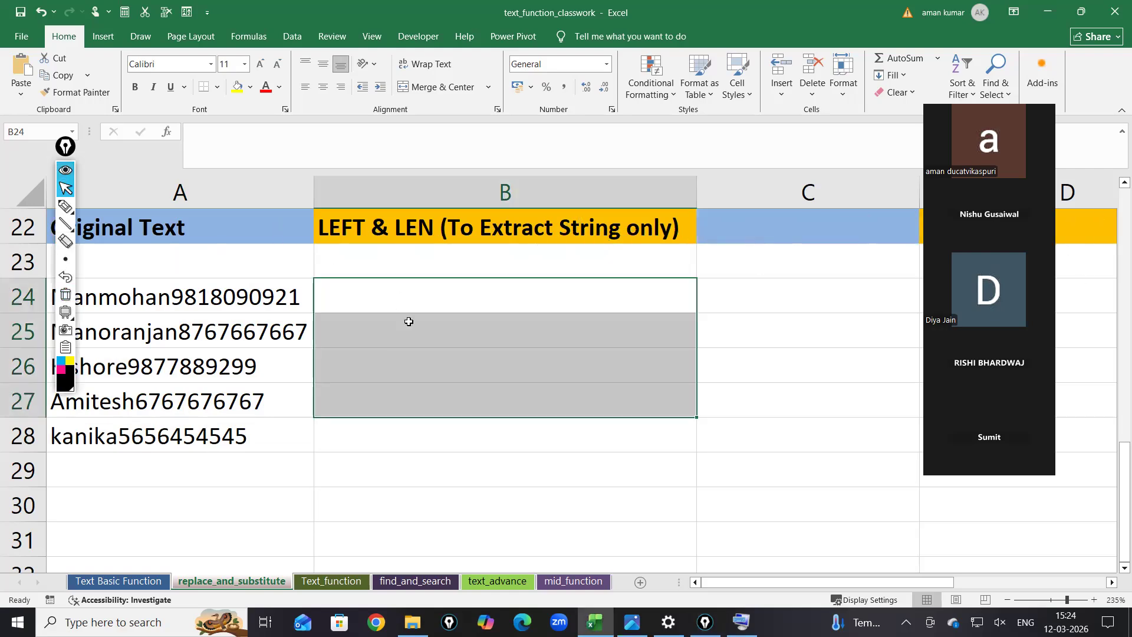
- Handwrite the function names Left, right, Upper and lower as a list over column B with the pen
click(66, 206)
mouse_move(375, 275)
mouse_down()
mouse_move(399, 318)
mouse_move(451, 285)
mouse_move(464, 321)
mouse_up()
drag(454, 309, 478, 306)
mouse_move(368, 352)
mouse_down()
mouse_move(389, 382)
mouse_move(410, 377)
mouse_up()
drag(439, 357, 426, 399)
drag(454, 337, 473, 381)
drag(469, 366, 508, 364)
mouse_move(365, 407)
mouse_down()
mouse_move(374, 436)
mouse_move(395, 415)
mouse_up()
mouse_move(395, 415)
mouse_down()
mouse_move(389, 457)
mouse_move(413, 429)
mouse_up()
mouse_move(427, 418)
mouse_down()
mouse_move(426, 454)
mouse_move(448, 429)
mouse_up()
mouse_move(454, 428)
mouse_down()
mouse_move(468, 442)
mouse_move(478, 433)
mouse_up()
drag(480, 437, 497, 440)
mouse_move(361, 497)
mouse_down()
mouse_move(493, 480)
mouse_move(505, 495)
mouse_up()
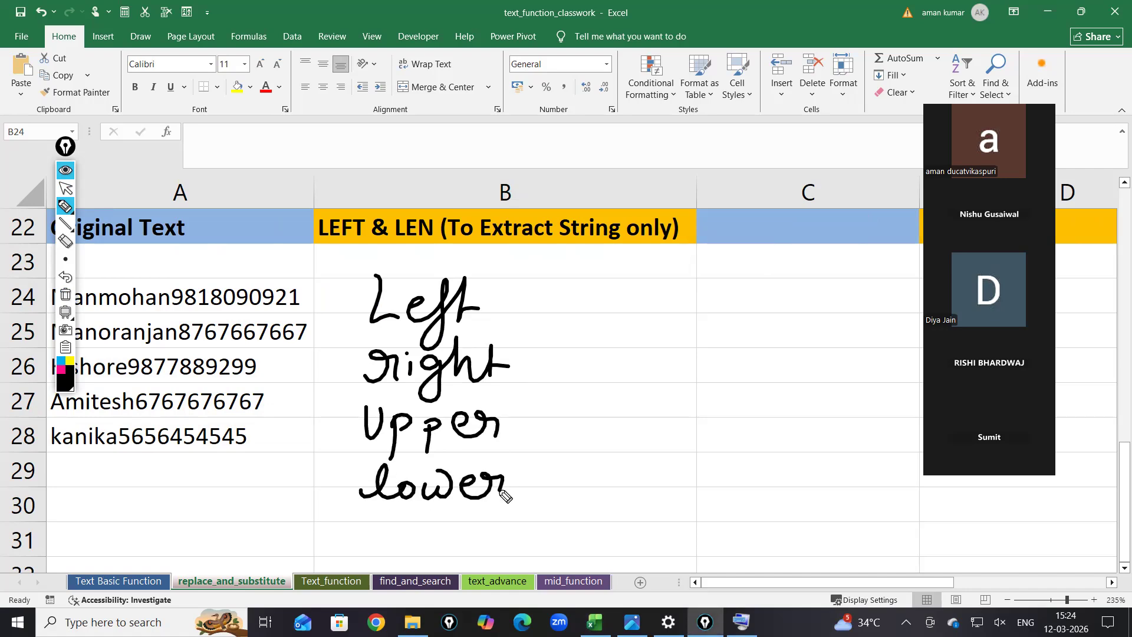
- Handwrite Replace, sub. and len as a second list beside the first, and hide the annotations
mouse_move(633, 270)
mouse_down()
mouse_move(637, 316)
mouse_move(637, 295)
mouse_move(664, 309)
mouse_move(688, 293)
mouse_move(717, 308)
mouse_move(730, 298)
mouse_move(782, 305)
mouse_up()
mouse_move(604, 384)
mouse_down()
mouse_move(665, 374)
mouse_move(690, 354)
mouse_move(687, 379)
mouse_move(720, 389)
mouse_up()
click(721, 389)
mouse_move(609, 467)
mouse_down()
mouse_move(652, 457)
mouse_move(700, 468)
mouse_up()
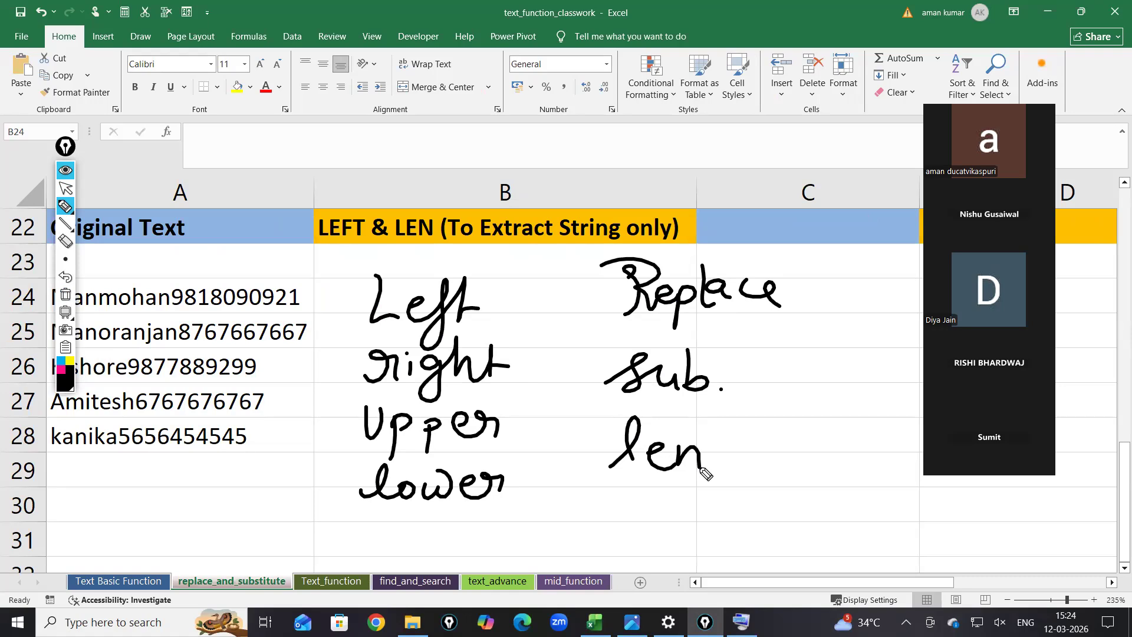
click(66, 171)
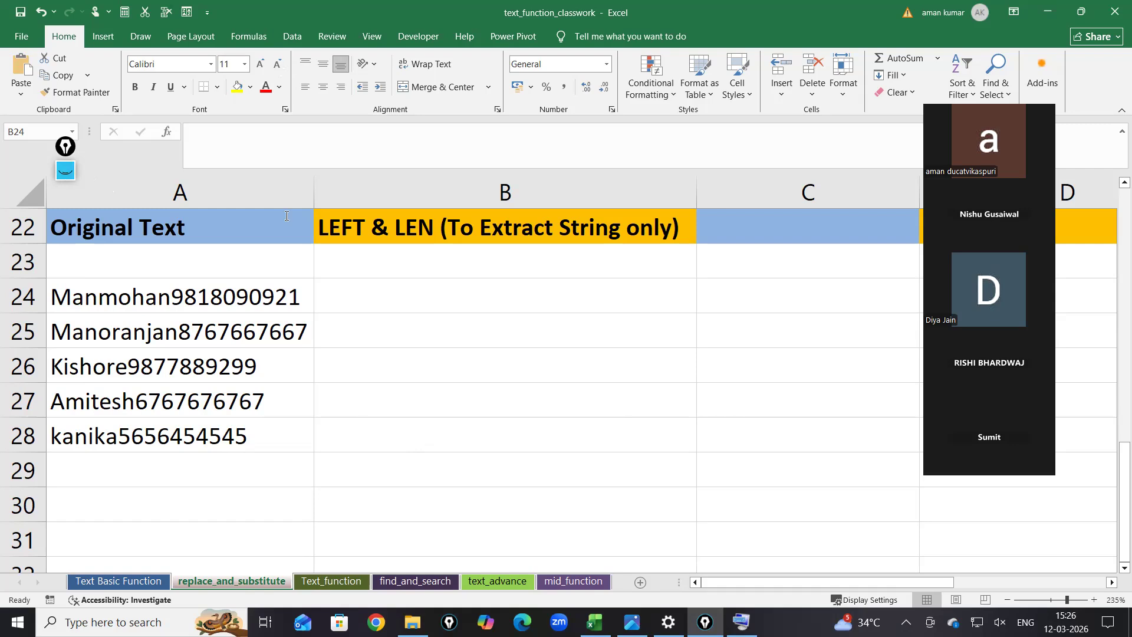
- Start a LEFT formula in B24 with A24 as its text argument
click(502, 296)
text(=lef)
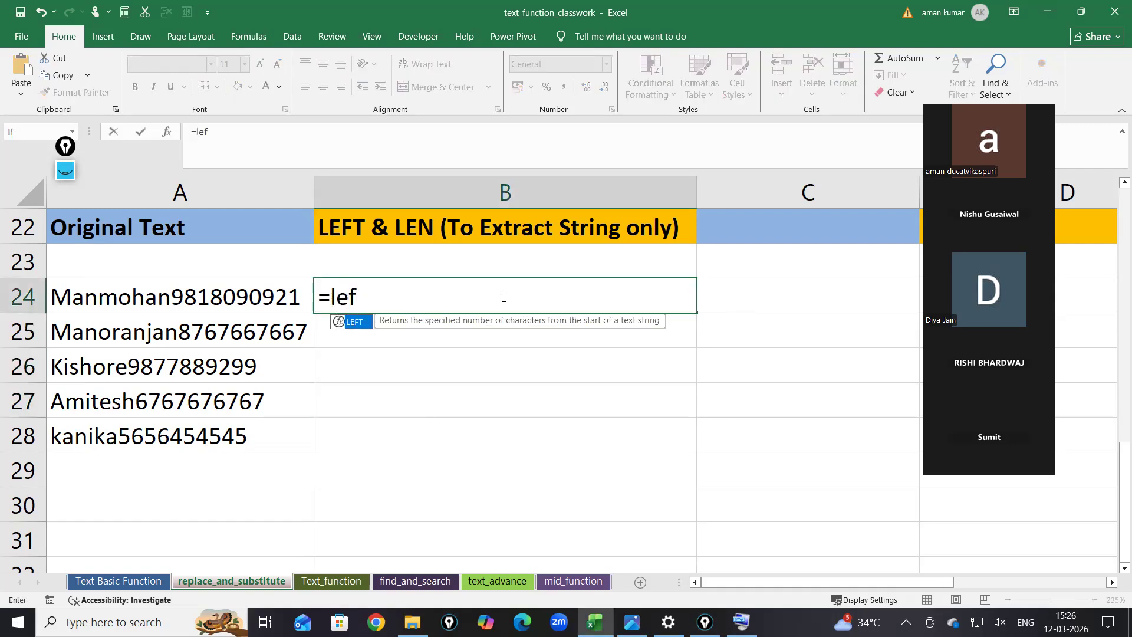
key(Tab)
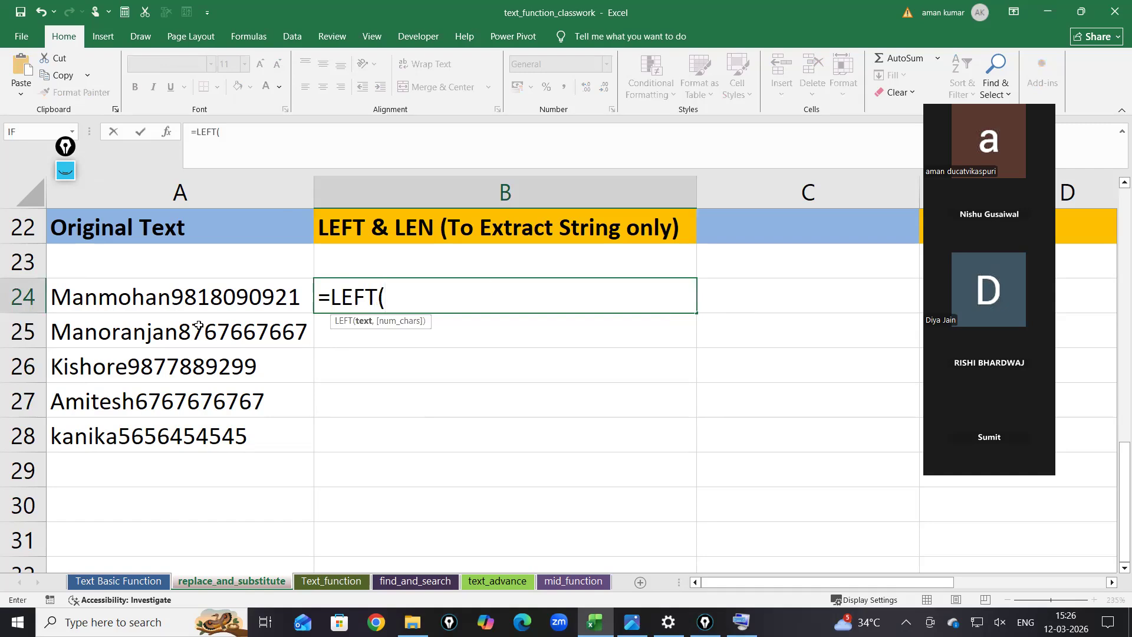
click(205, 302)
text(,)
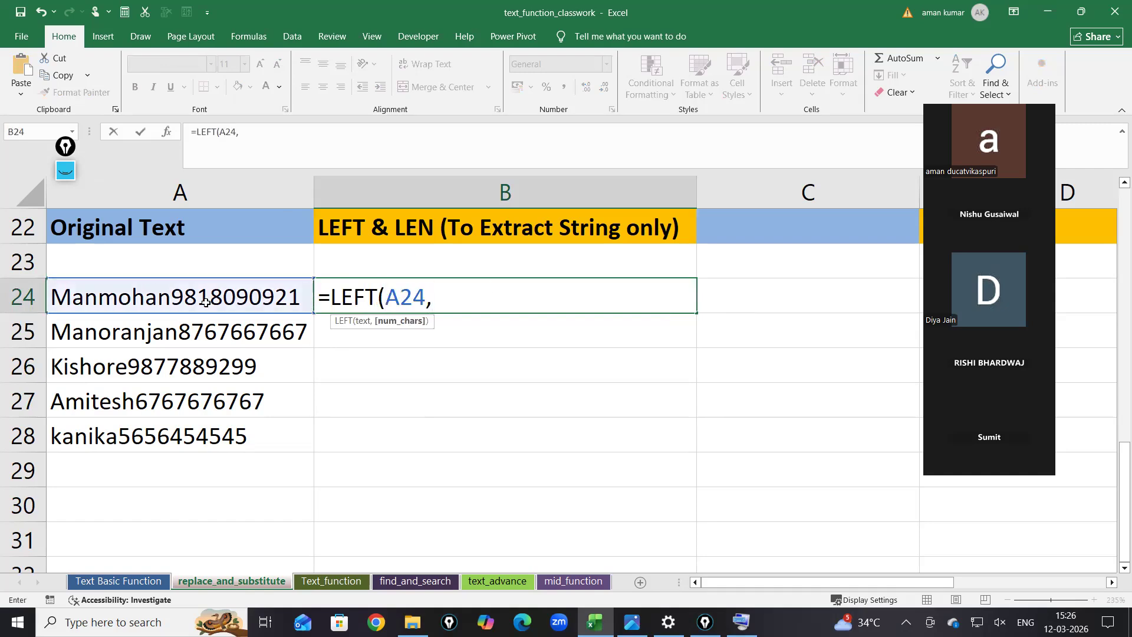
- Complete the B24 formula with LEN(A24)-10 as the number of characters
text(len()
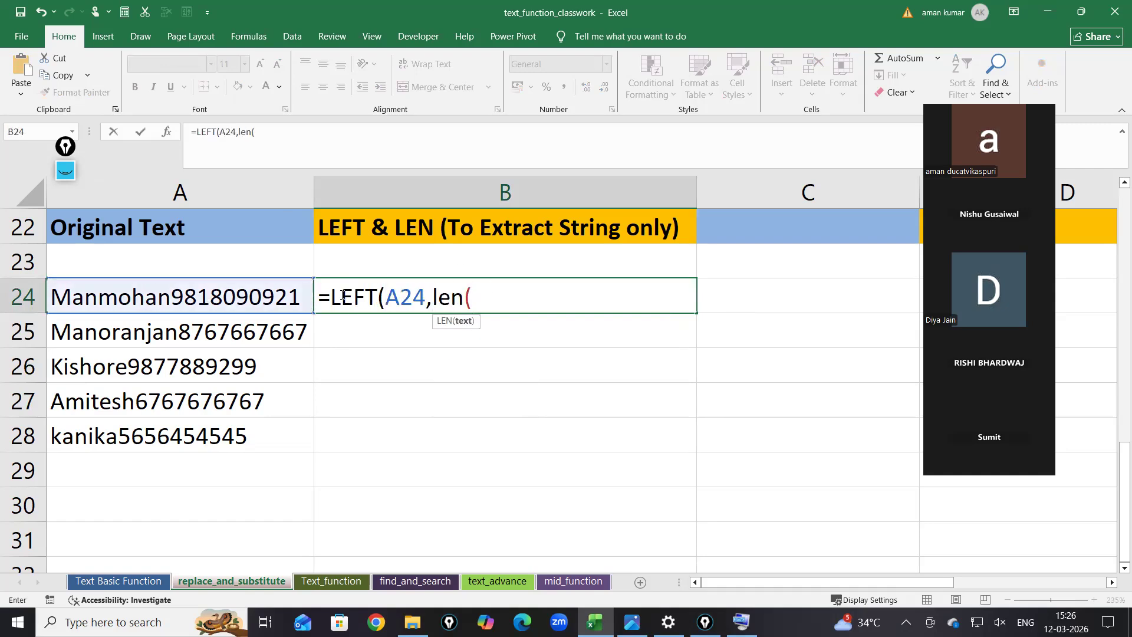
click(188, 288)
text()-2)
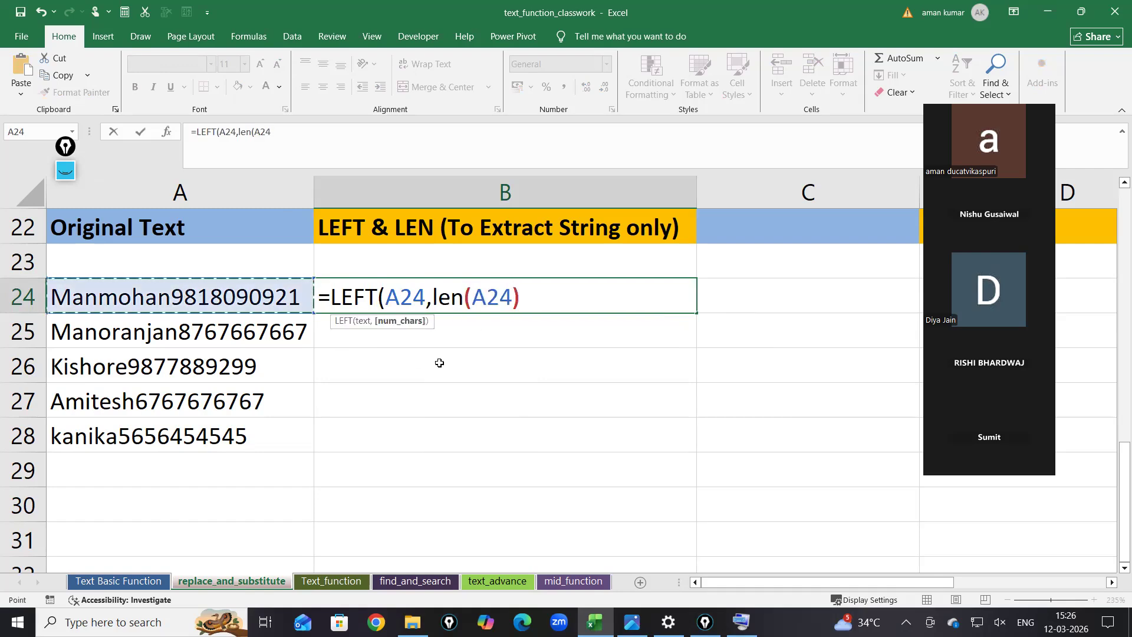
key(BackSpace)
text(1)
key(BackSpace)
text(0))
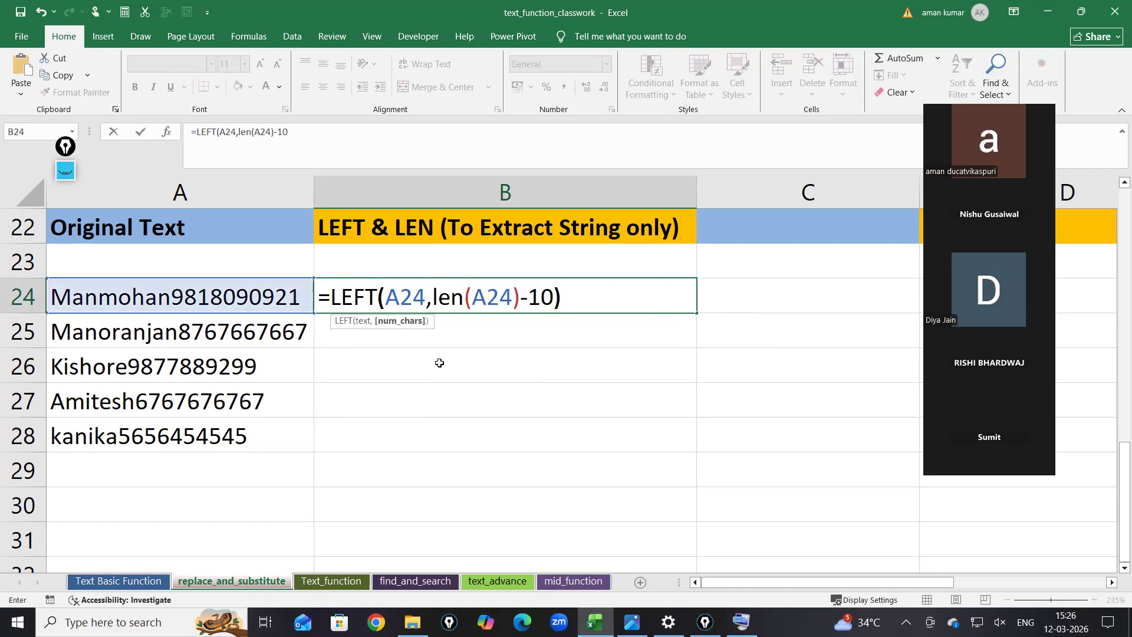
key(Return)
- Fill the LEFT and LEN formula from B24 down to B28 and review the formula in B24
click(527, 290)
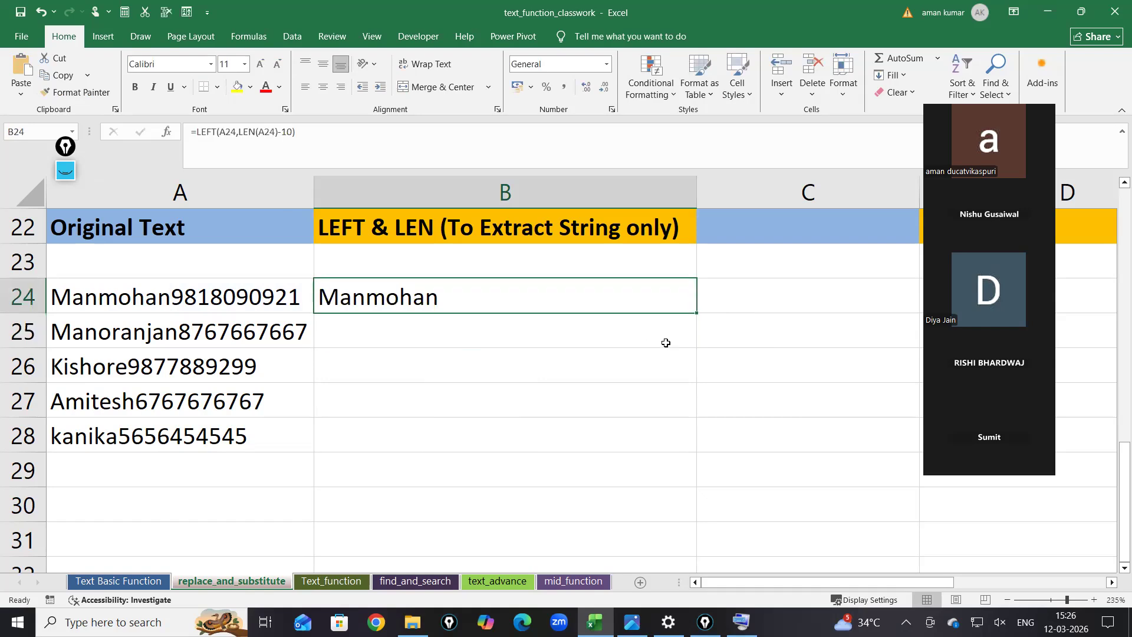
double_click(697, 313)
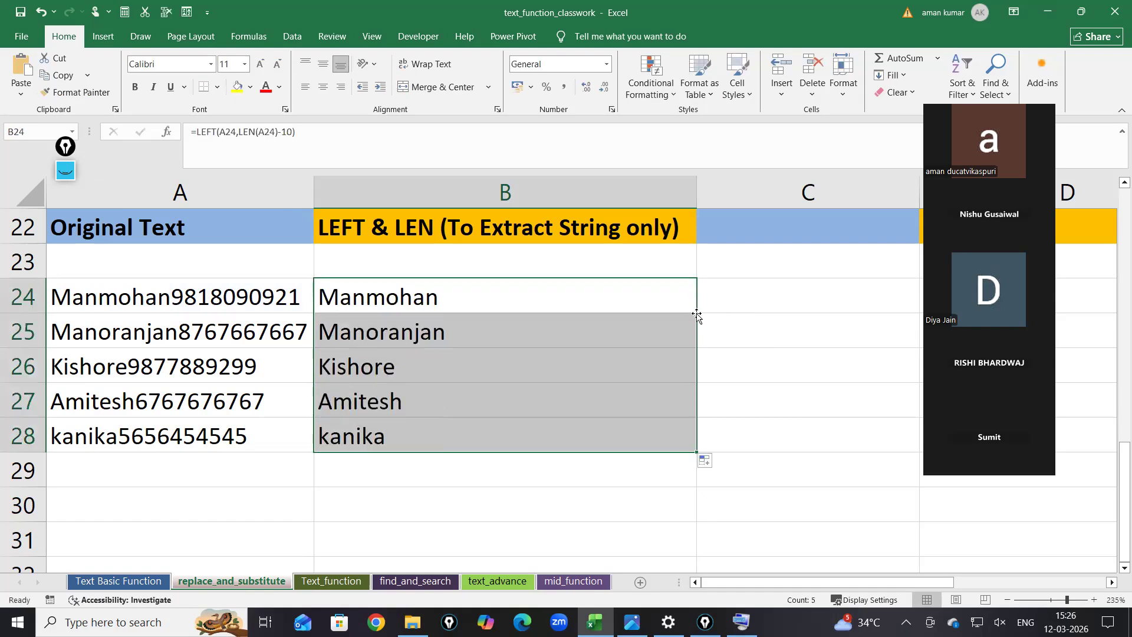
double_click(561, 297)
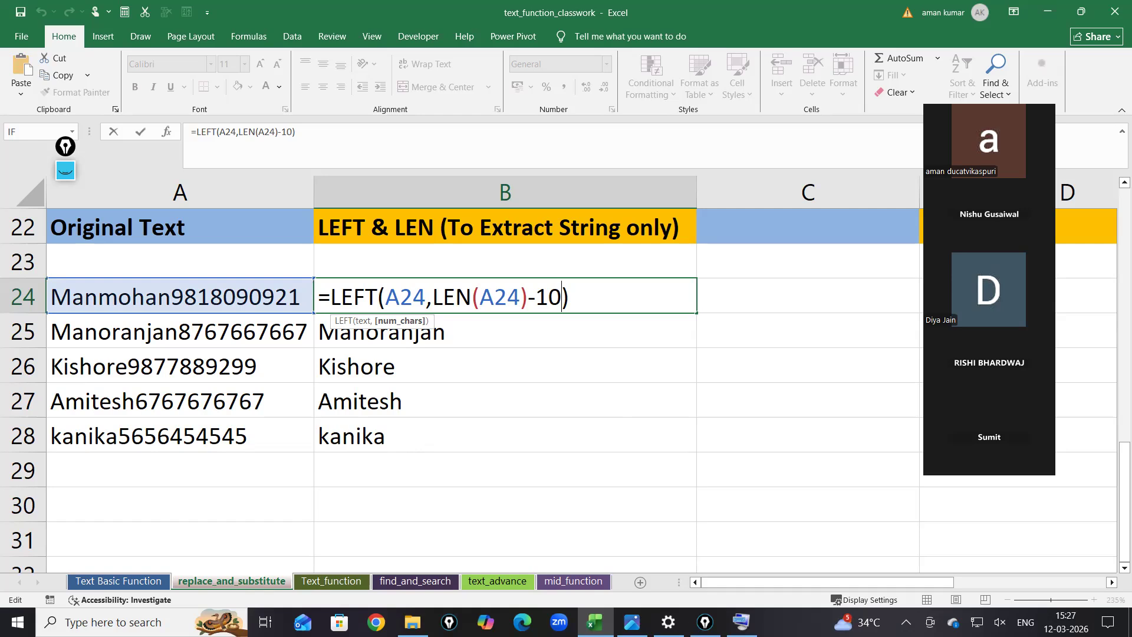
click(446, 479)
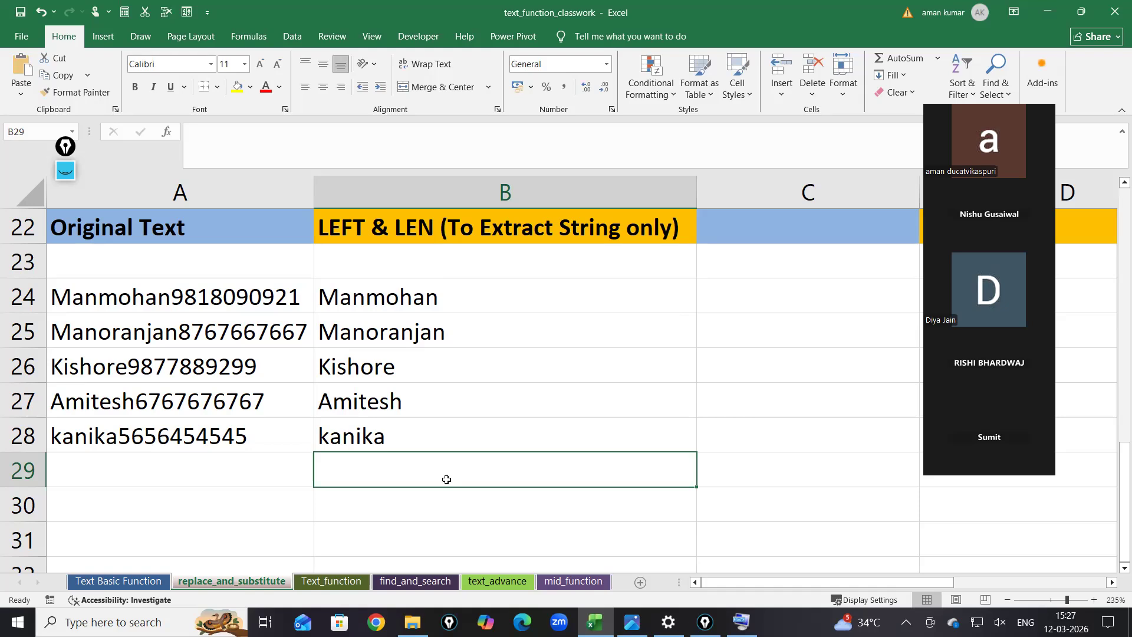
- Look through the workbook's other sheets, including Text_function, find_and_search and text_advance
click(115, 581)
click(194, 581)
click(313, 582)
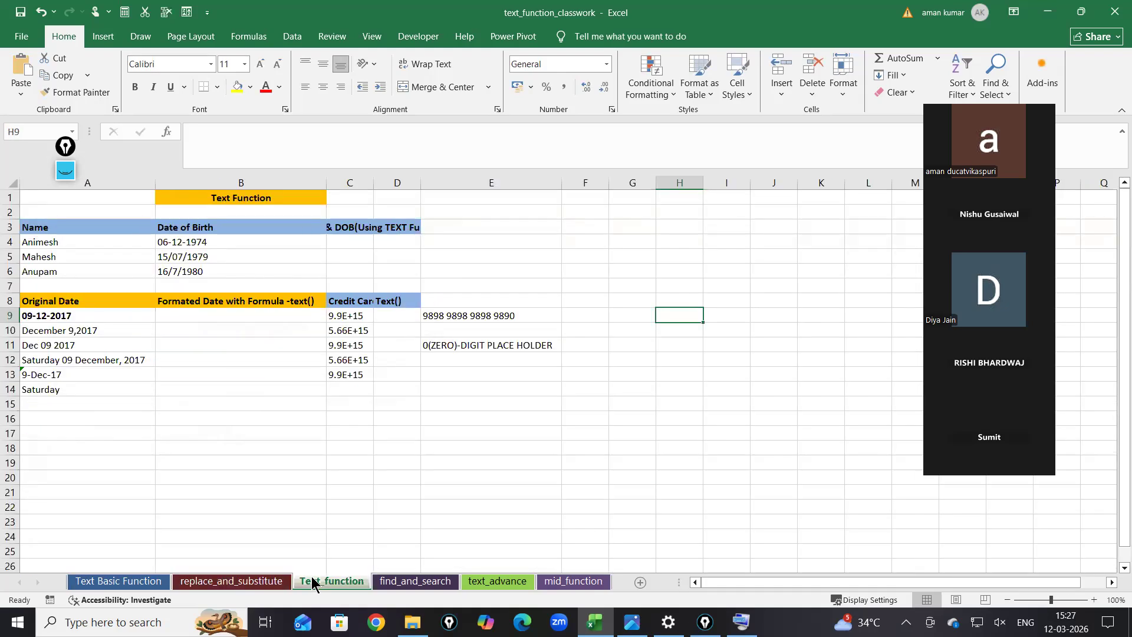
click(399, 583)
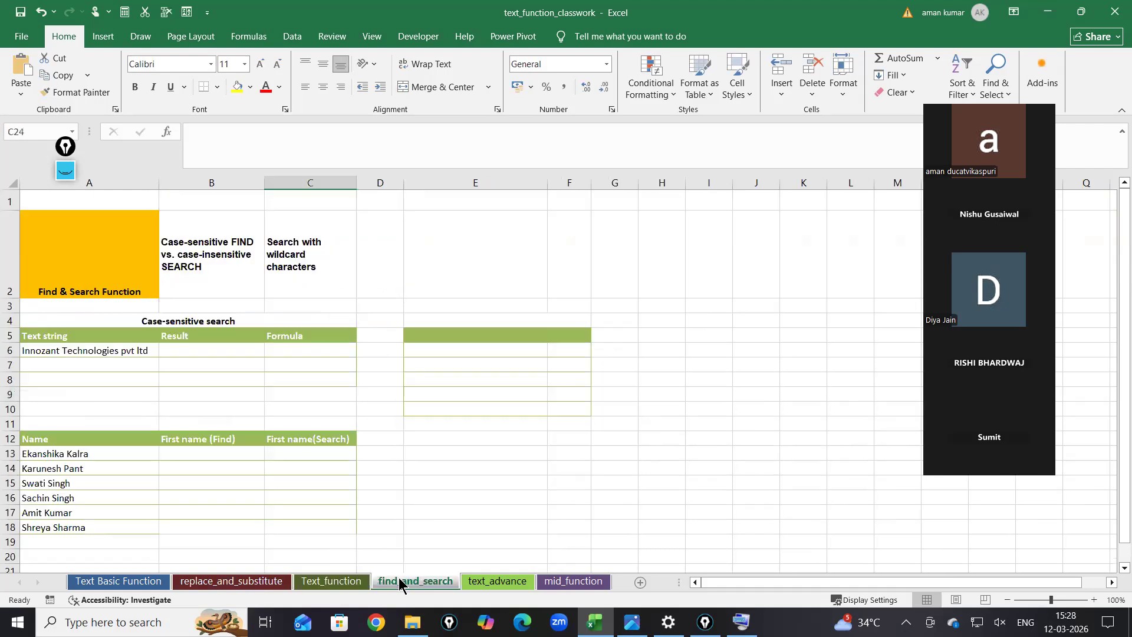
click(480, 585)
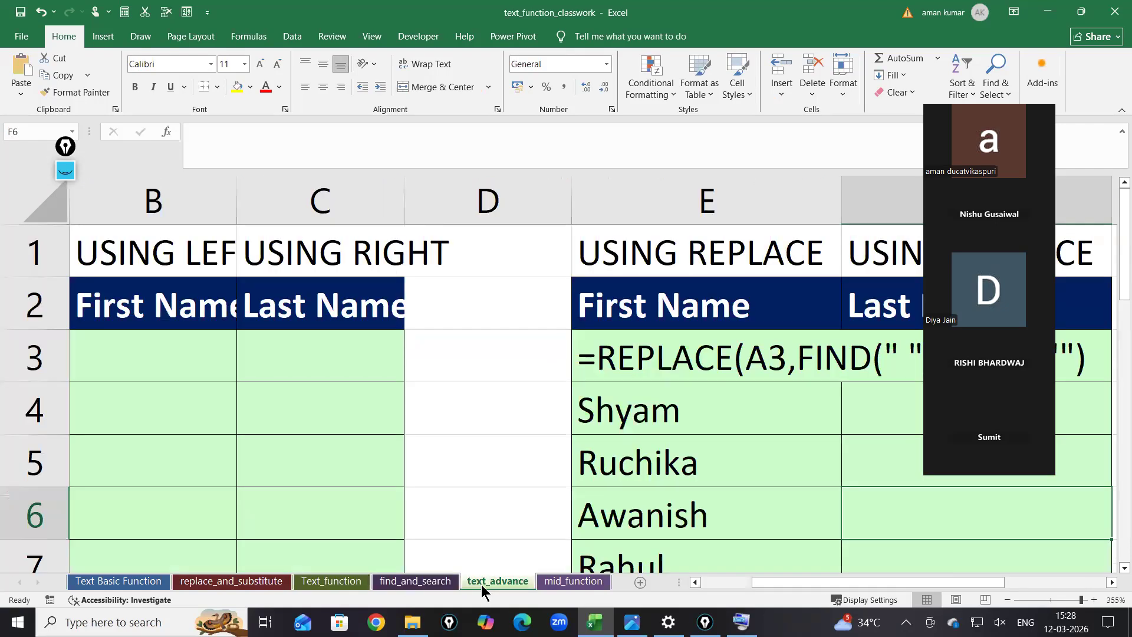
click(422, 583)
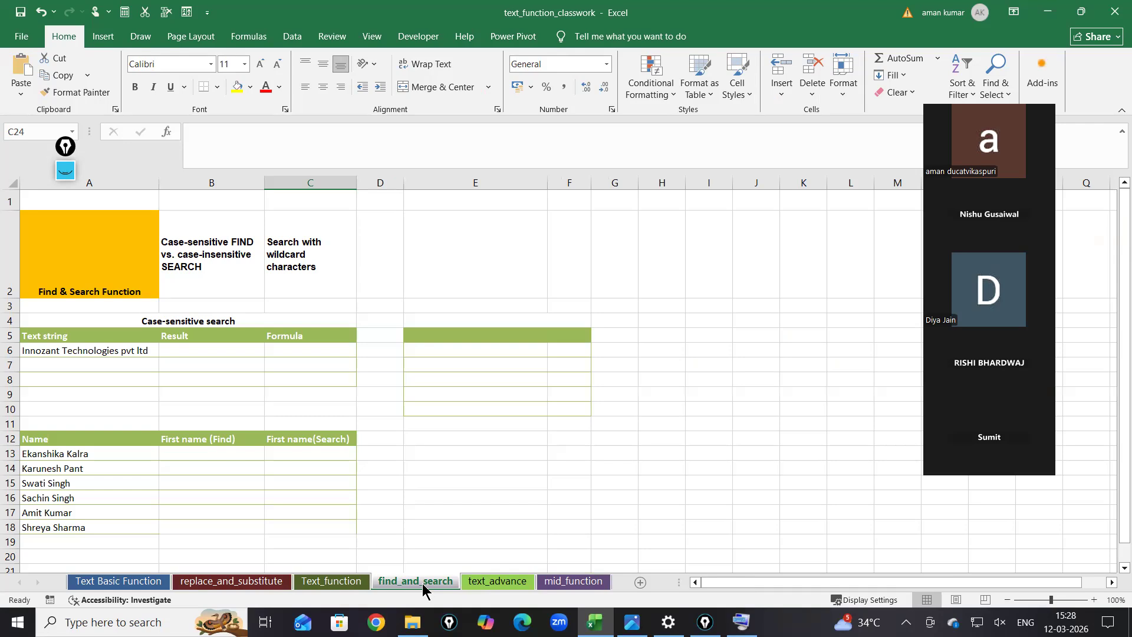
- Copy the MID formula text without its equals sign from B2 on the mid_function sheet
click(584, 587)
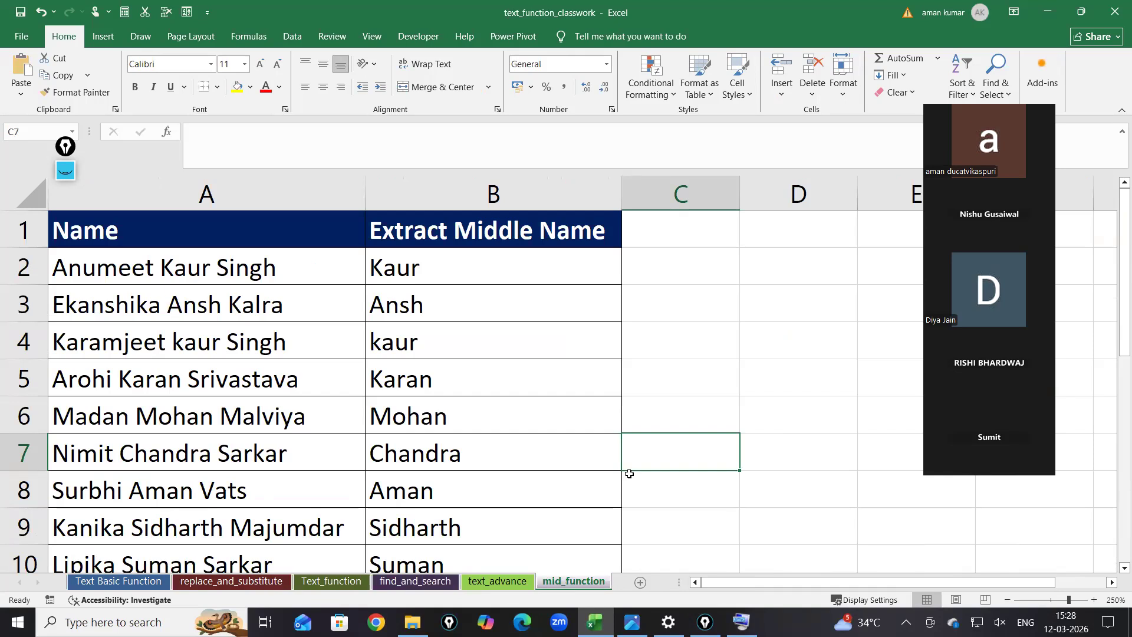
click(450, 263)
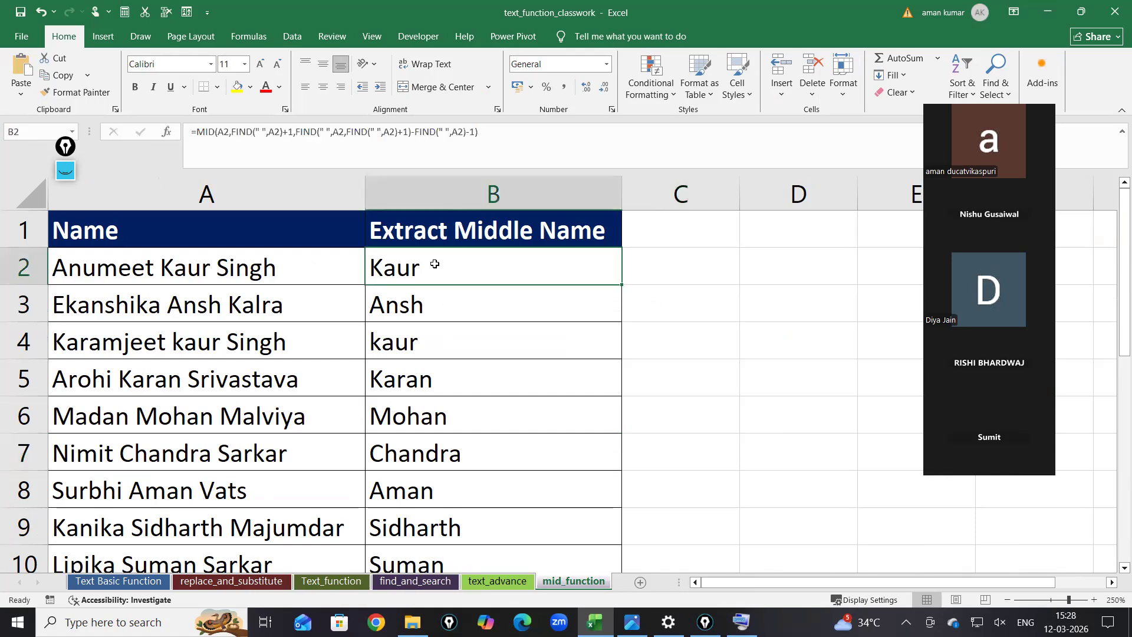
double_click(437, 265)
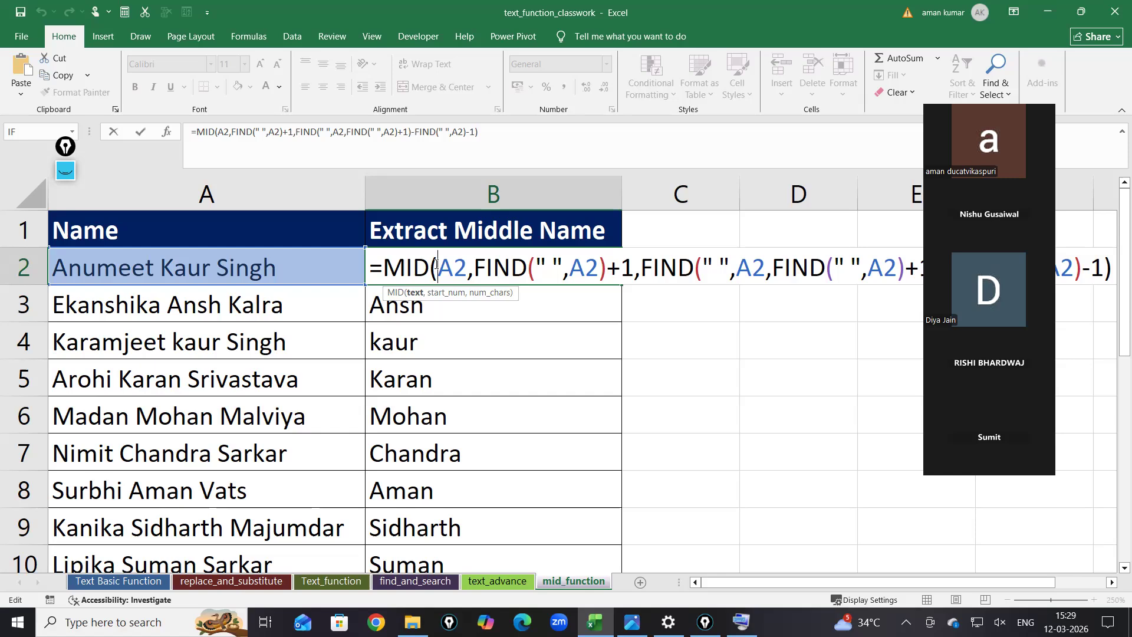
drag(381, 267, 1116, 427)
key(ctrl+c)
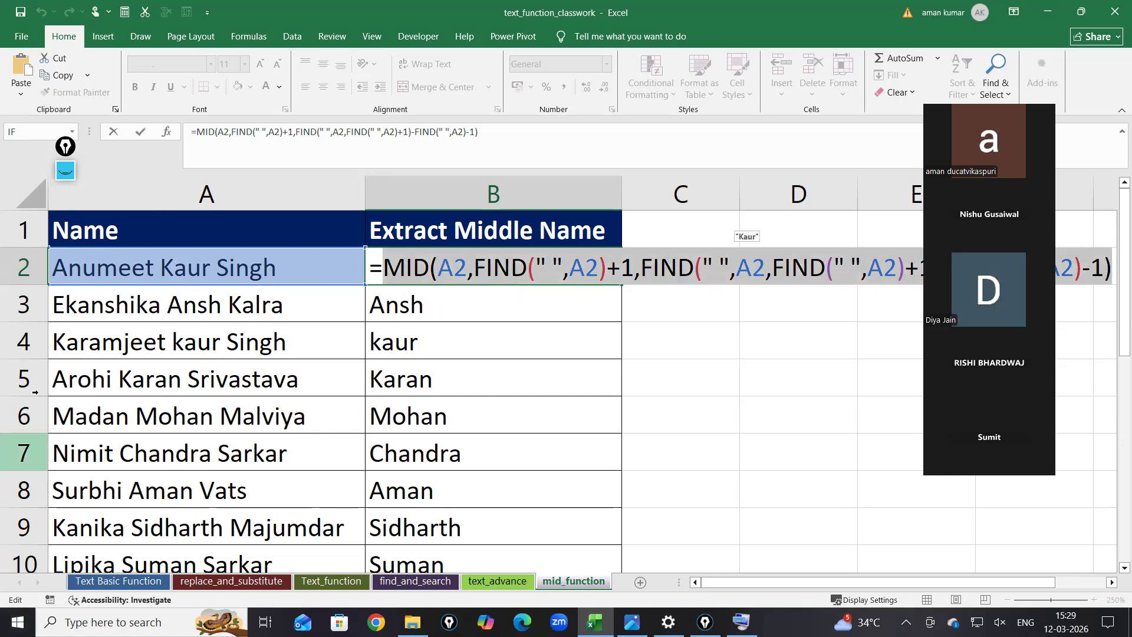
- Switch to the annotation tool's blank whiteboard and paste the copied MID formula as enlarged text across its upper part
click(65, 170)
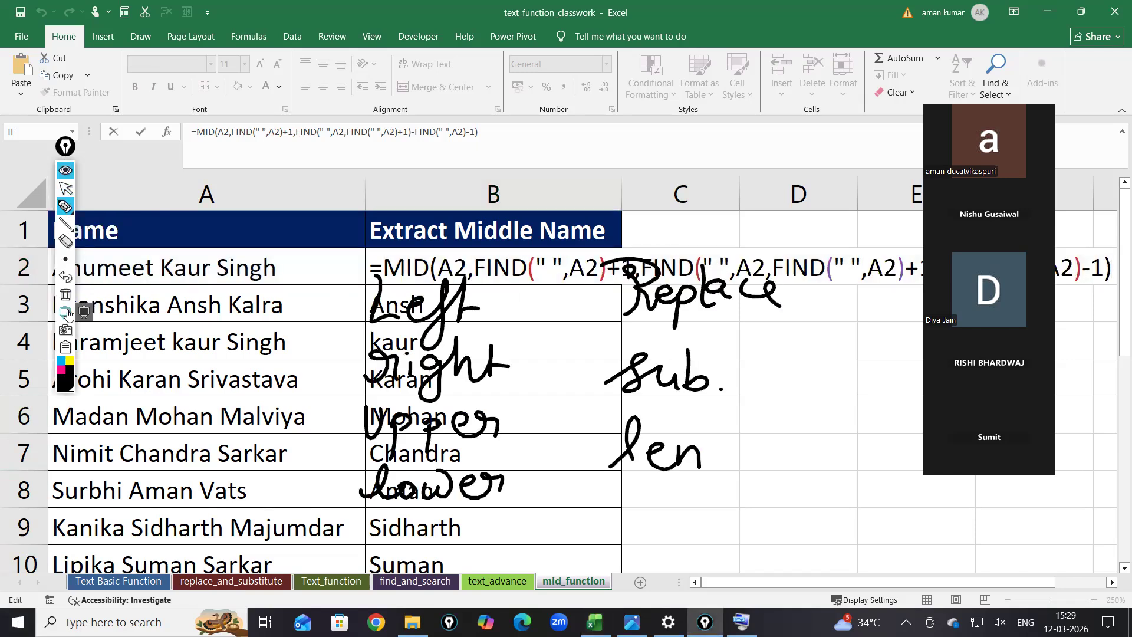
click(66, 312)
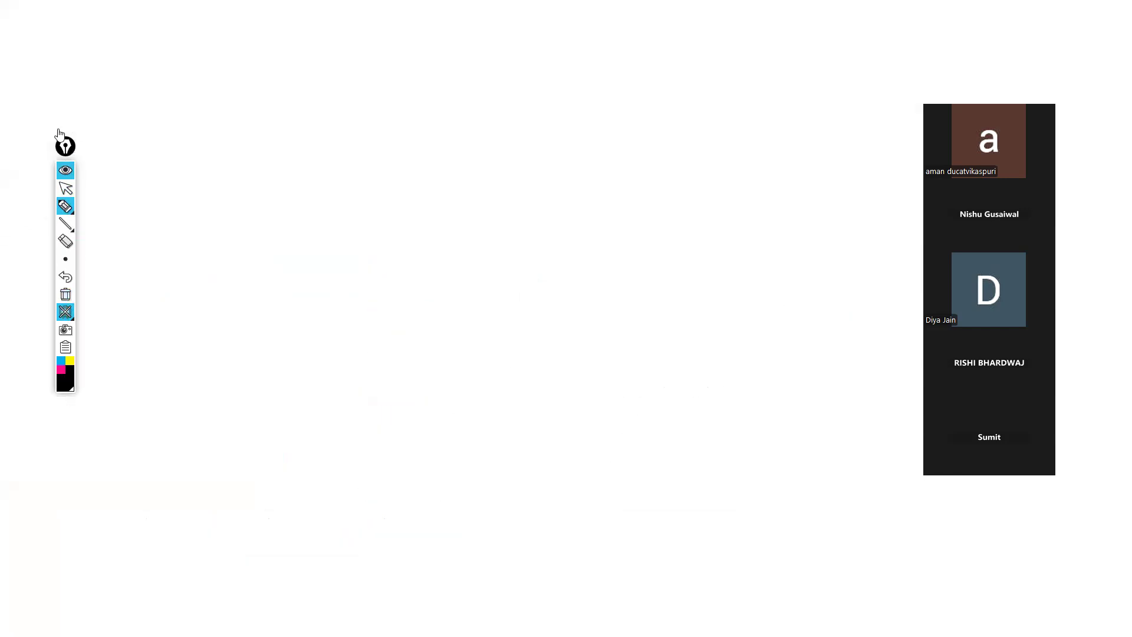
drag(64, 144, 31, 81)
mouse_move(33, 144)
click(87, 143)
click(121, 104)
key(ctrl+v)
scroll(134, 107, up, 3)
drag(98, 77, 74, 90)
- Set a thinner red pen and handwrite an equals sign in front of the MID formula
mouse_move(24, 194)
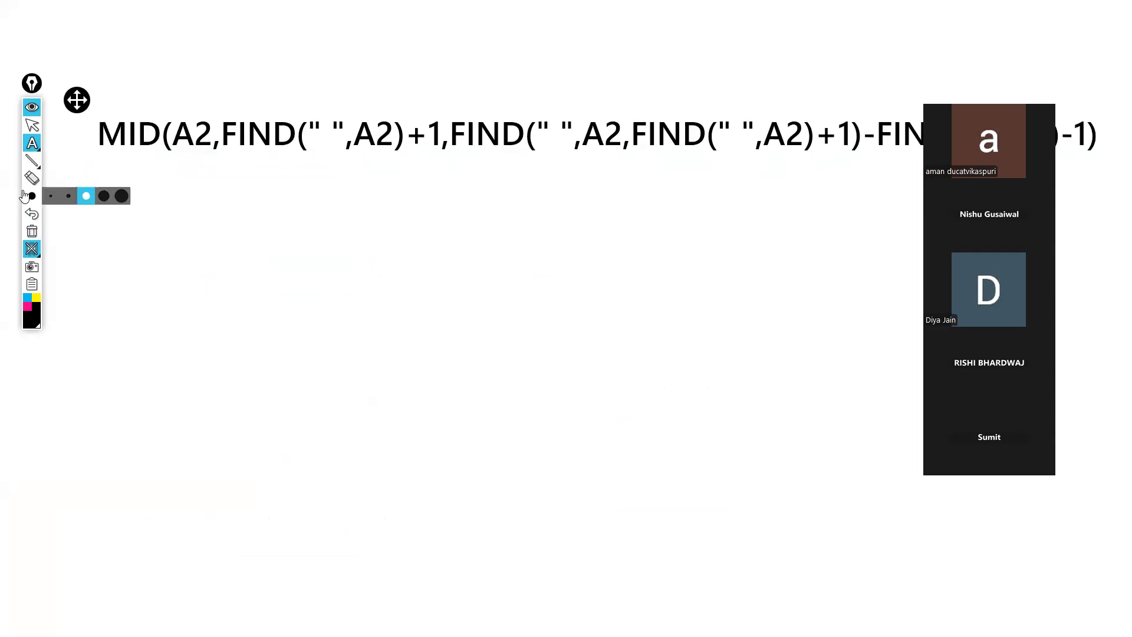
click(69, 196)
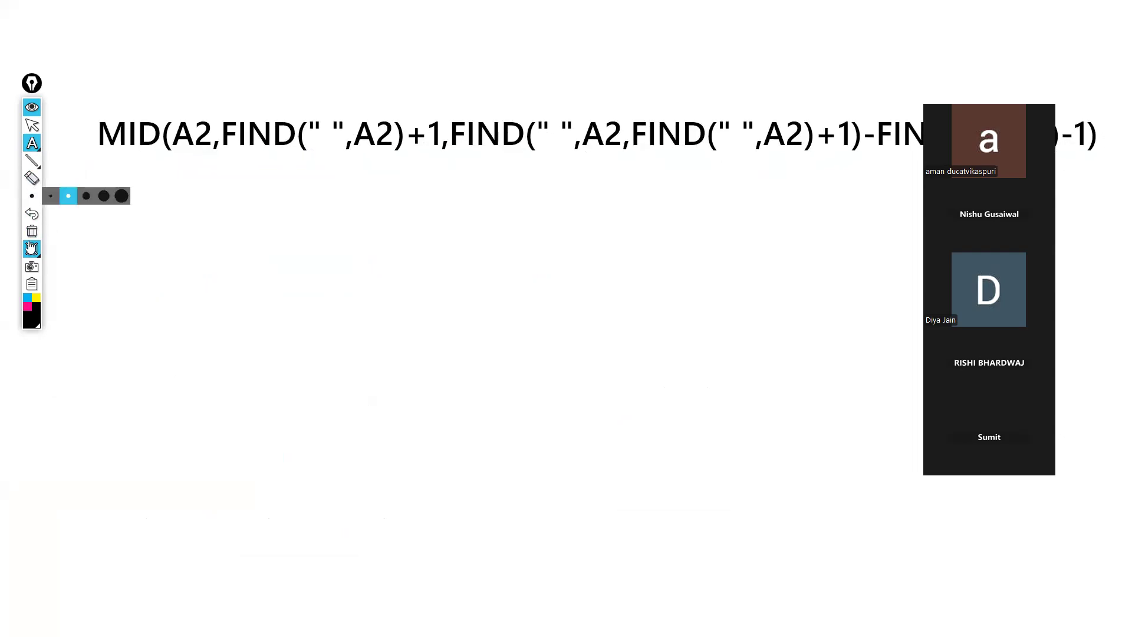
click(28, 306)
mouse_move(32, 318)
click(91, 231)
click(32, 143)
click(53, 142)
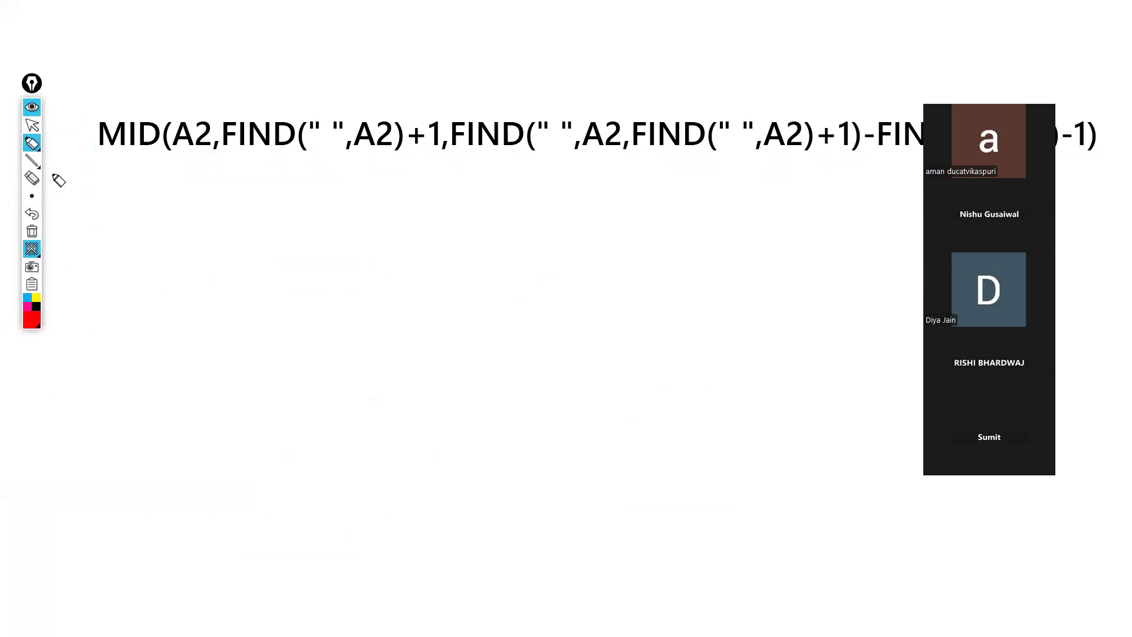
click(49, 144)
drag(69, 136, 89, 142)
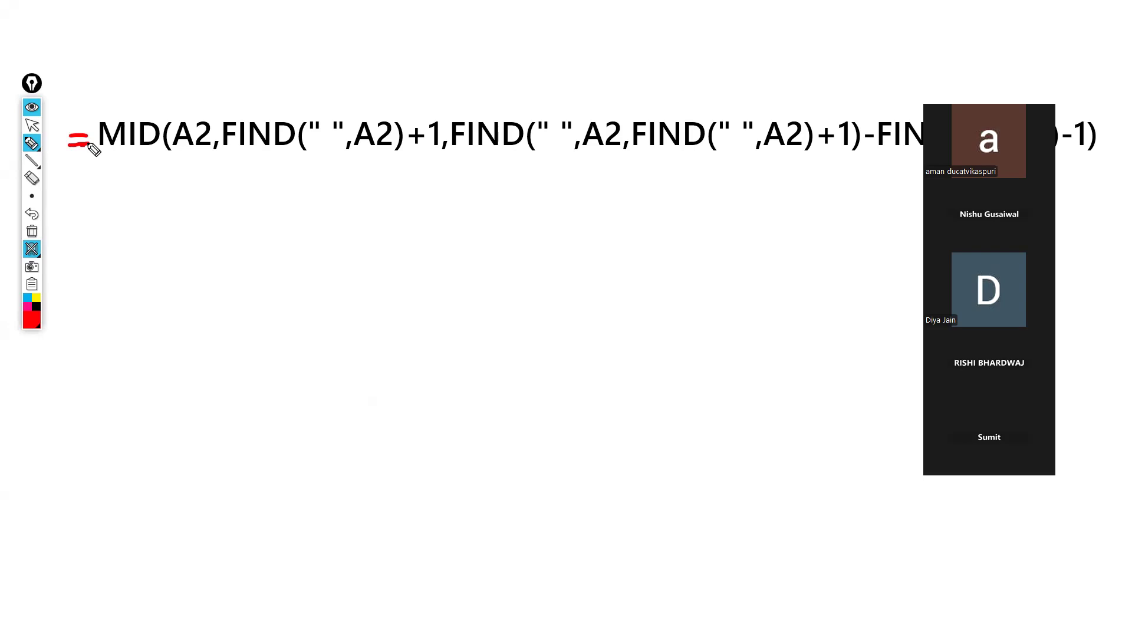